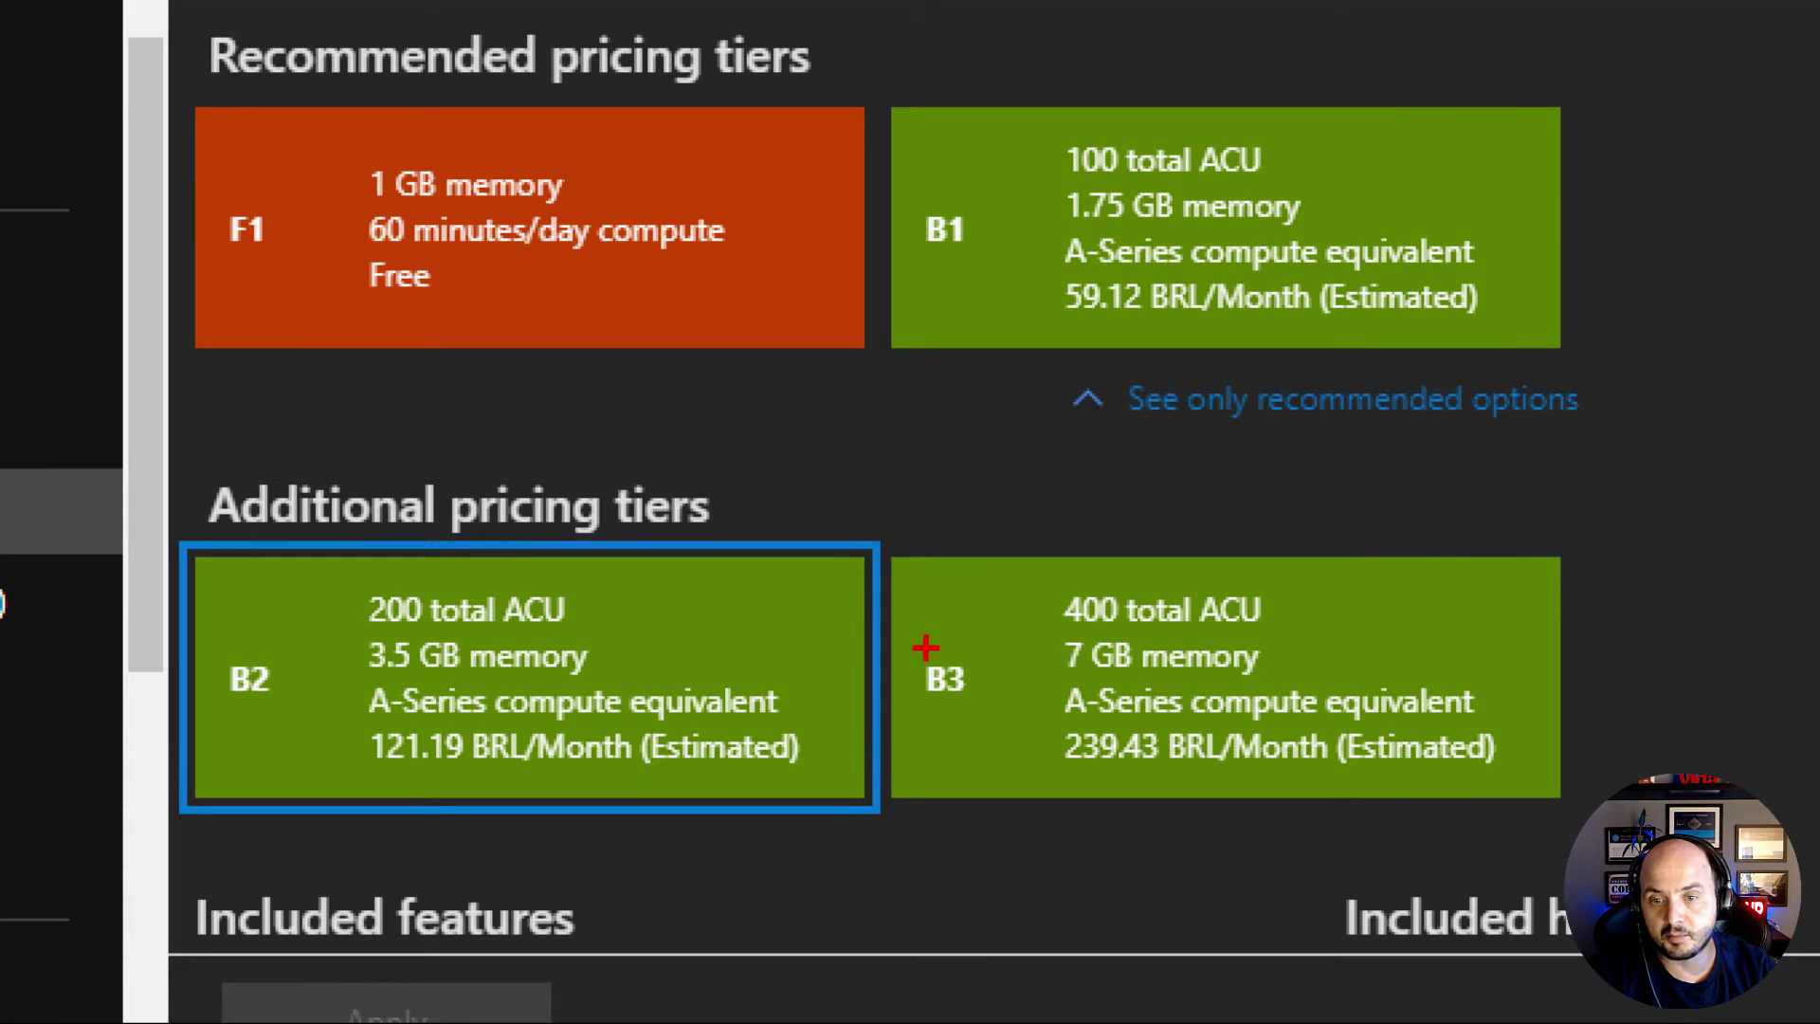
# Mark the B3 tier and its monthly price with boxes, point arrows at the B1 tier, and exit the zoomed annotation view.
pyautogui.moveTo(903, 635); pyautogui.dragTo(984, 706)
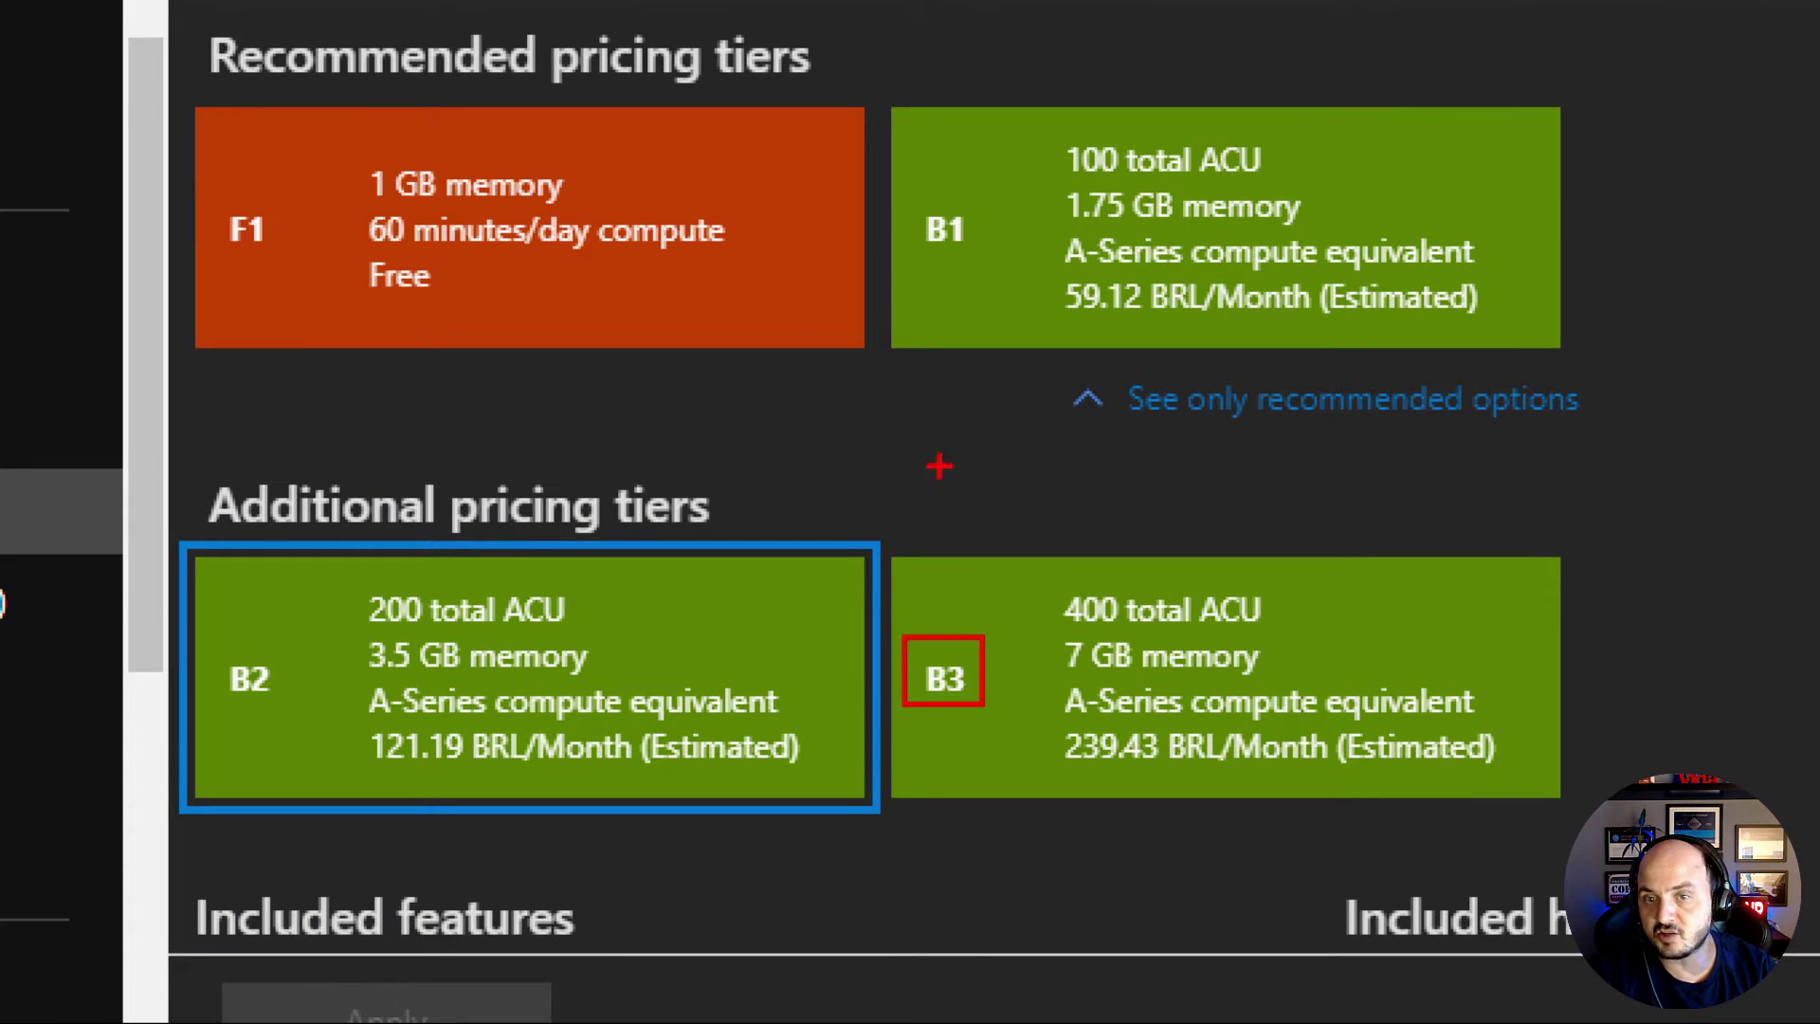
pyautogui.moveTo(910, 282); pyautogui.dragTo(896, 404)
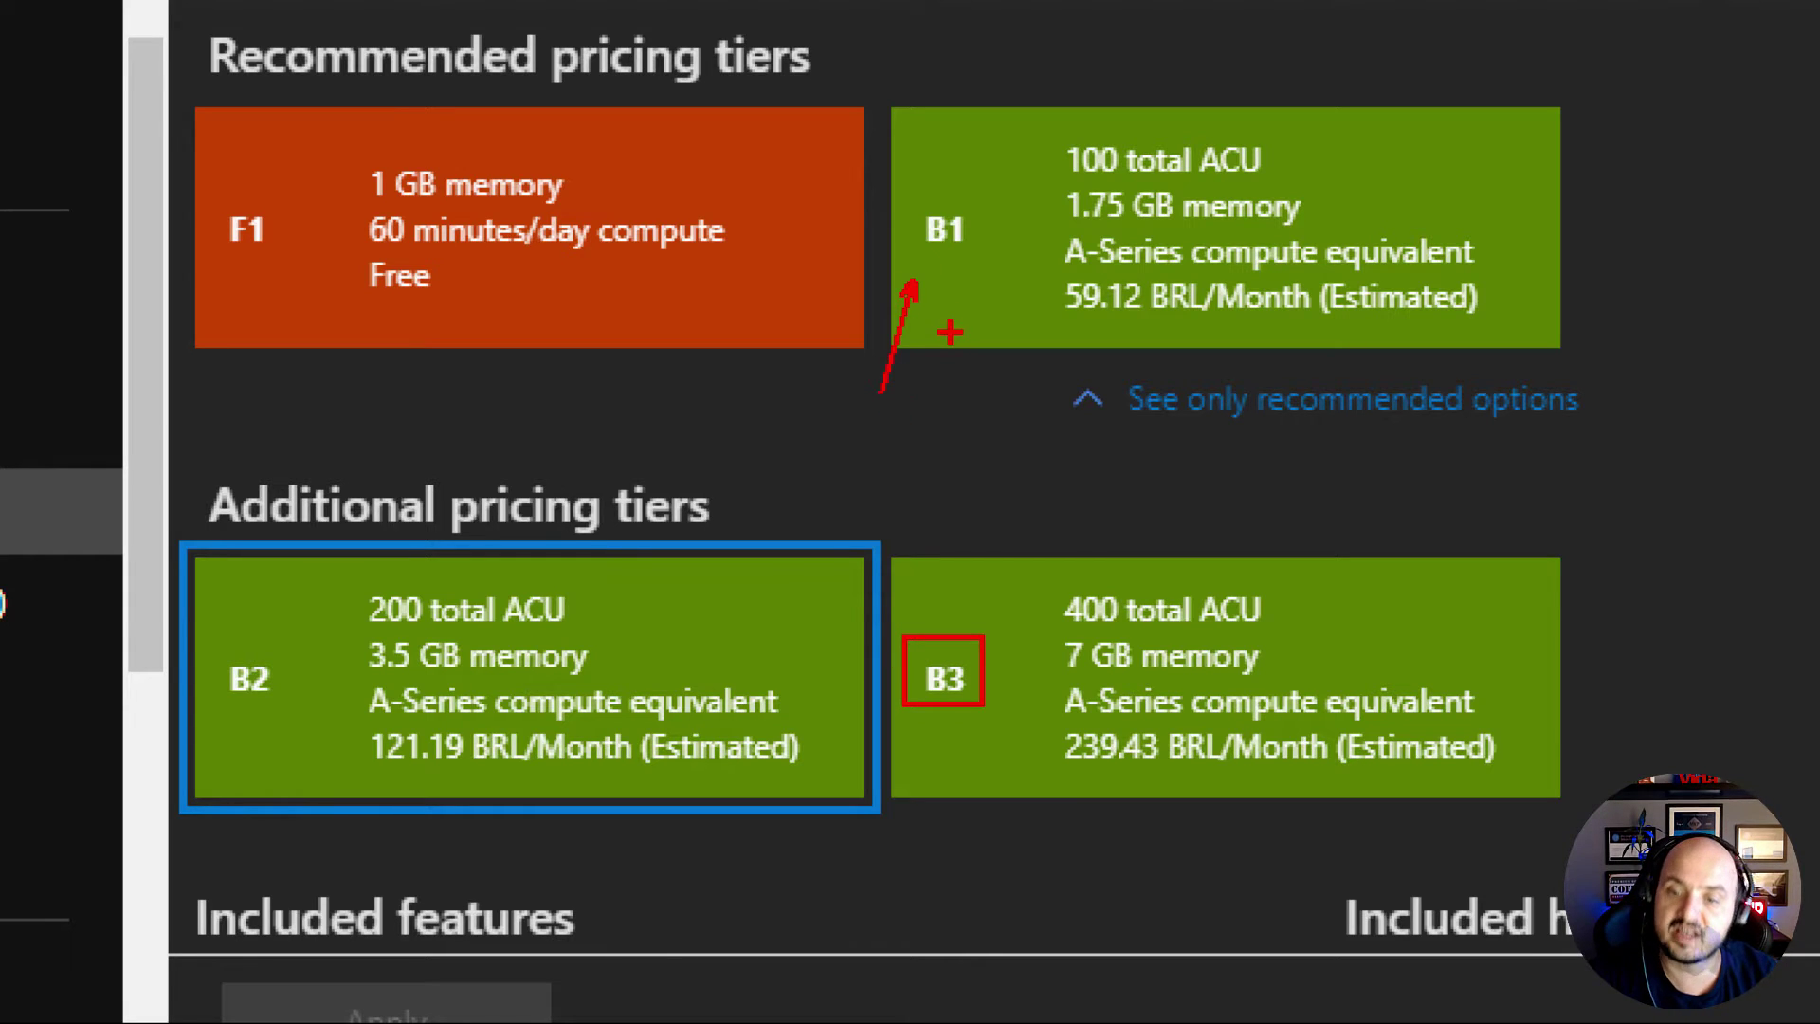
pyautogui.moveTo(1034, 704)
pyautogui.mouseDown()
pyautogui.moveTo(1262, 765)
pyautogui.moveTo(1505, 775)
pyautogui.mouseUp()
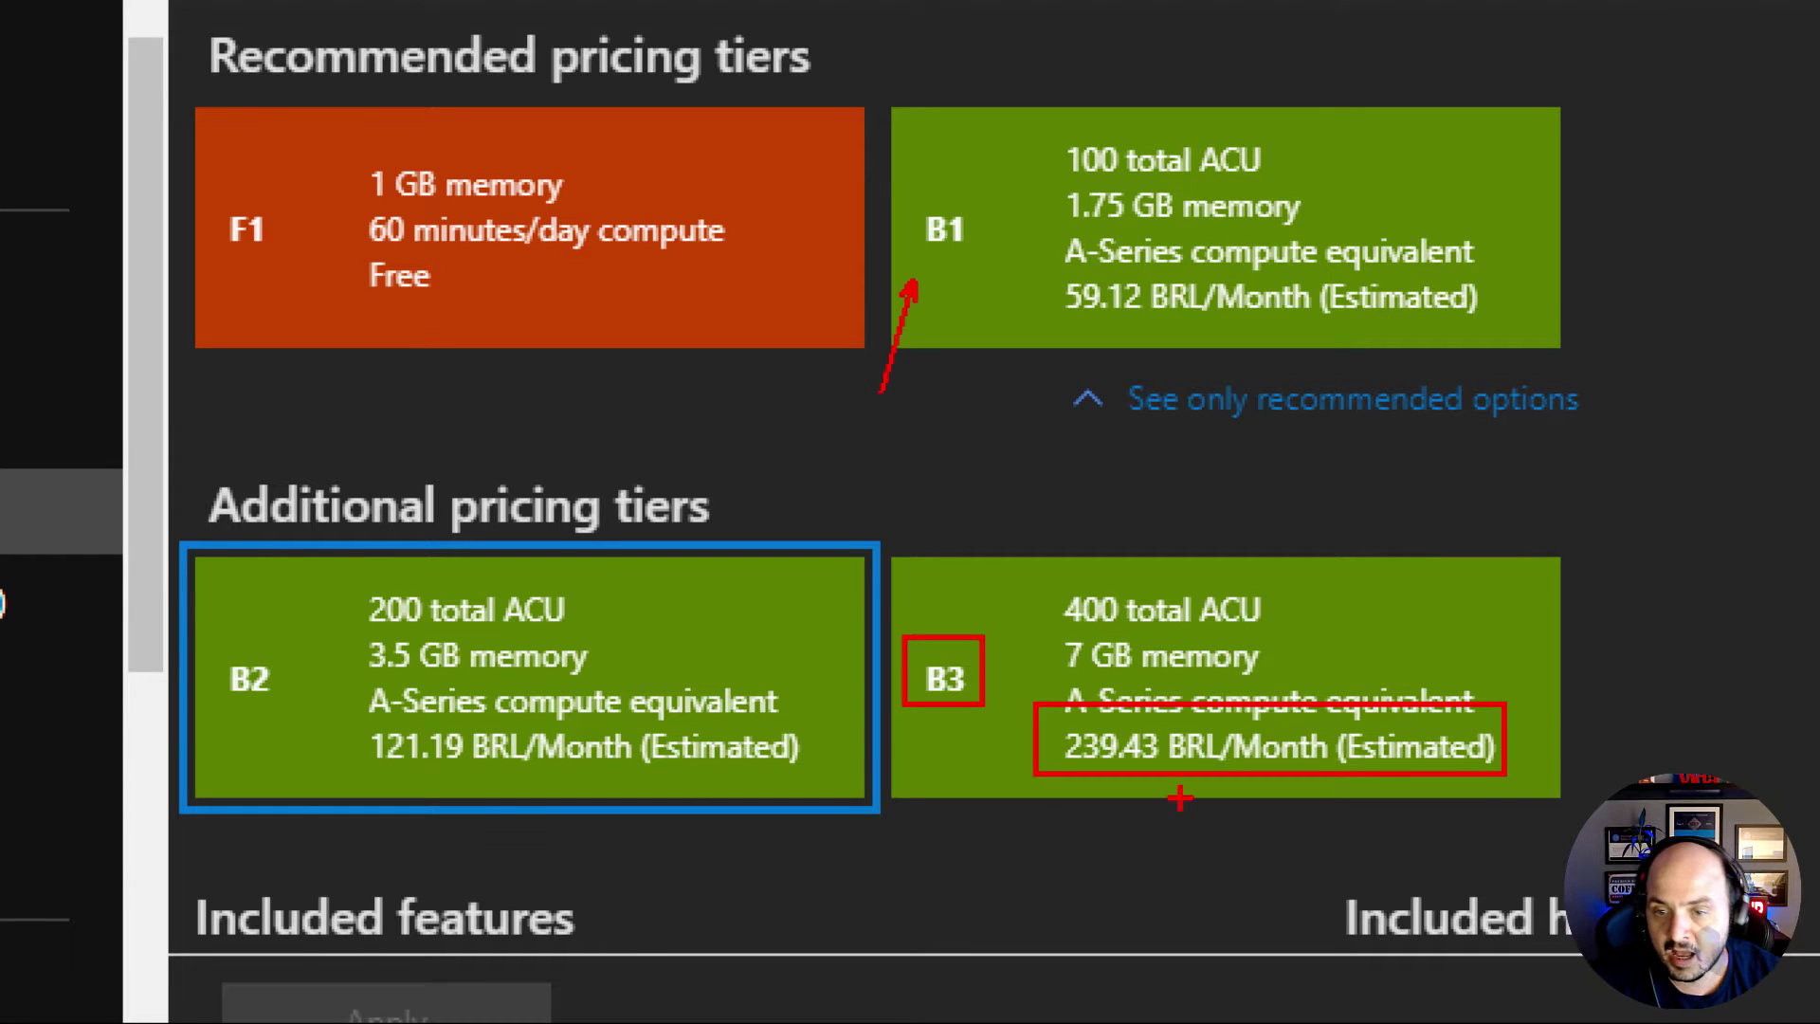
pyautogui.moveTo(1059, 721)
pyautogui.mouseDown()
pyautogui.moveTo(1133, 763)
pyautogui.moveTo(1400, 785)
pyautogui.mouseUp()
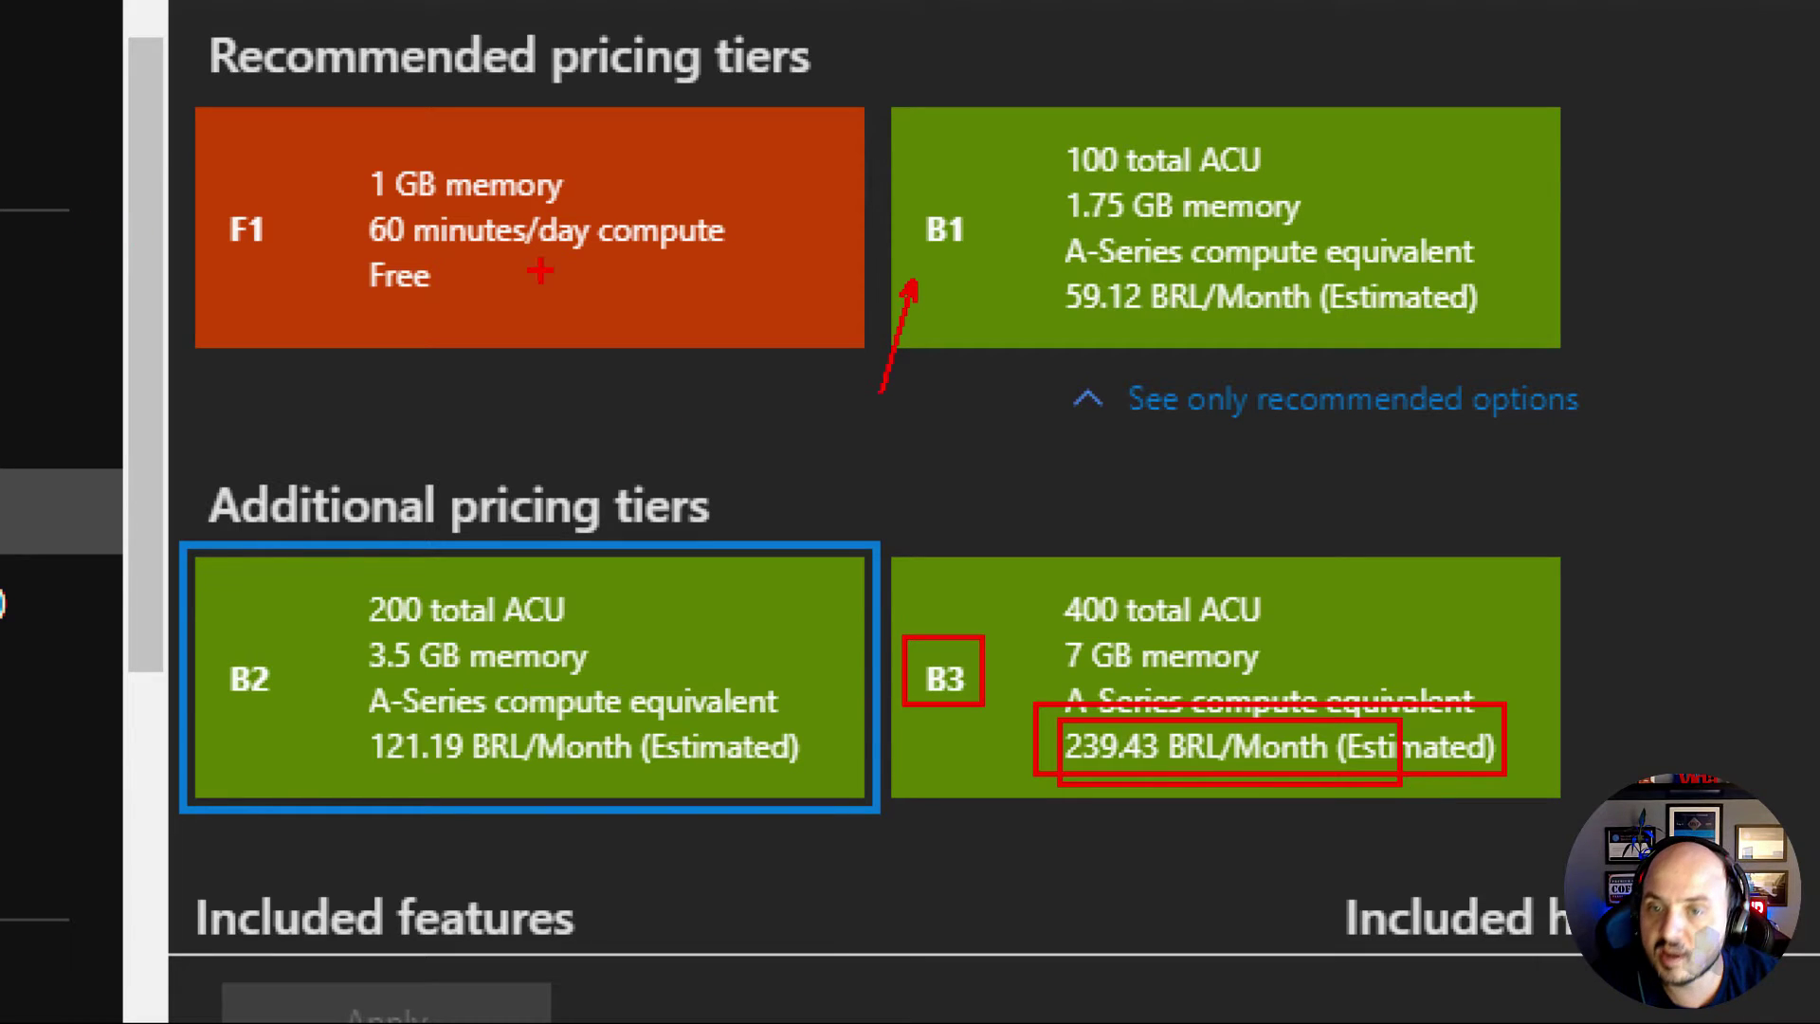
pyautogui.moveTo(1081, 342); pyautogui.dragTo(717, 493)
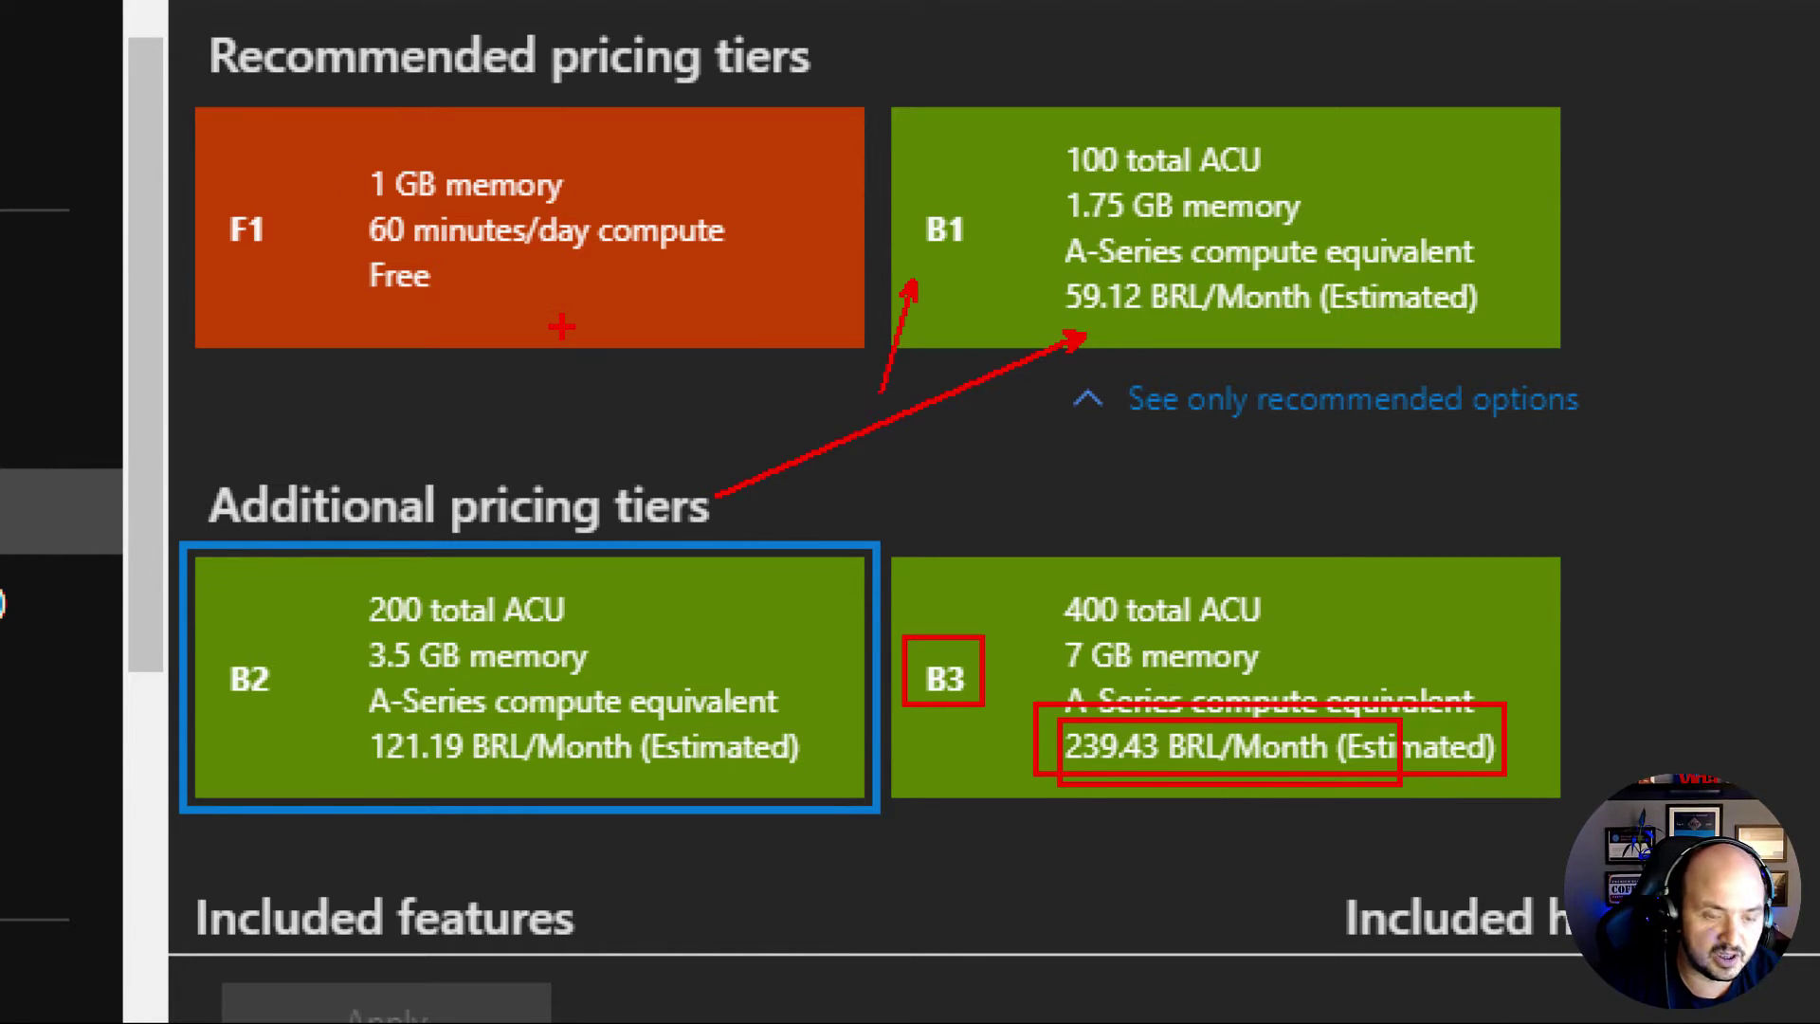
pyautogui.press('Escape')
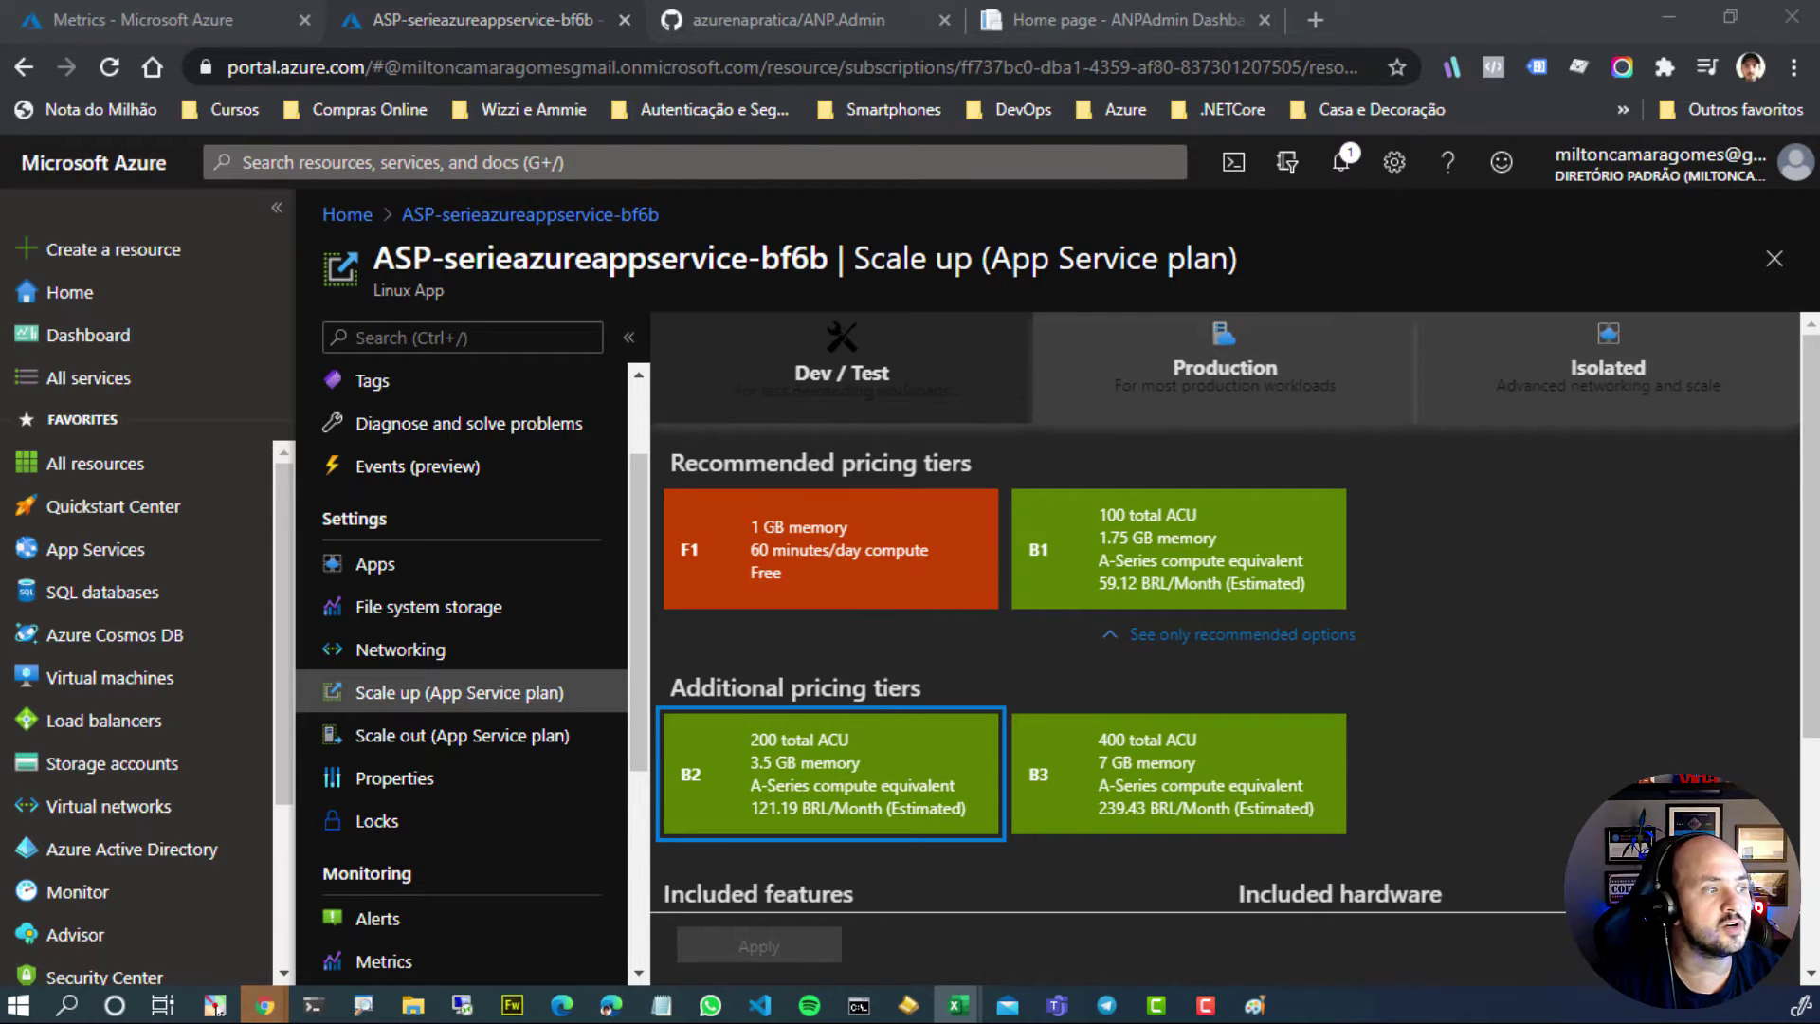
# Switch to the blank Excel workbook, maximize its window, and enter B3 in cell D4.
pyautogui.hotkey('alt', 'Tab')
pyautogui.moveTo(516, 451); pyautogui.dragTo(883, 489)
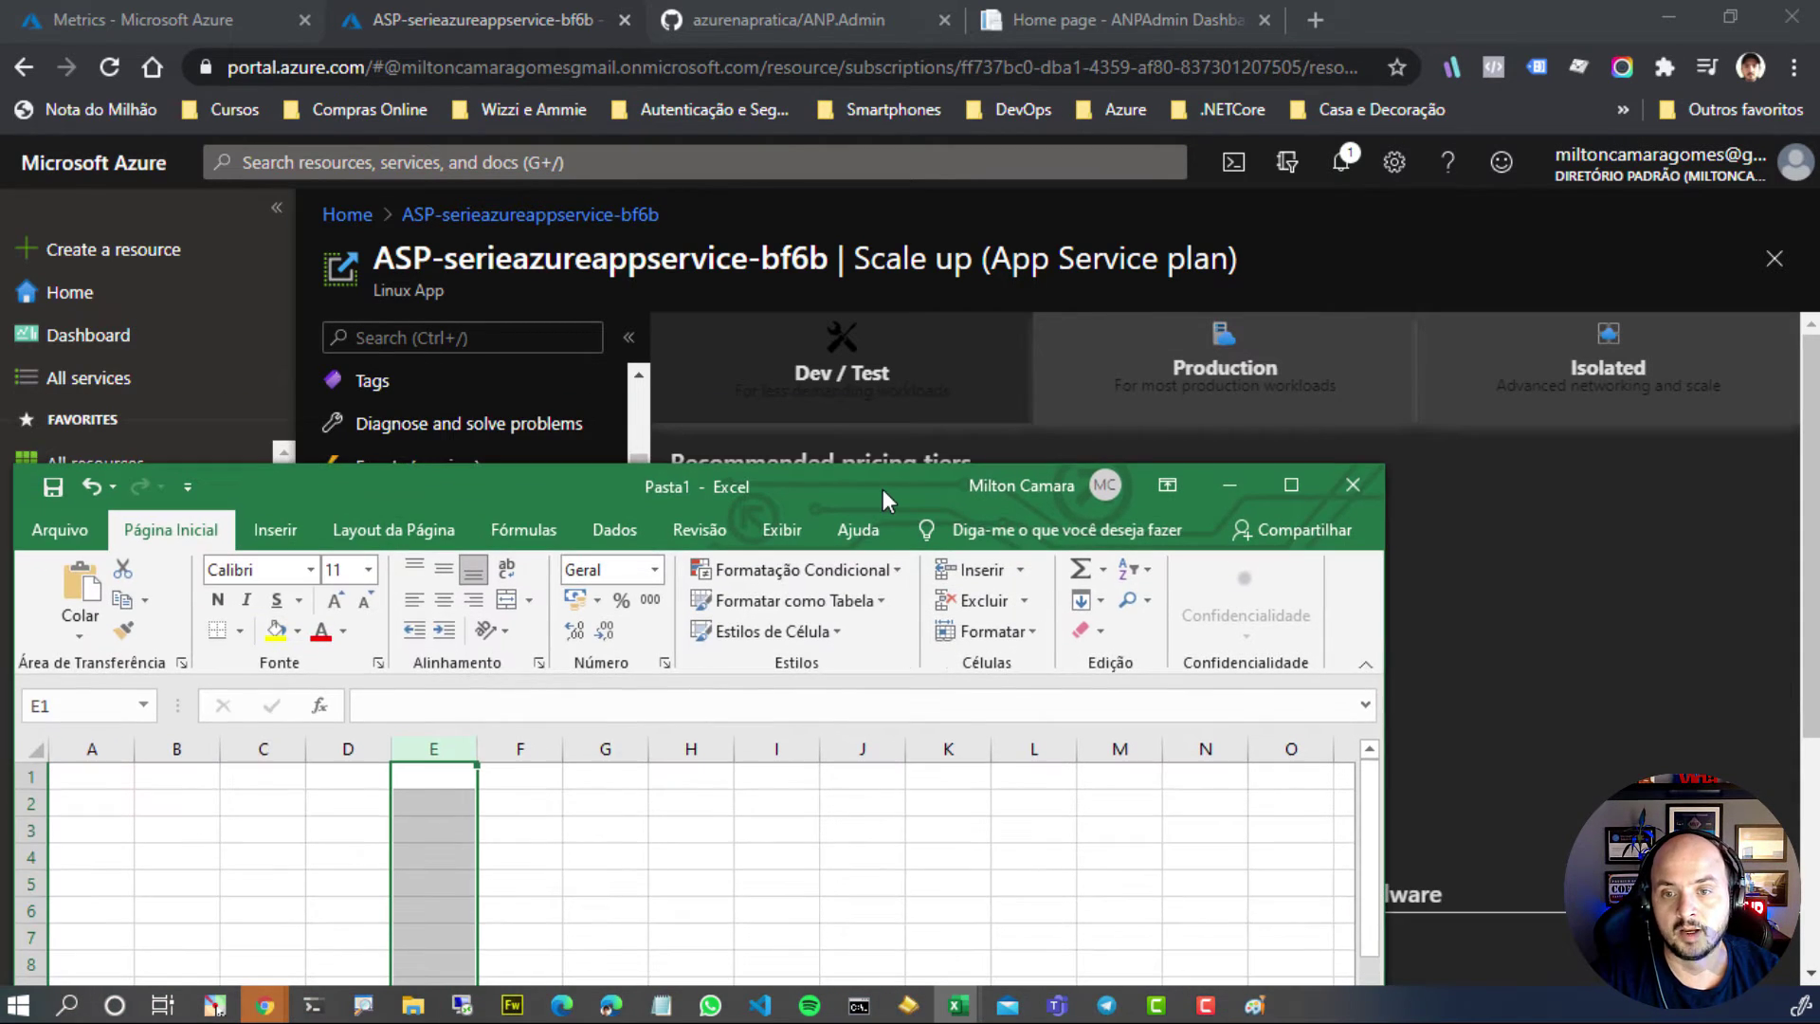
pyautogui.doubleClick(883, 486)
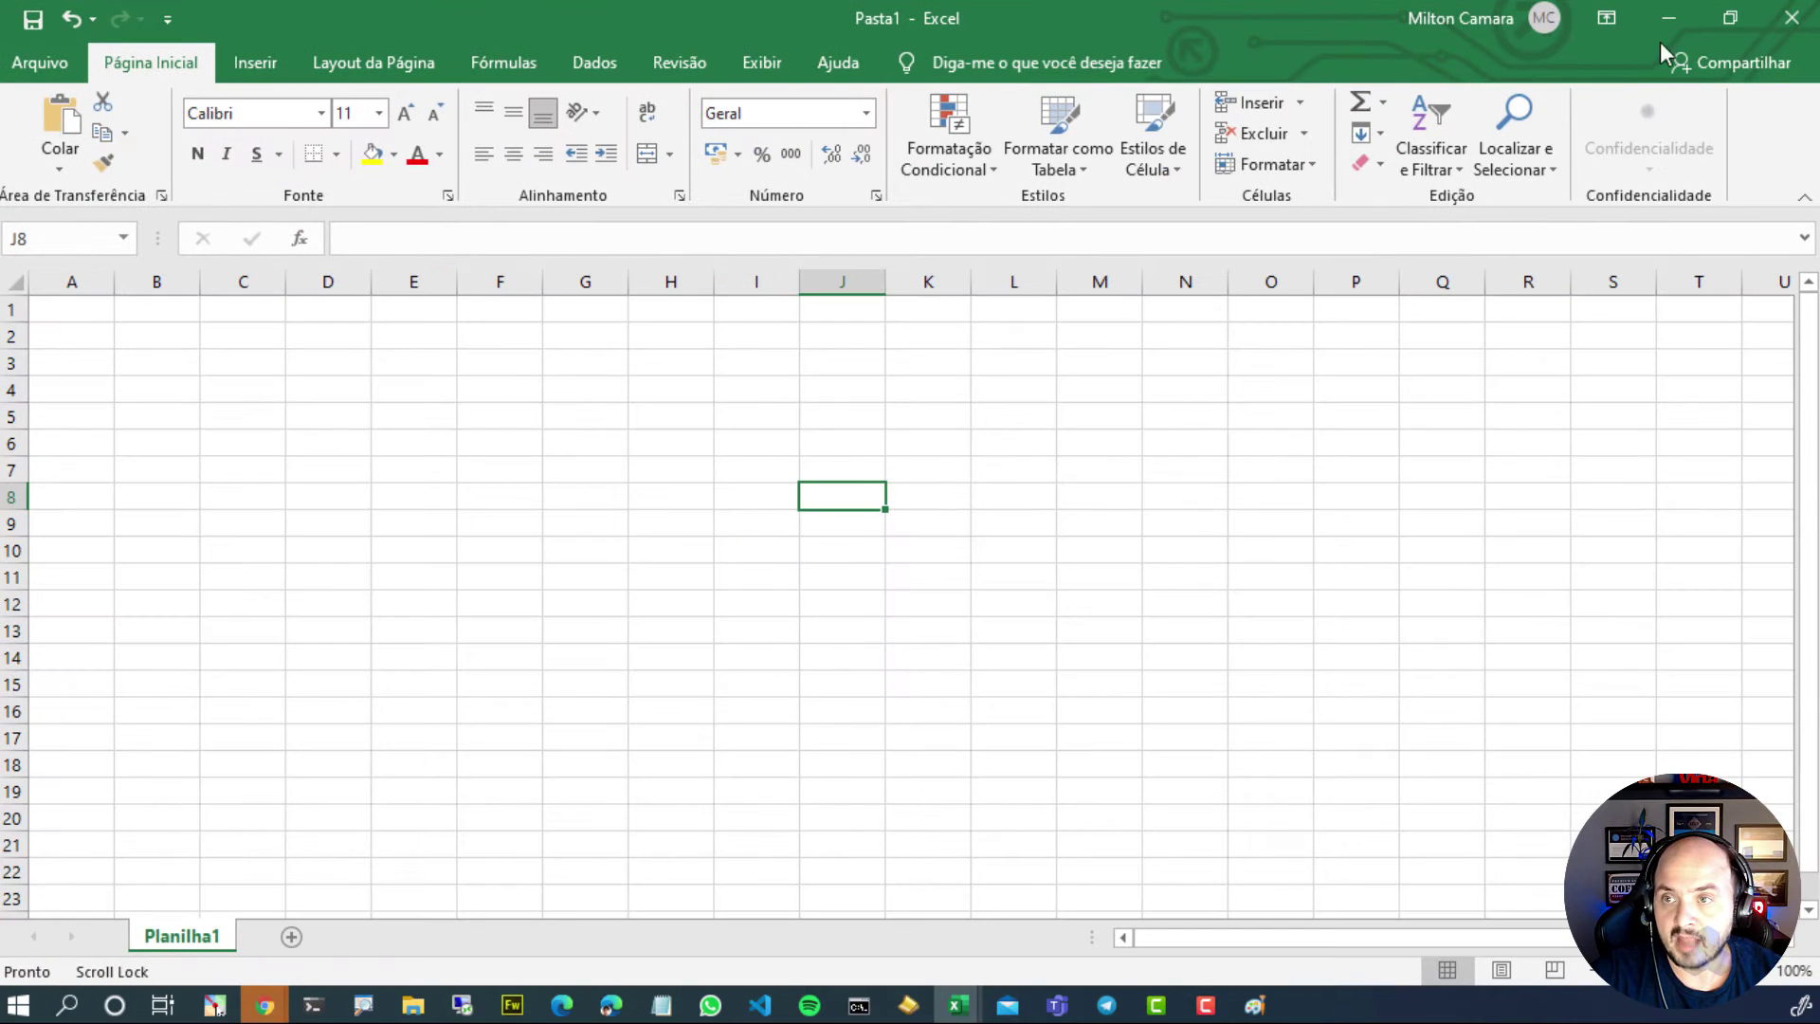
pyautogui.click(365, 396)
pyautogui.write('B3')
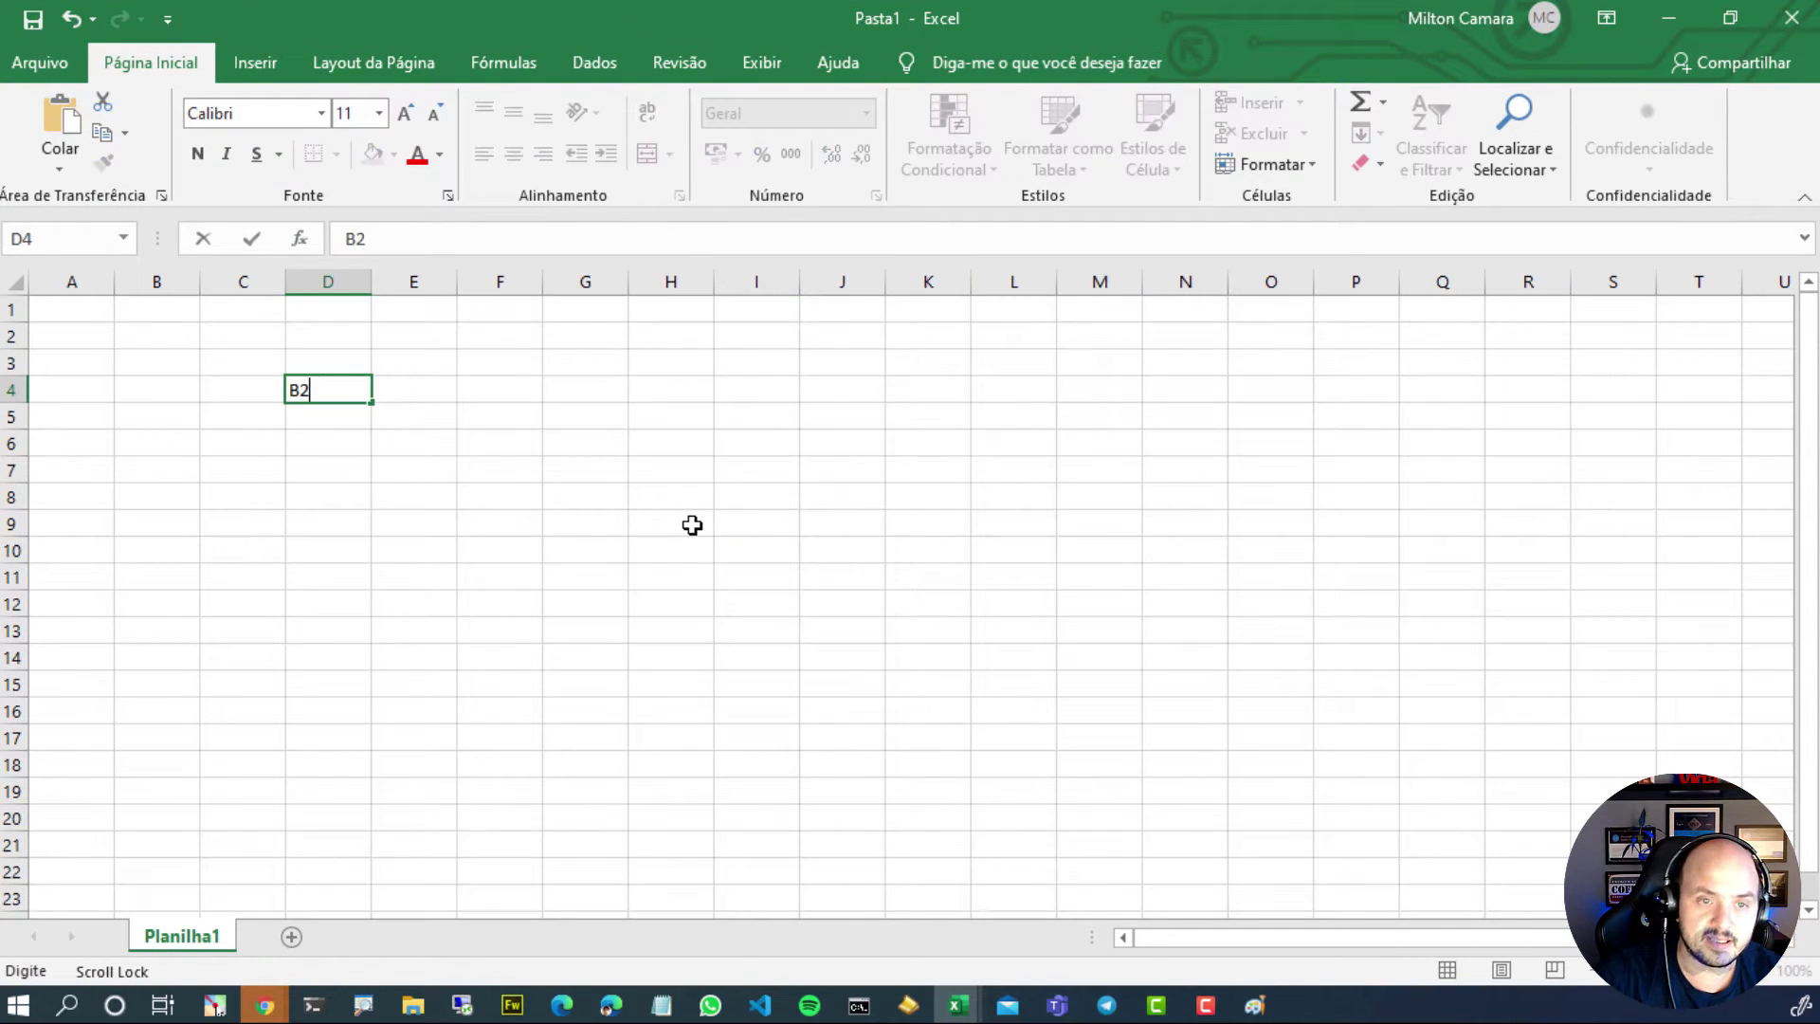
pyautogui.press('Tab')
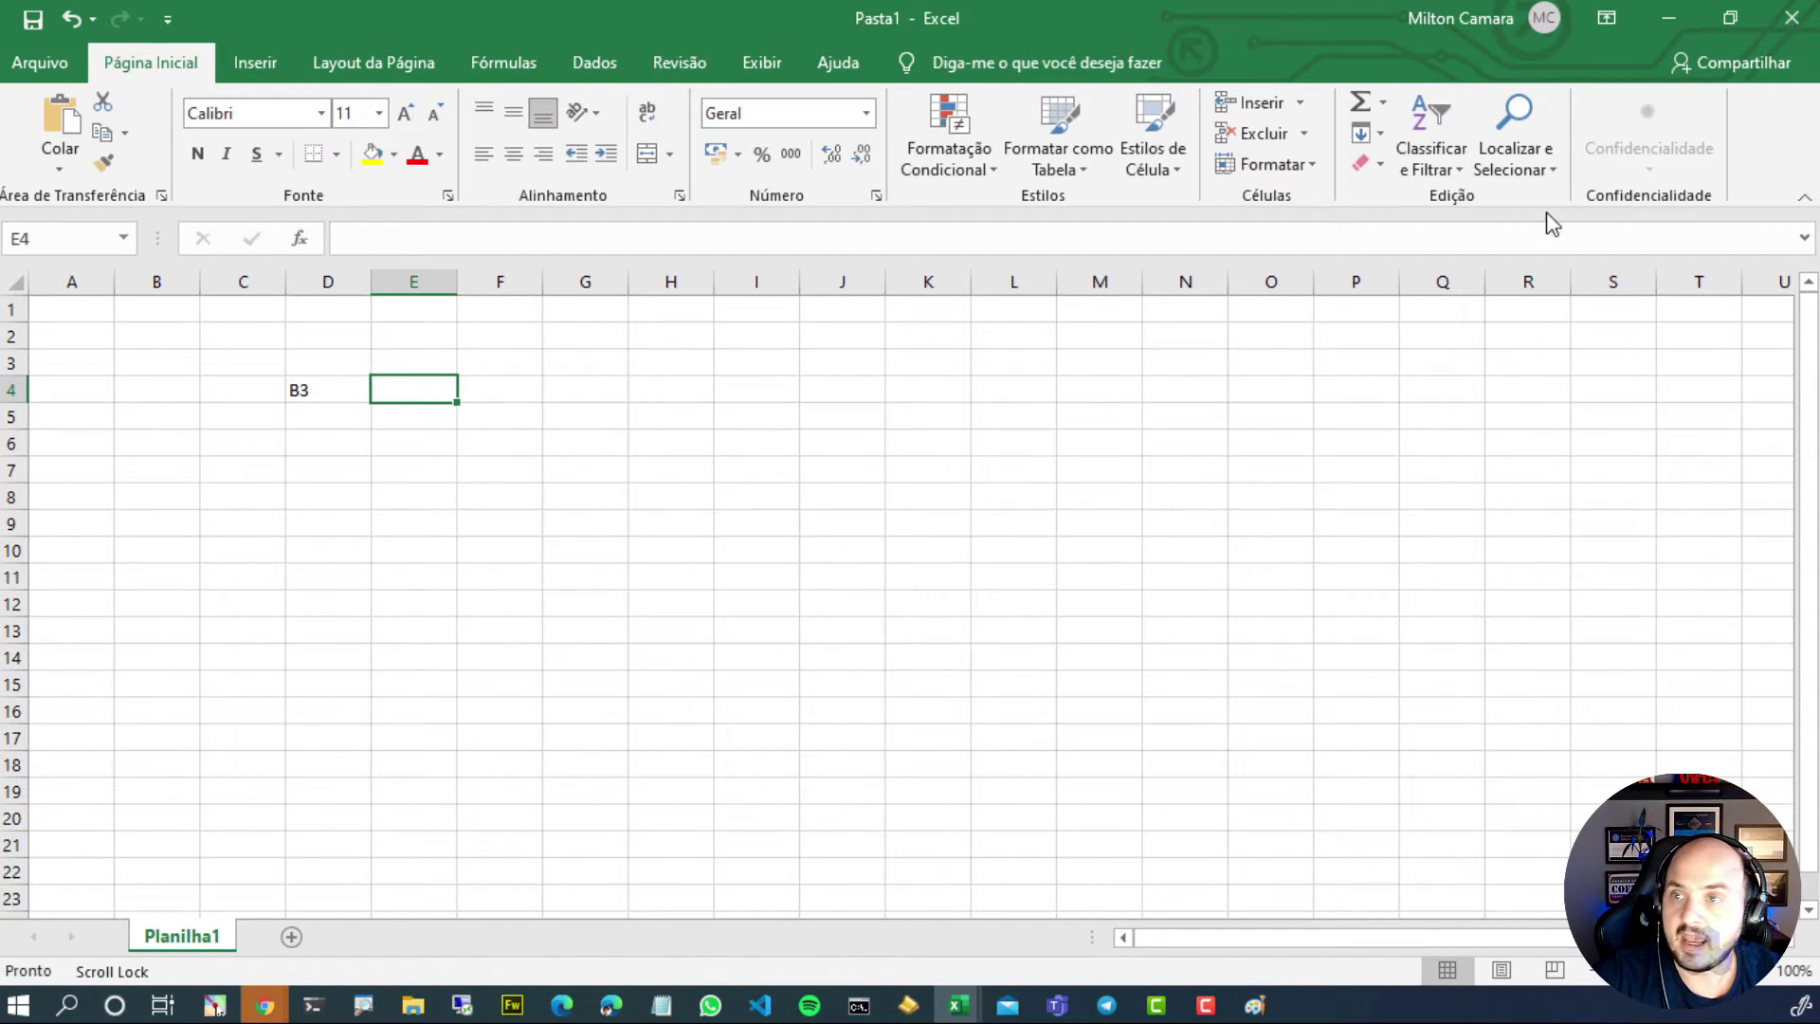
# Return to the Azure portal and select the B3 pricing tier for the App Service plan.
pyautogui.press('super+Down')
pyautogui.press('super+Down')
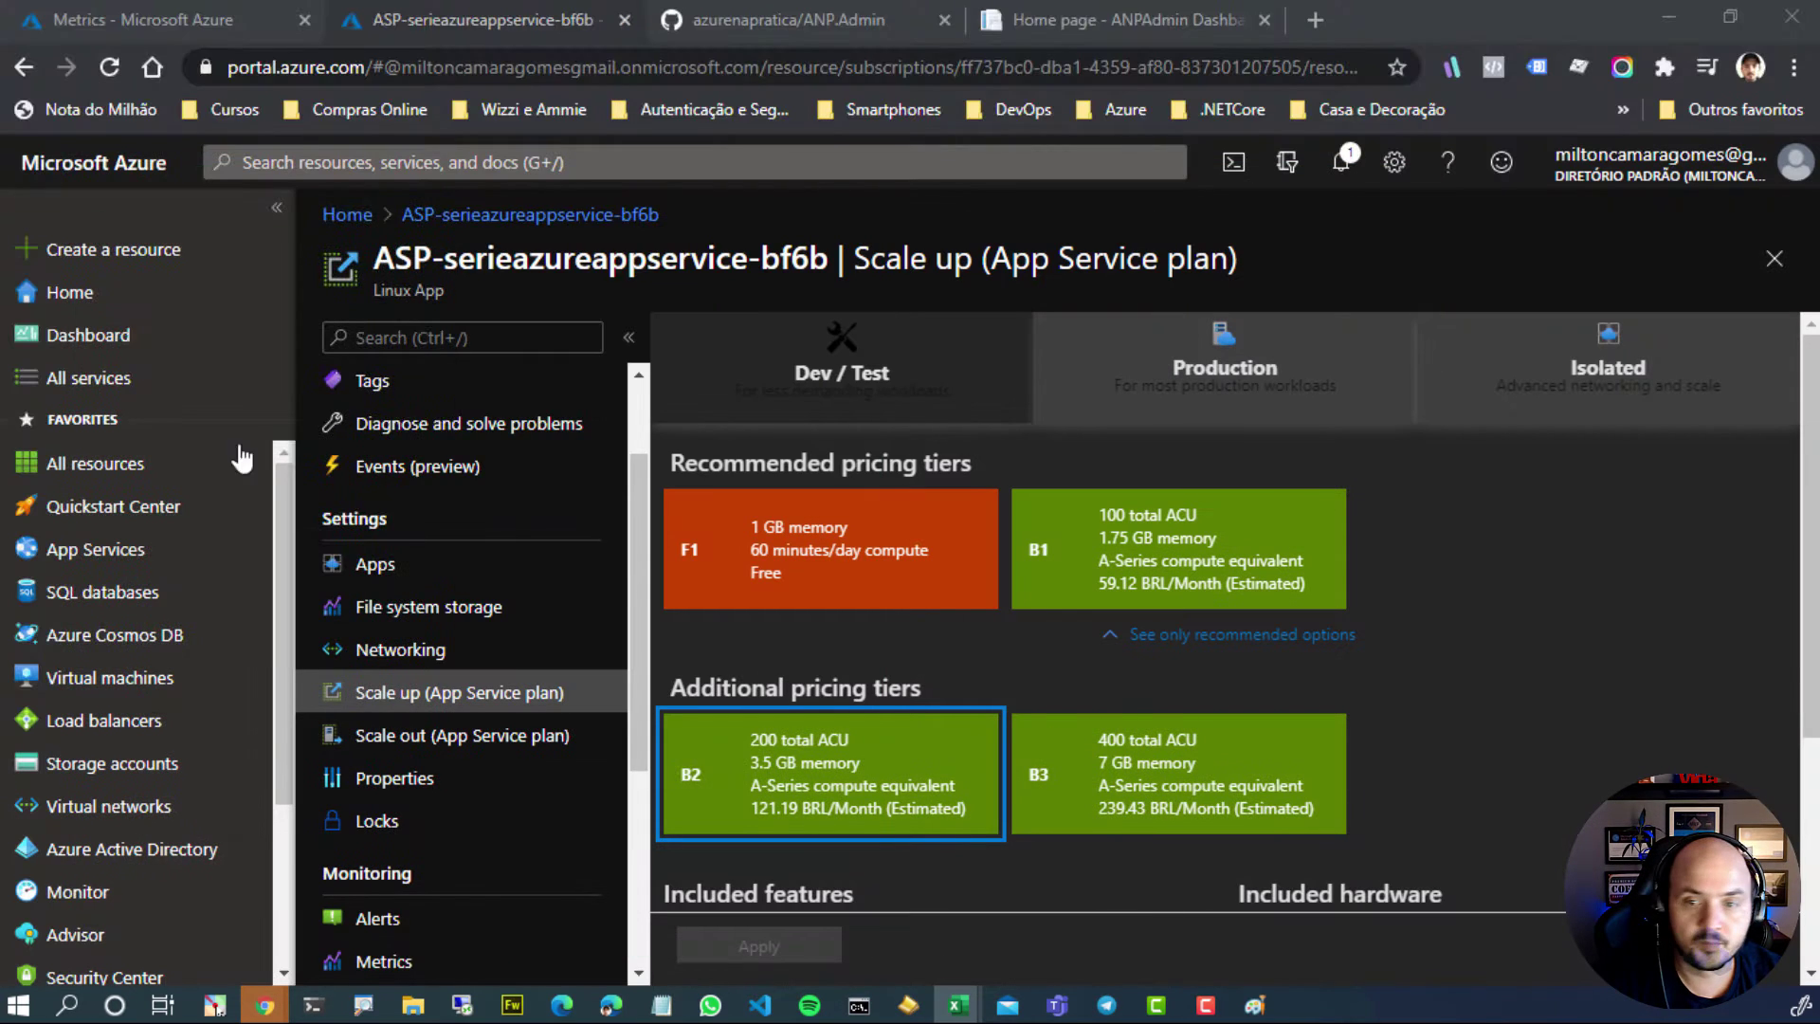
pyautogui.click(1151, 805)
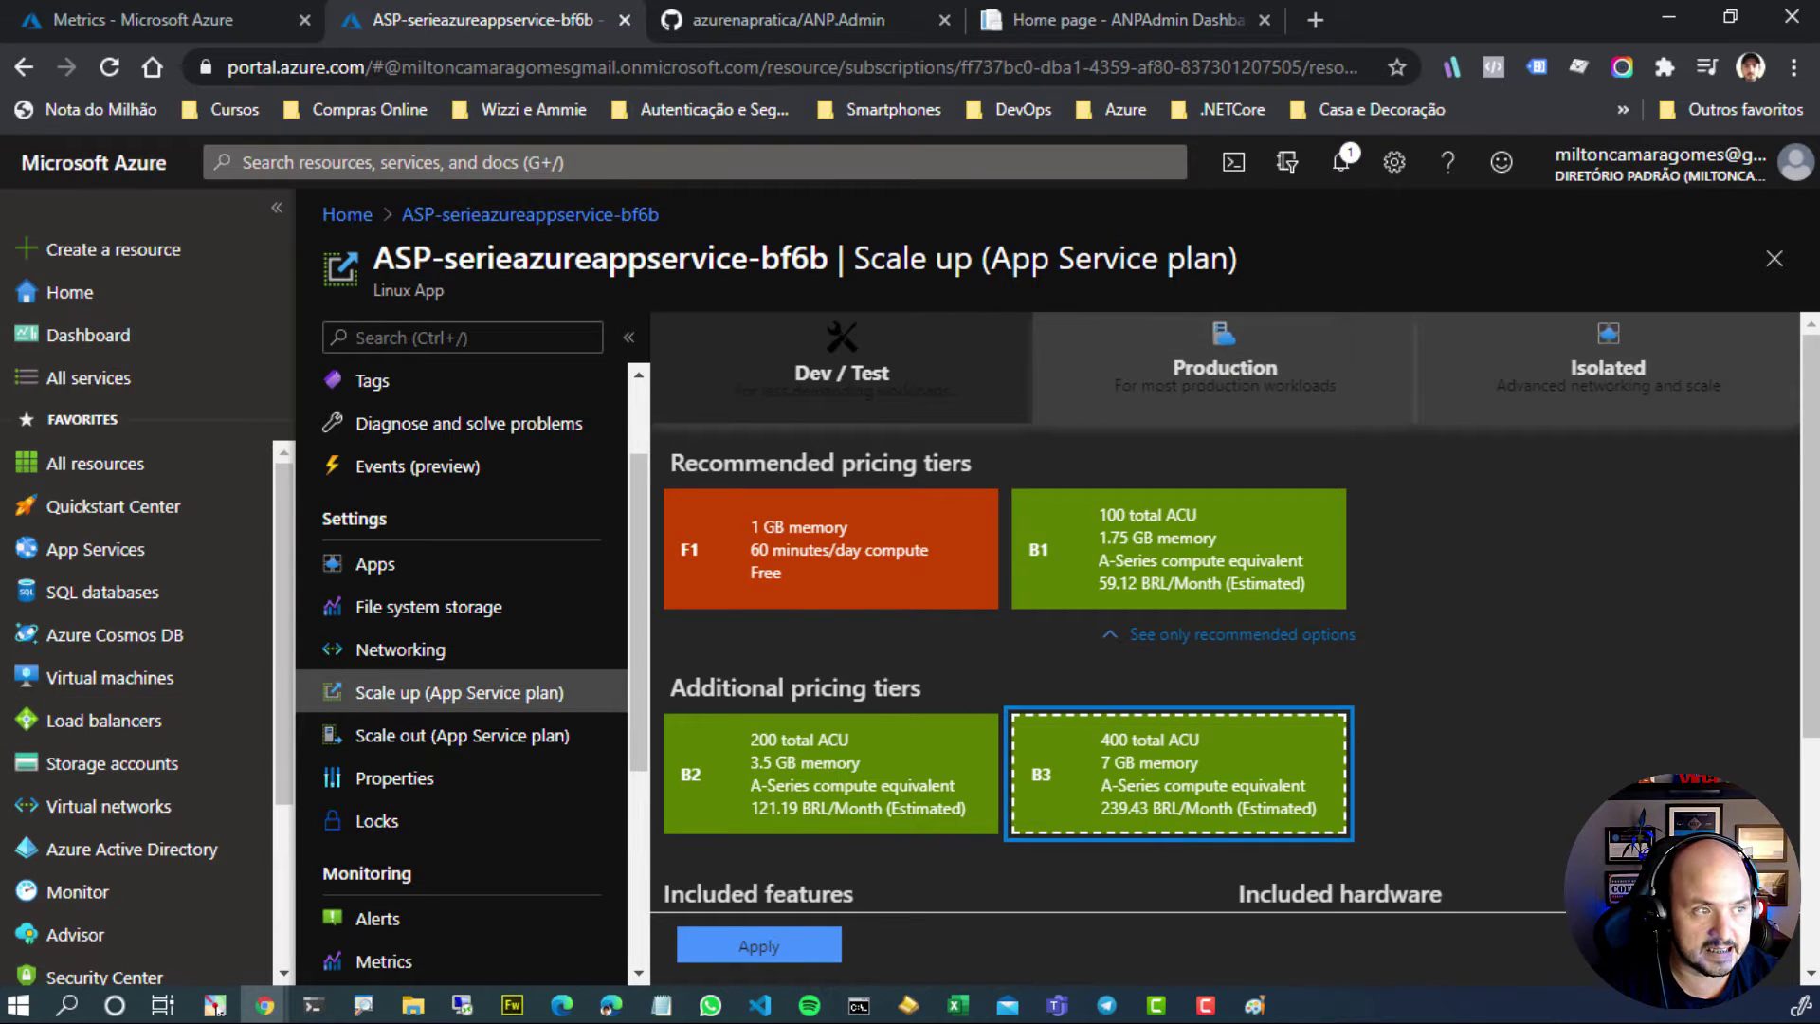
# Switch back to Excel and enter the header Mês in cell E3.
pyautogui.hotkey('alt', 'Tab')
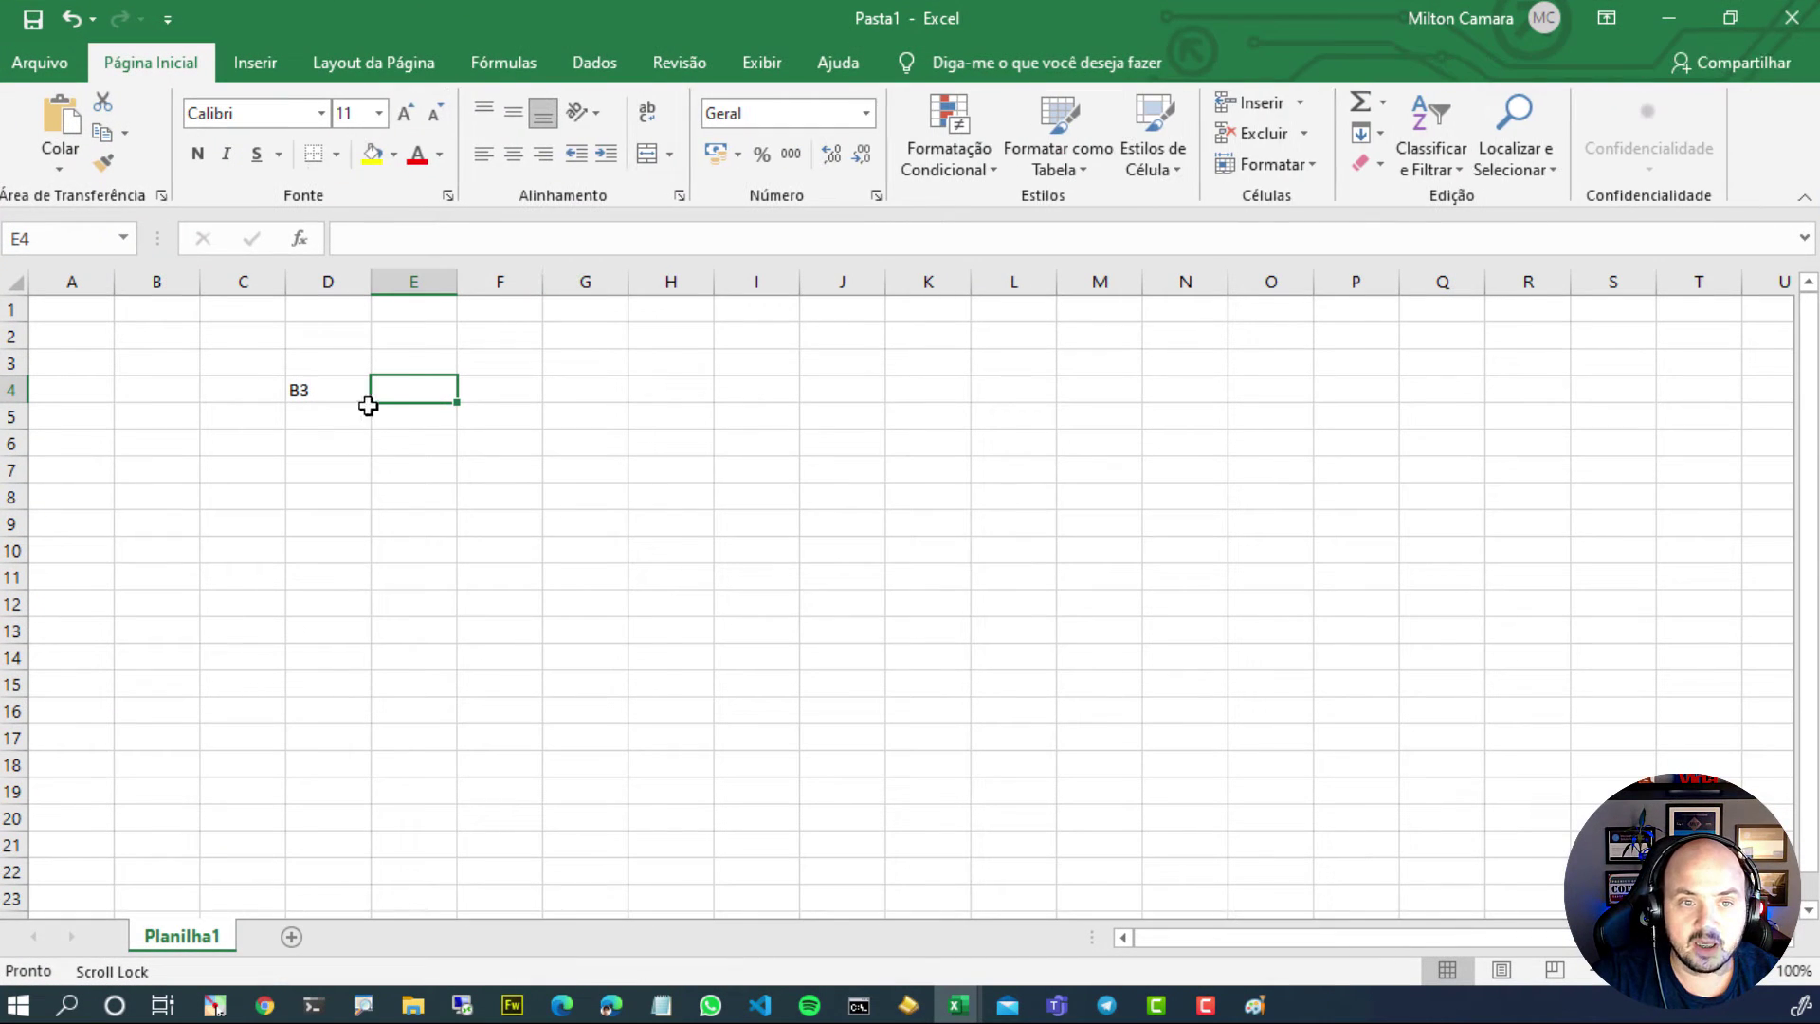
pyautogui.click(402, 360)
pyautogui.write('M~Es')
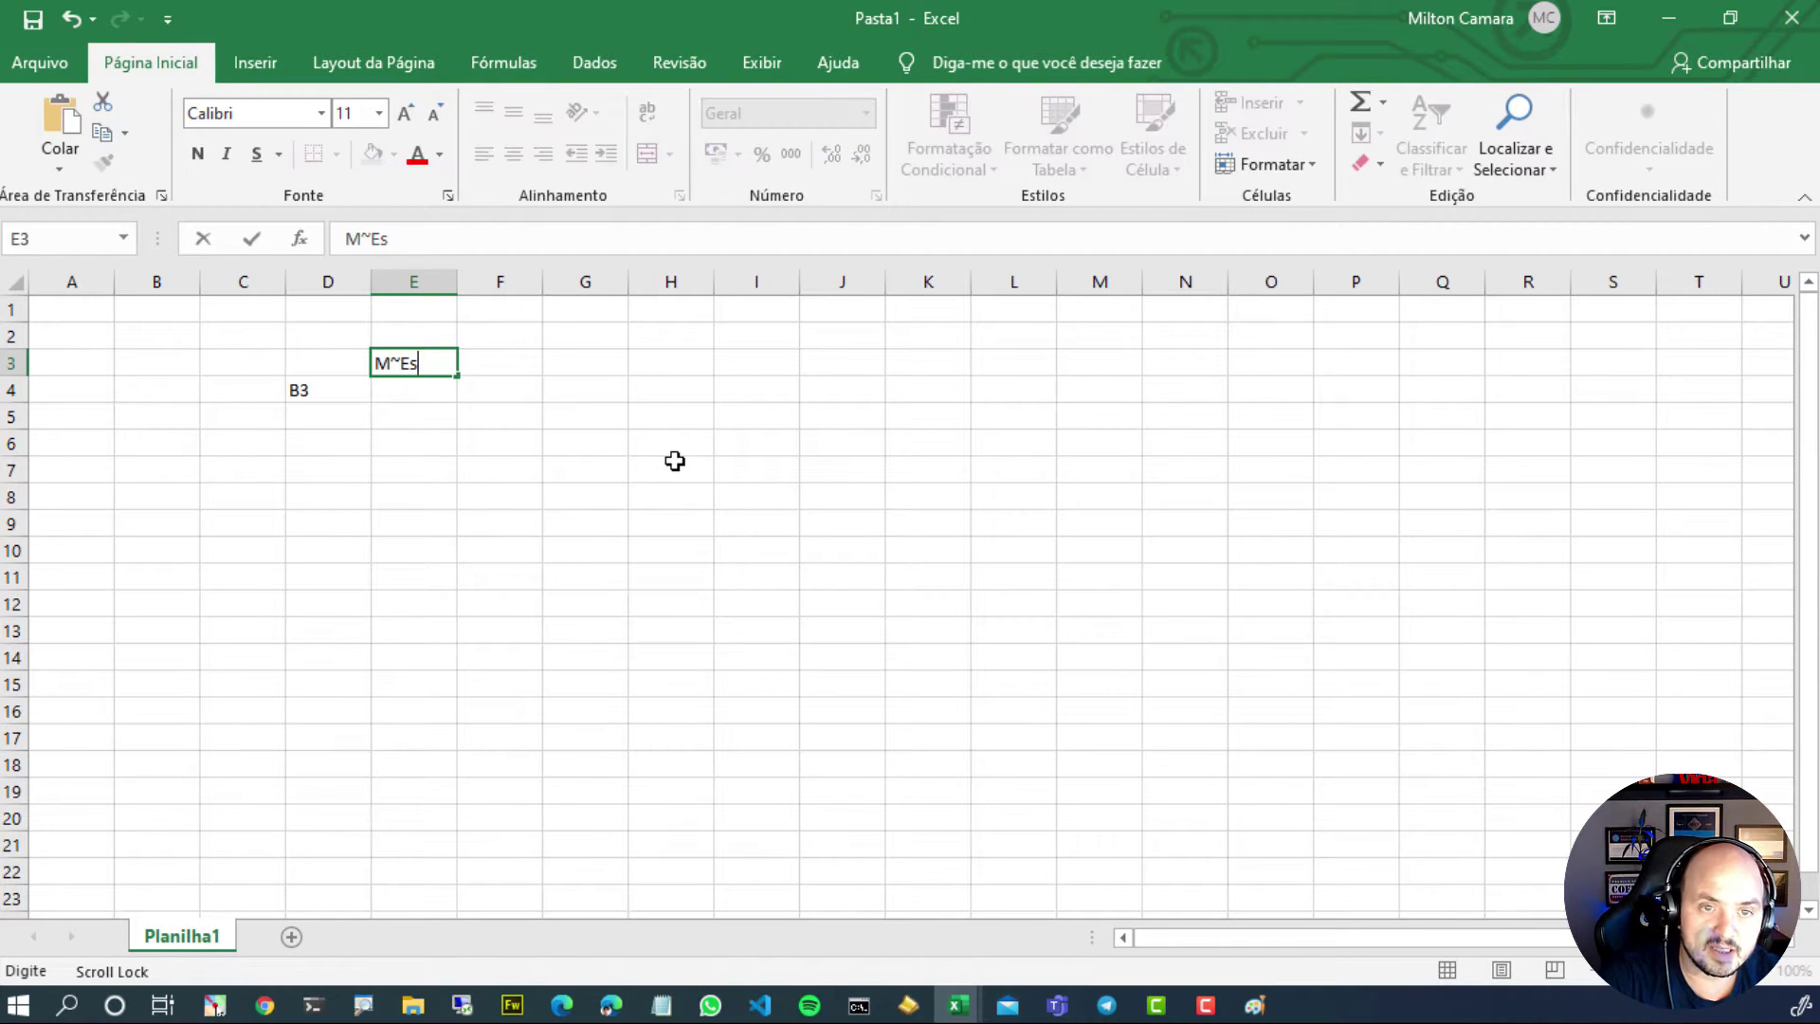
pyautogui.press('BackSpace')
pyautogui.press('BackSpace')
pyautogui.write('Es')
pyautogui.press('BackSpace')
pyautogui.press('BackSpace')
pyautogui.press('BackSpace')
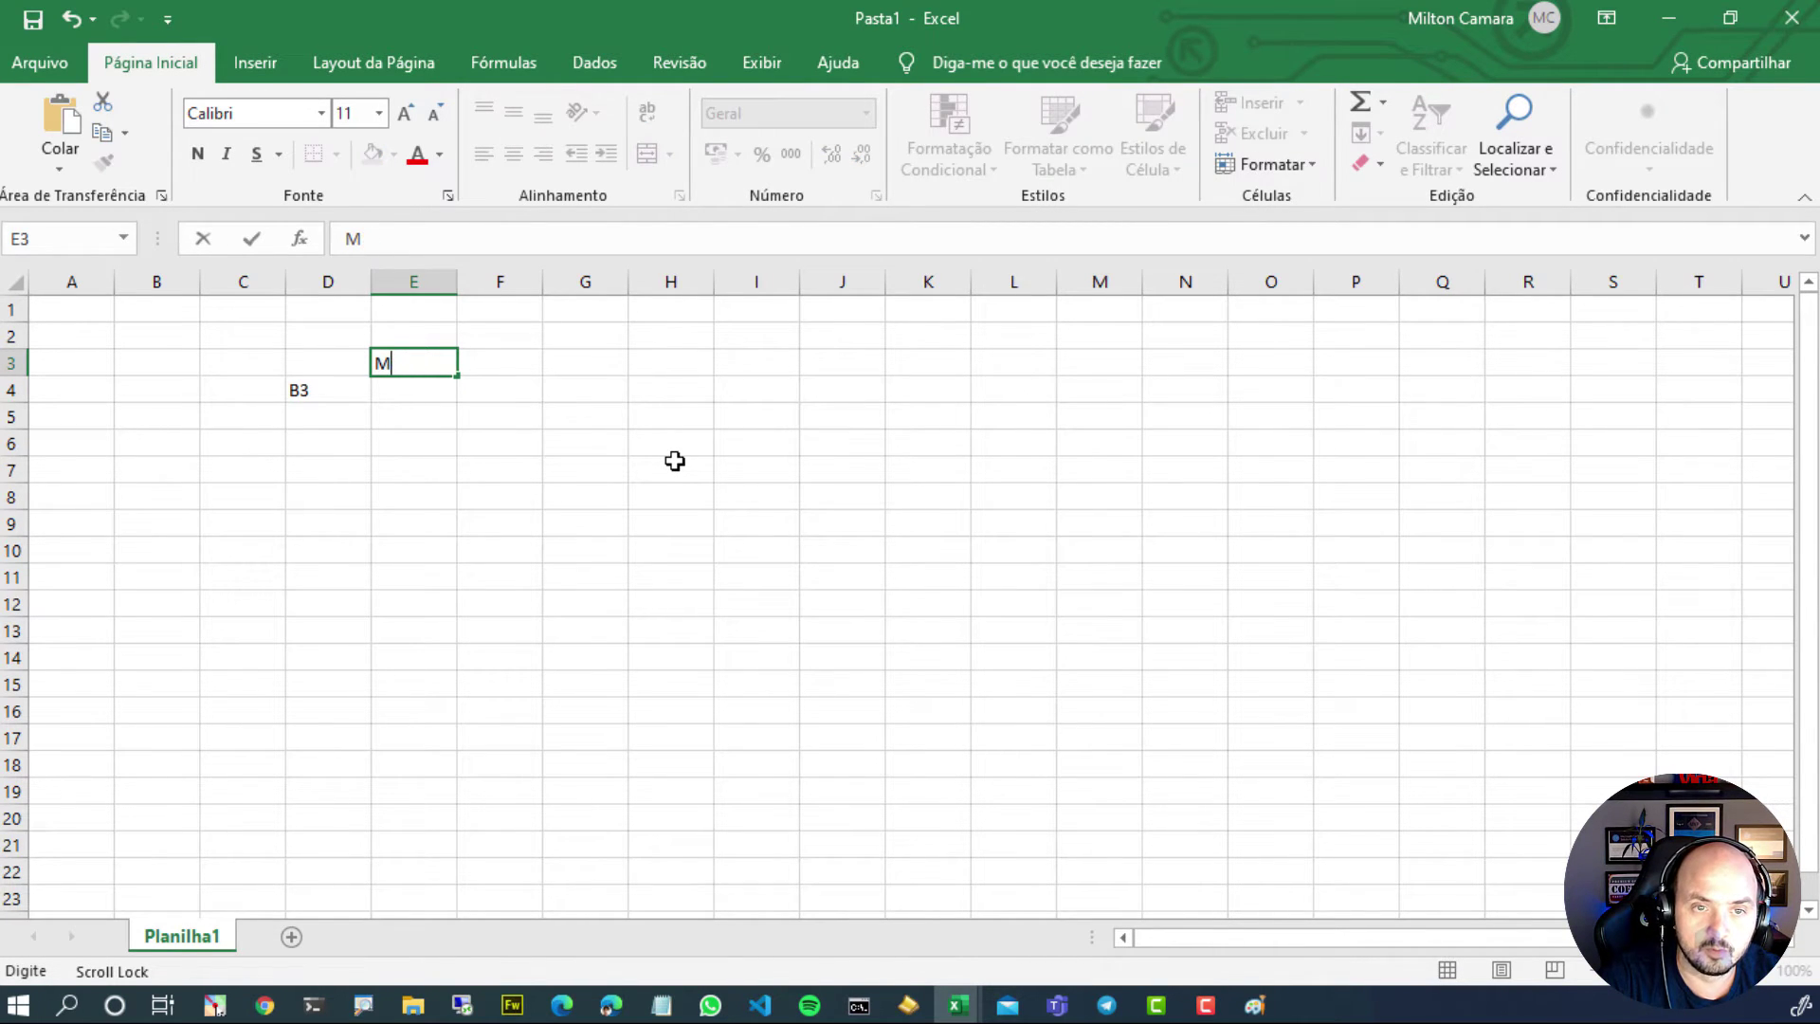
pyautogui.write('ês')
pyautogui.scroll(-1, 616, 445)
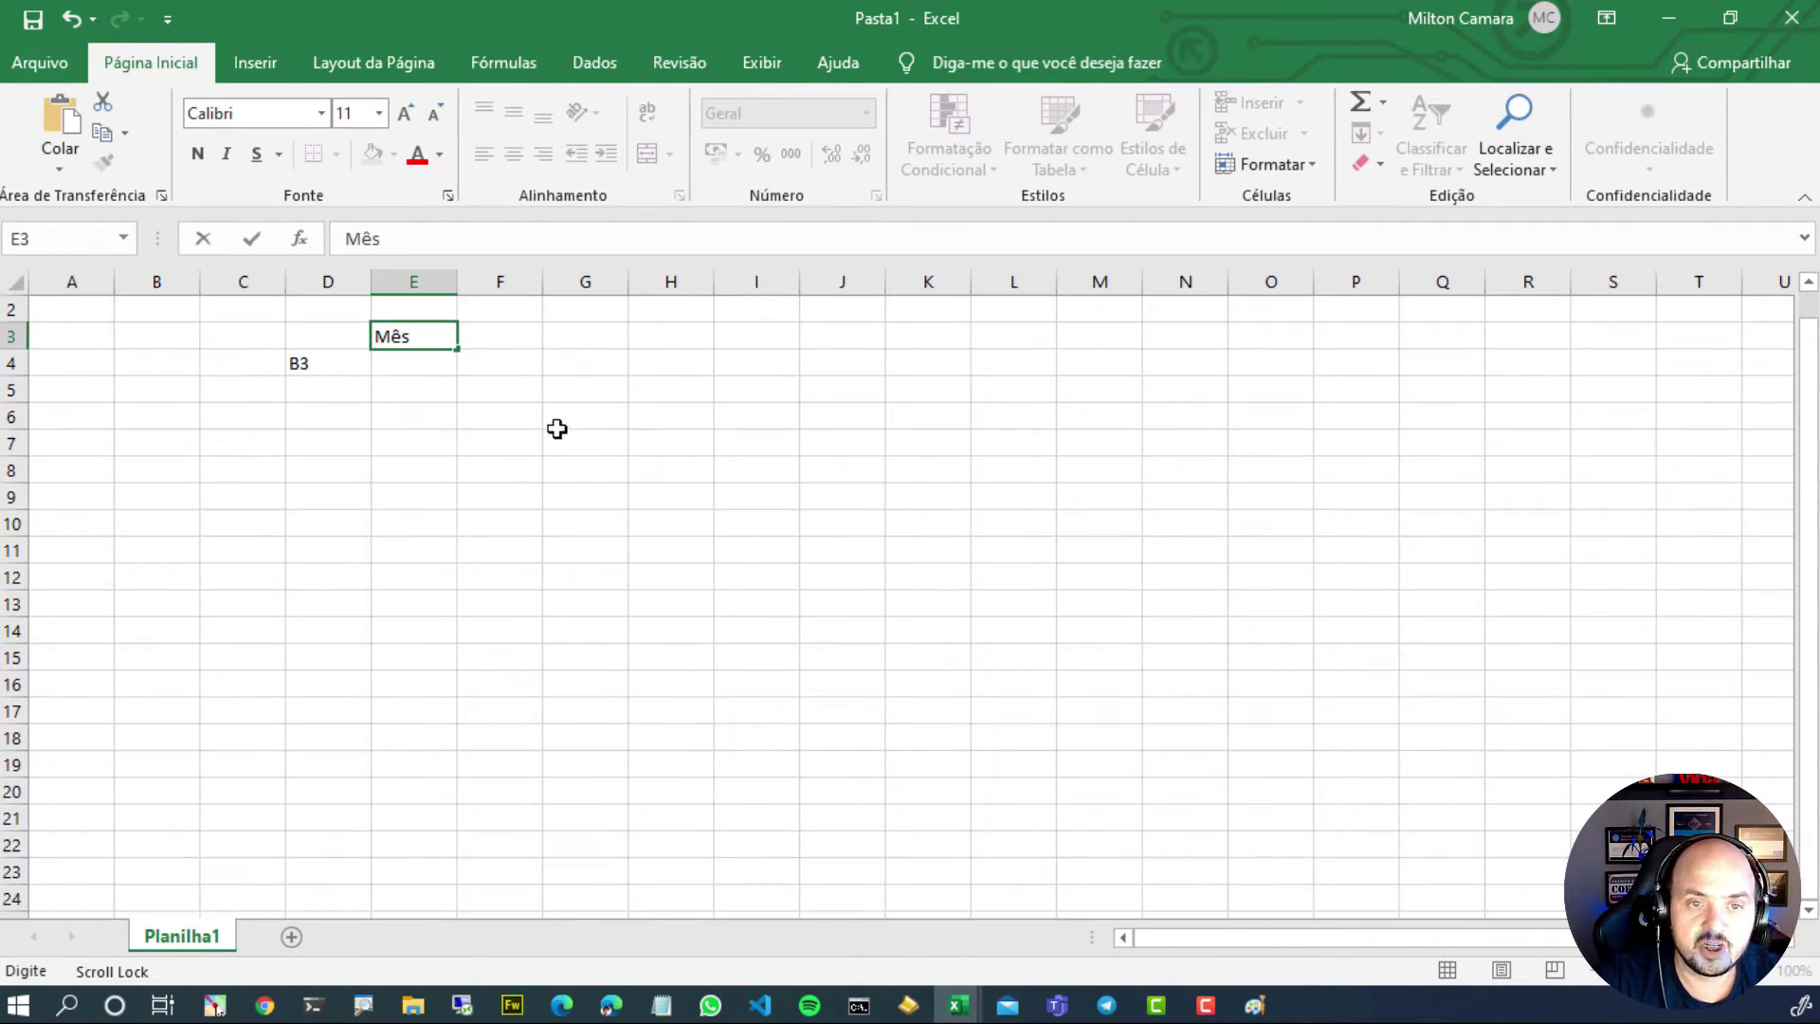
# Enter the B3 tier's monthly price of 239,43 in cell E4.
pyautogui.click(435, 369)
pyautogui.write('24')
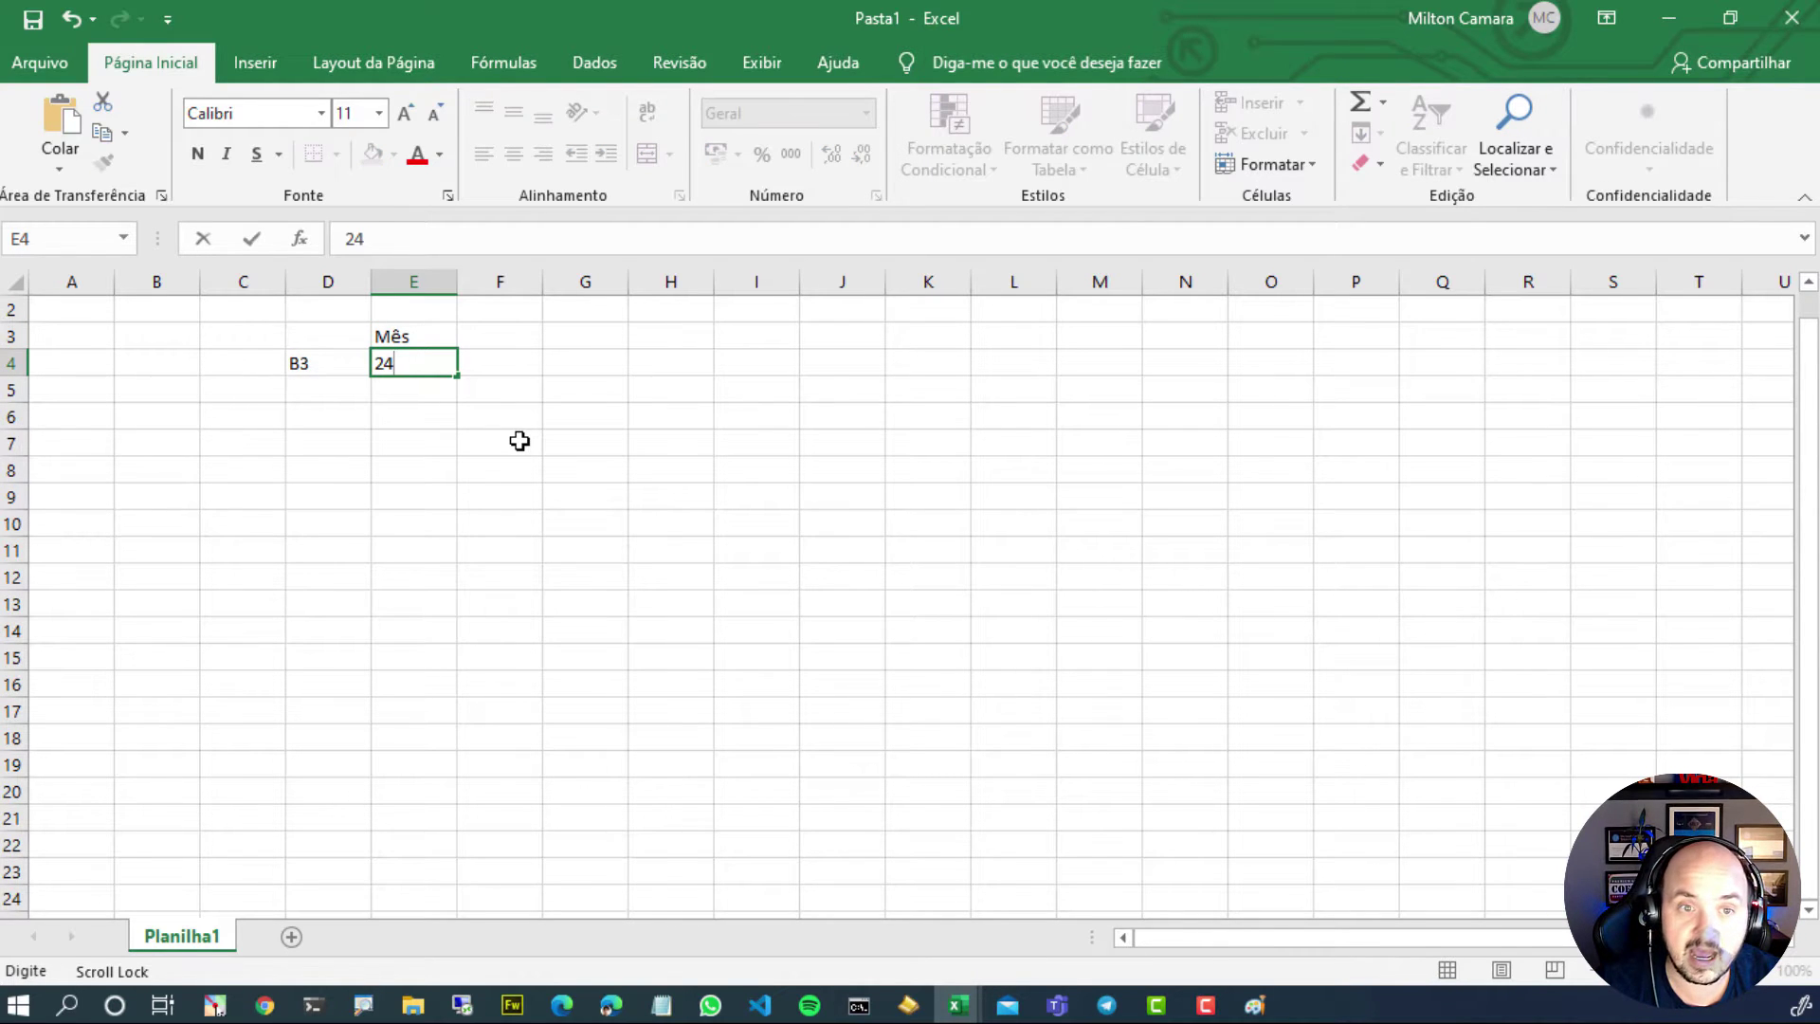
pyautogui.write('3,')
pyautogui.moveTo(1321, 15); pyautogui.dragTo(857, 5)
pyautogui.write(',')
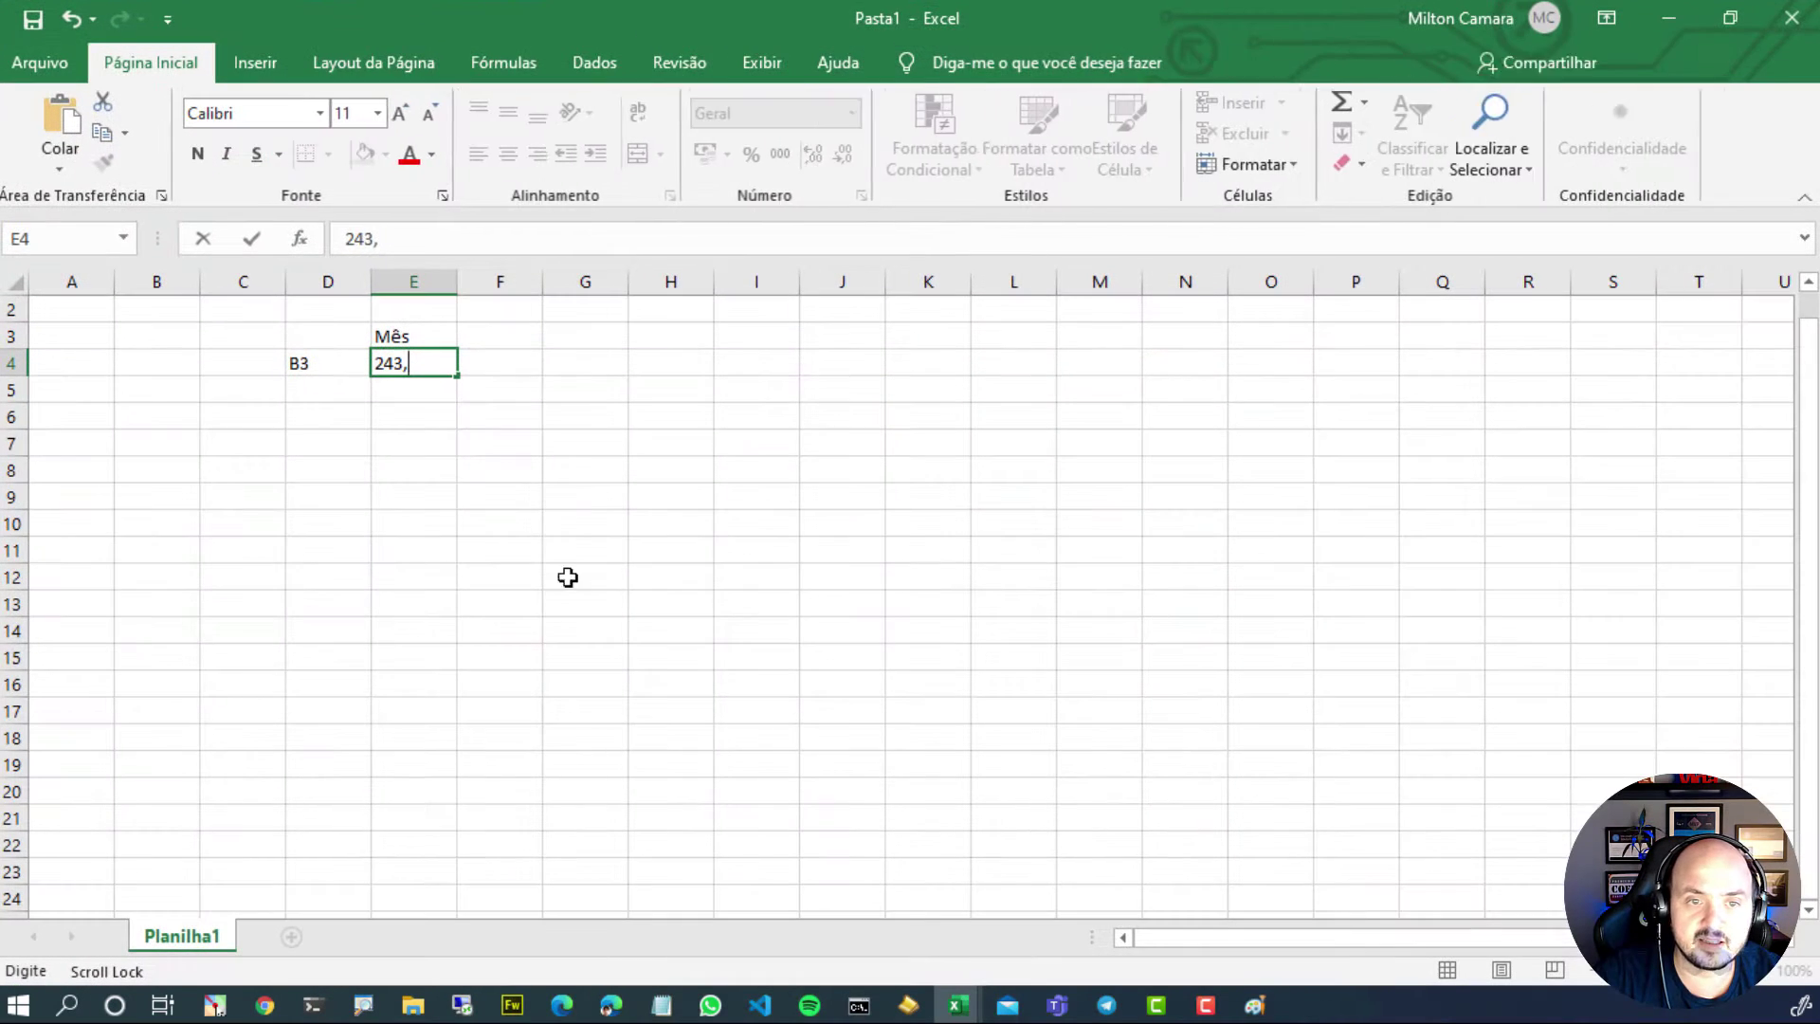
pyautogui.press('BackSpace')
pyautogui.press('BackSpace')
pyautogui.press('BackSpace')
pyautogui.write('39')
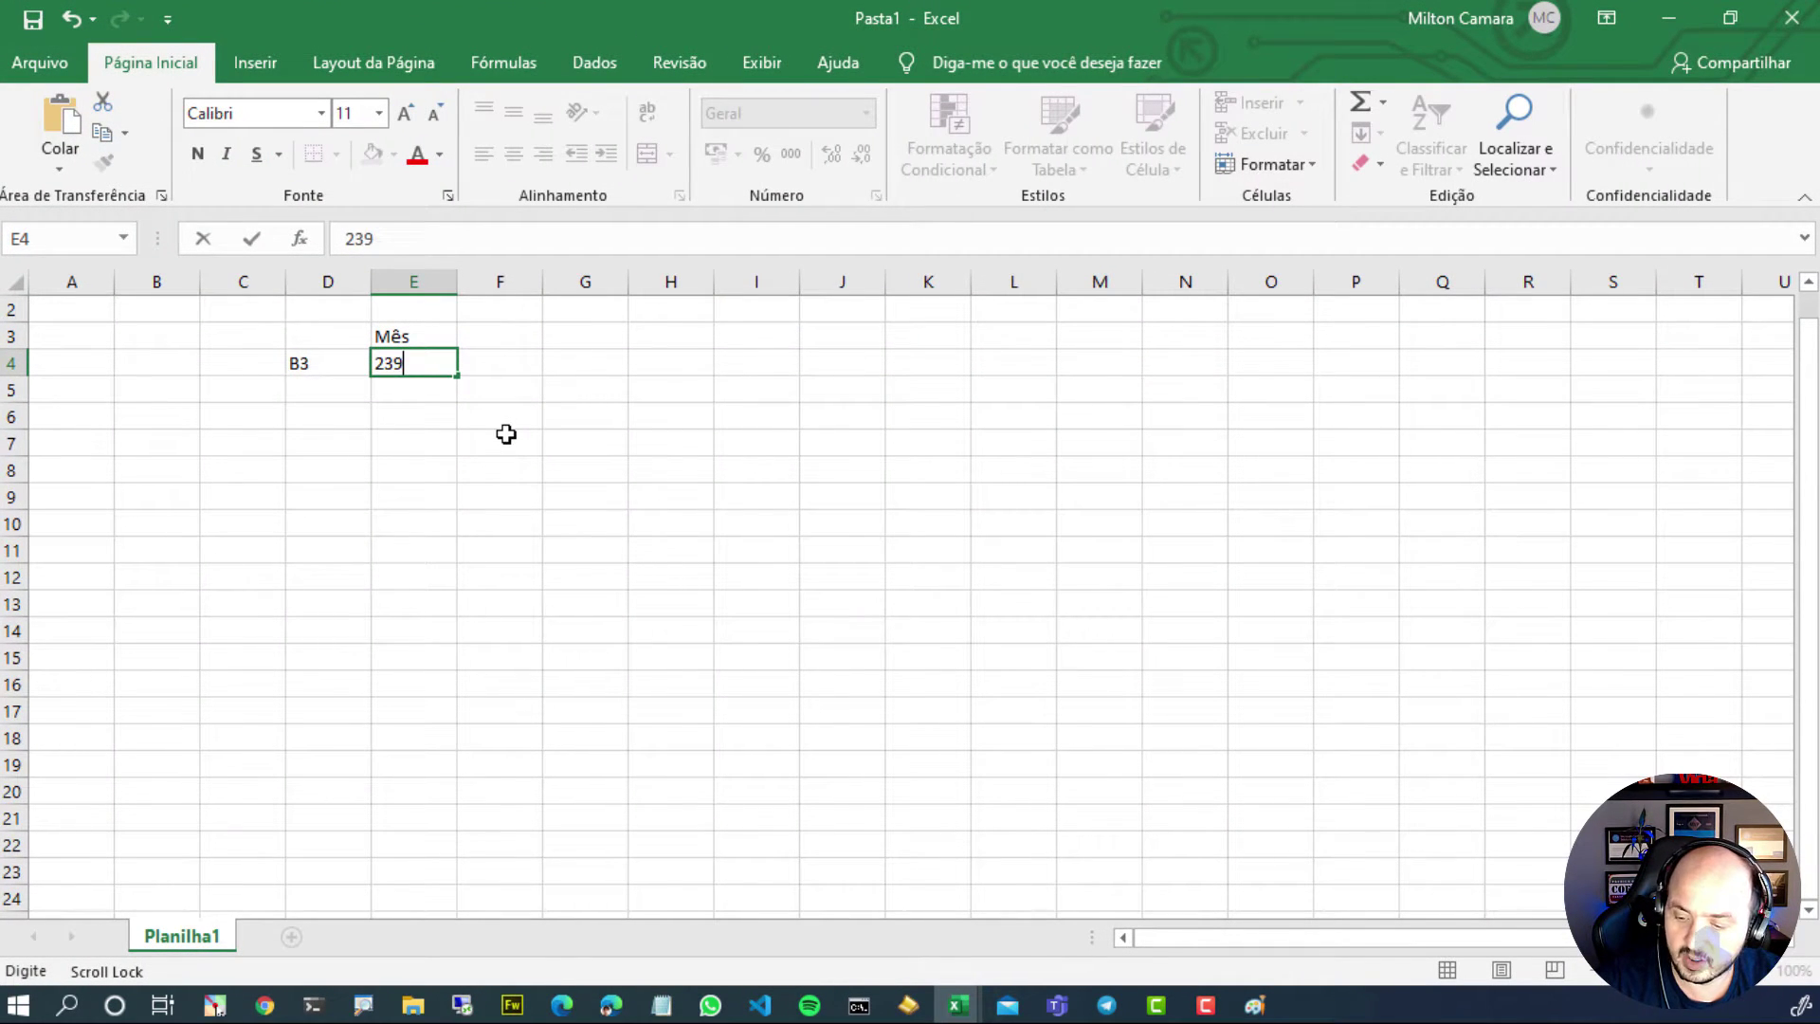
pyautogui.write(',43')
pyautogui.press('Tab')
# Enter the header Dia in cell F3.
pyautogui.click(453, 340)
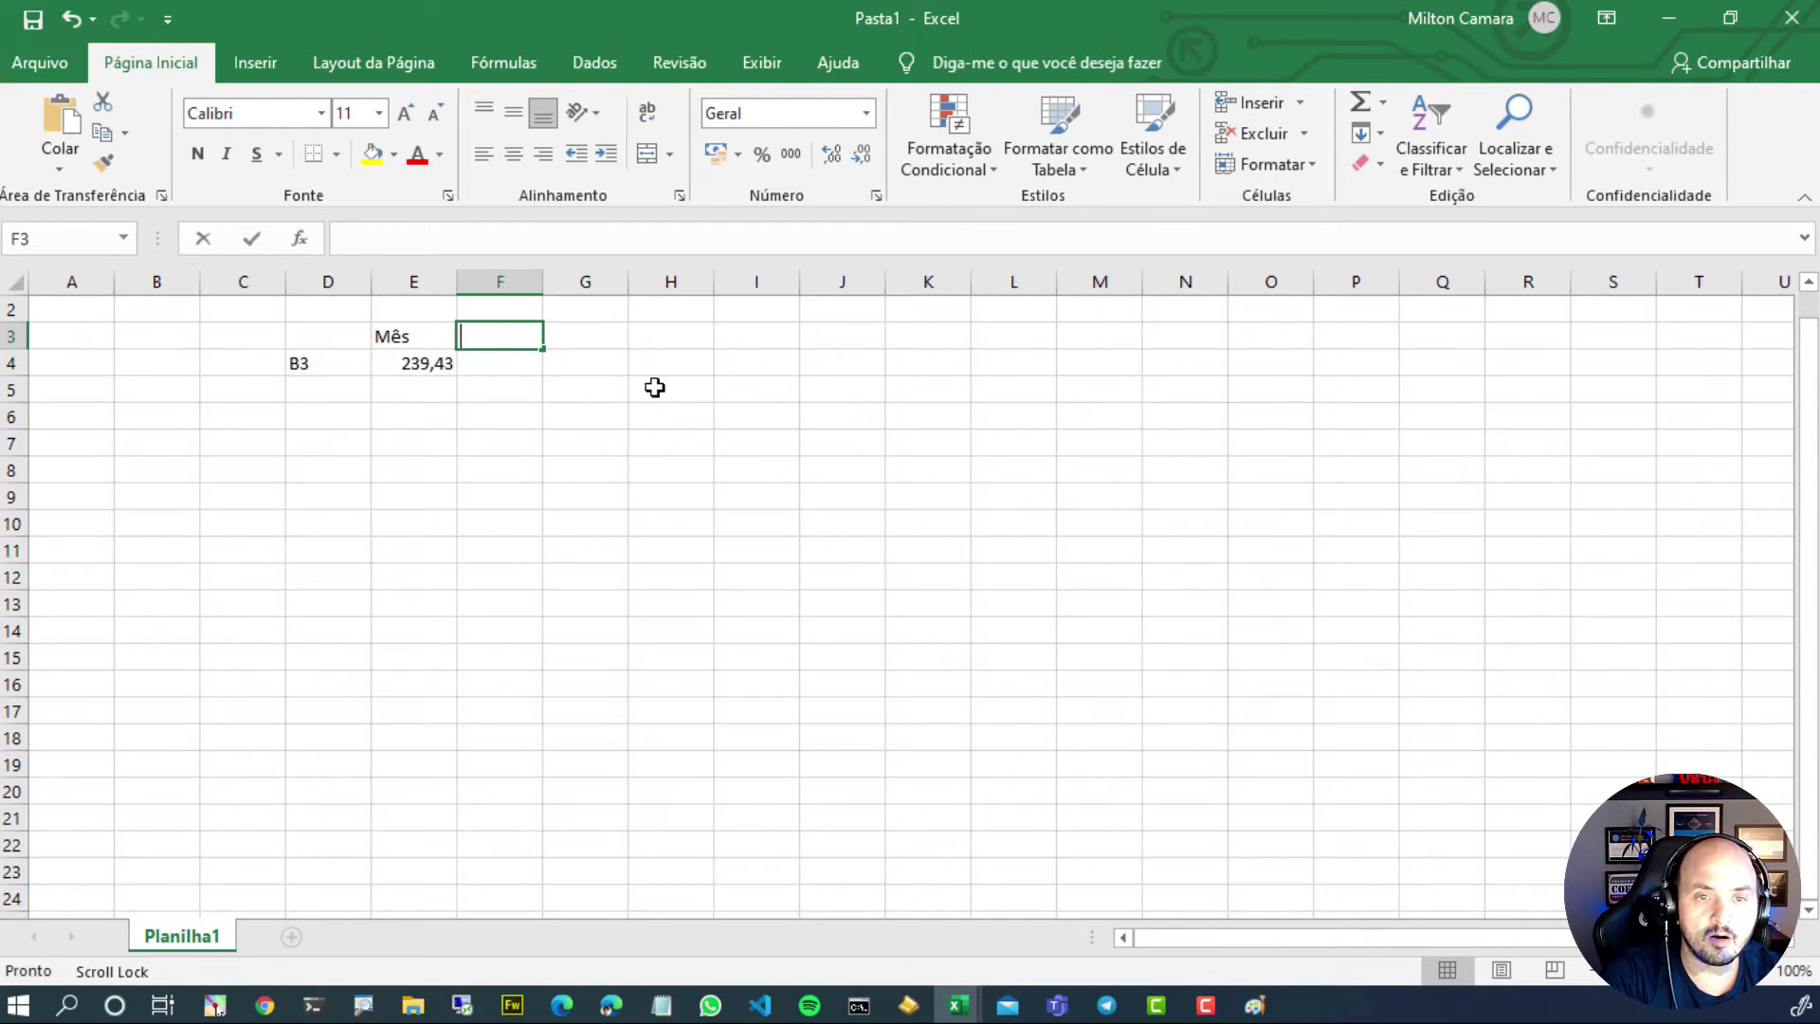
pyautogui.write('Dia')
pyautogui.scroll(-1, 654, 387)
pyautogui.press('Return')
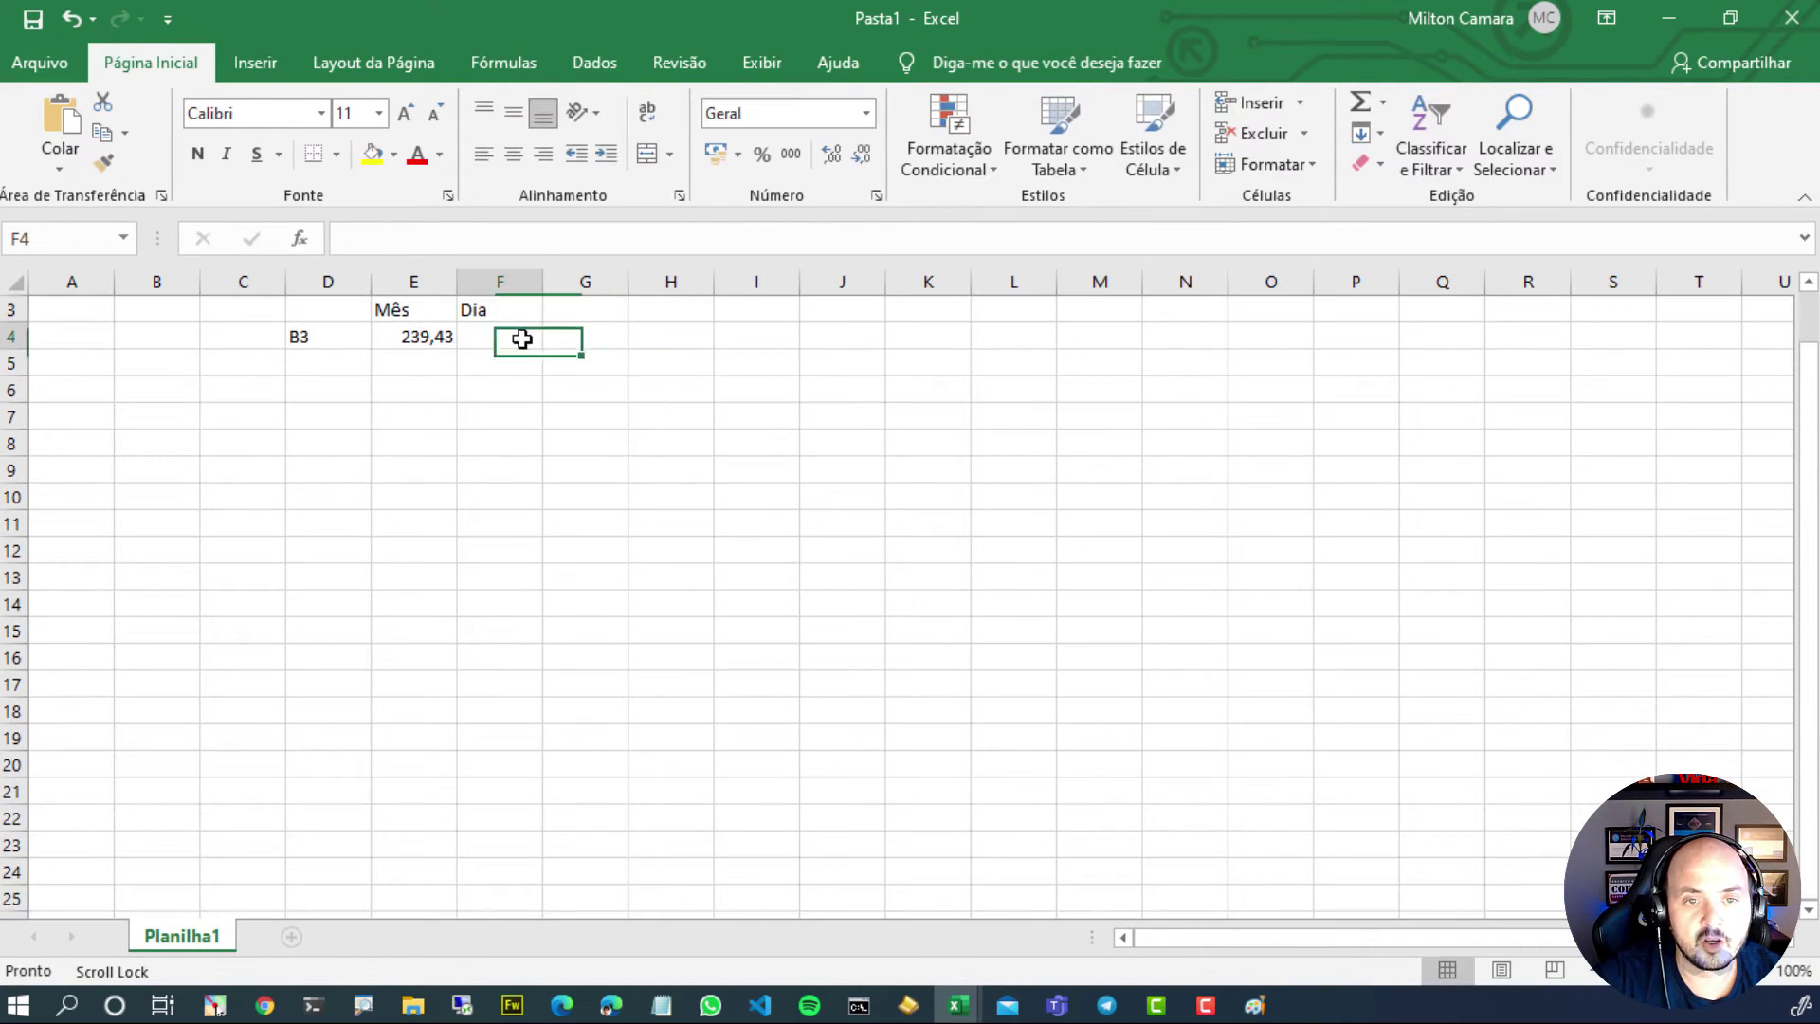
# Calculate the daily cost in cell F4 with the formula =E4/30.
pyautogui.scroll(2, 530, 360)
pyautogui.click(403, 236)
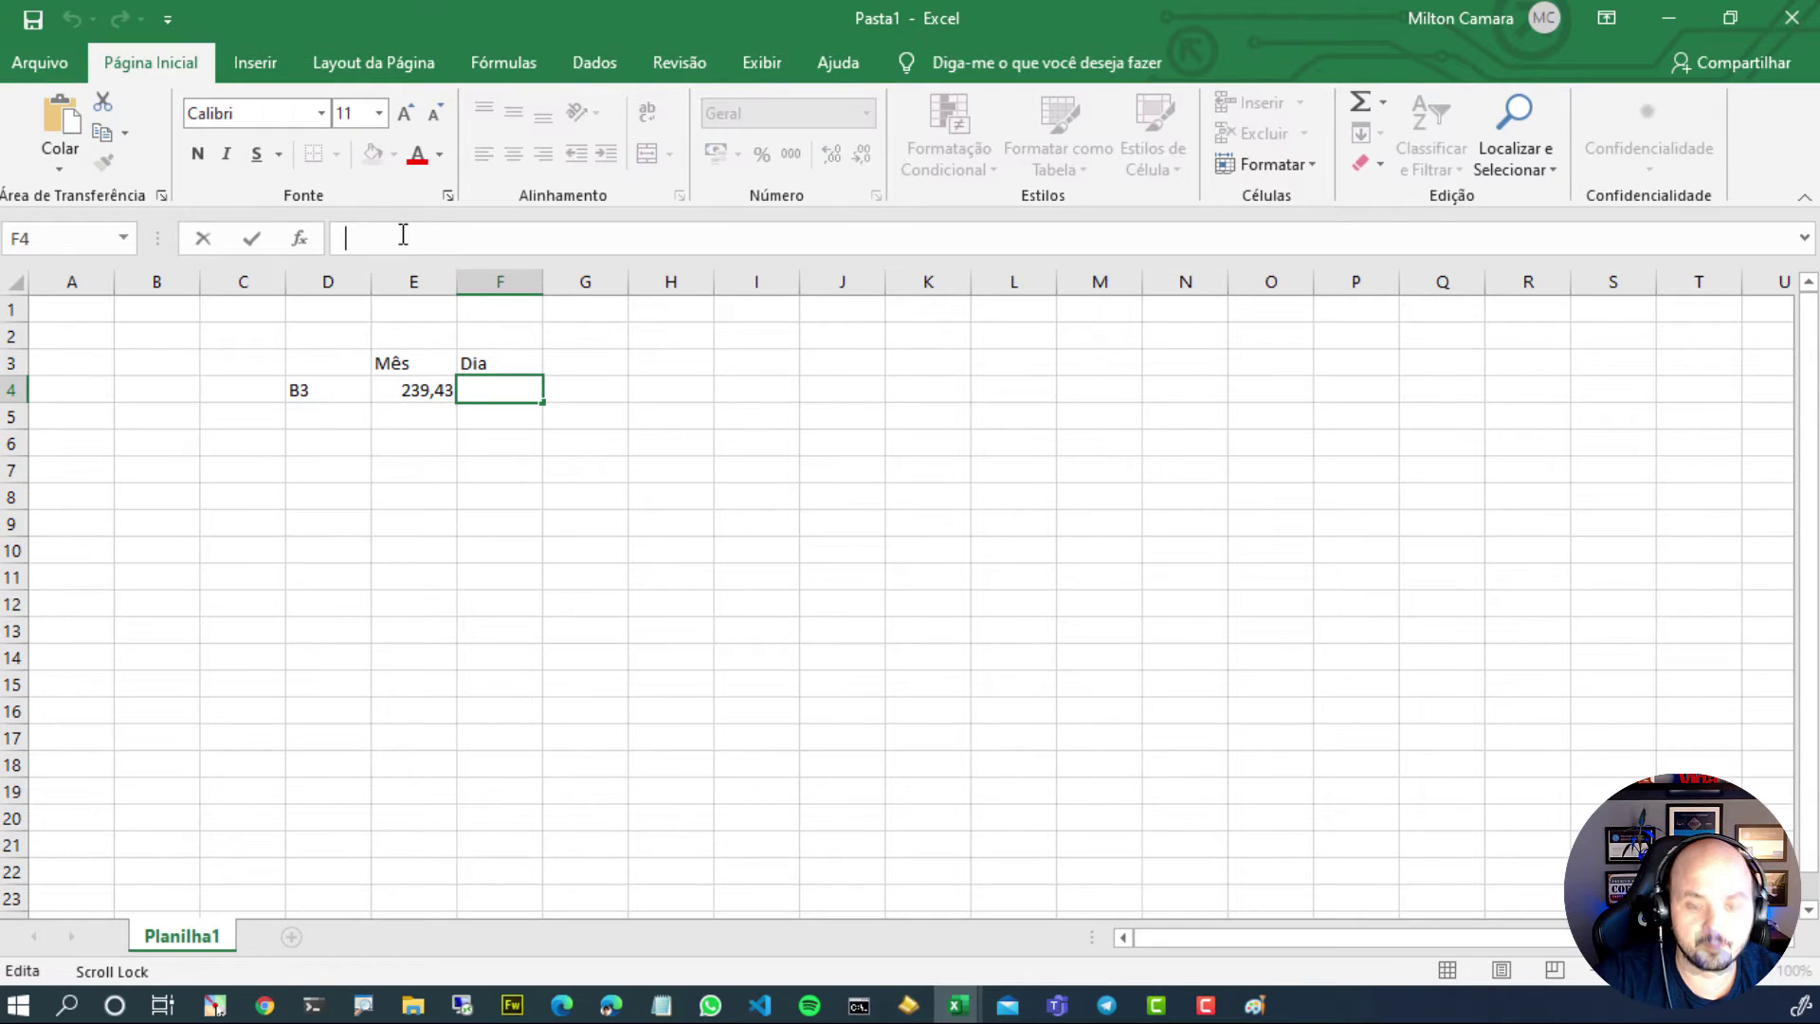
pyautogui.write('=')
pyautogui.click(389, 393)
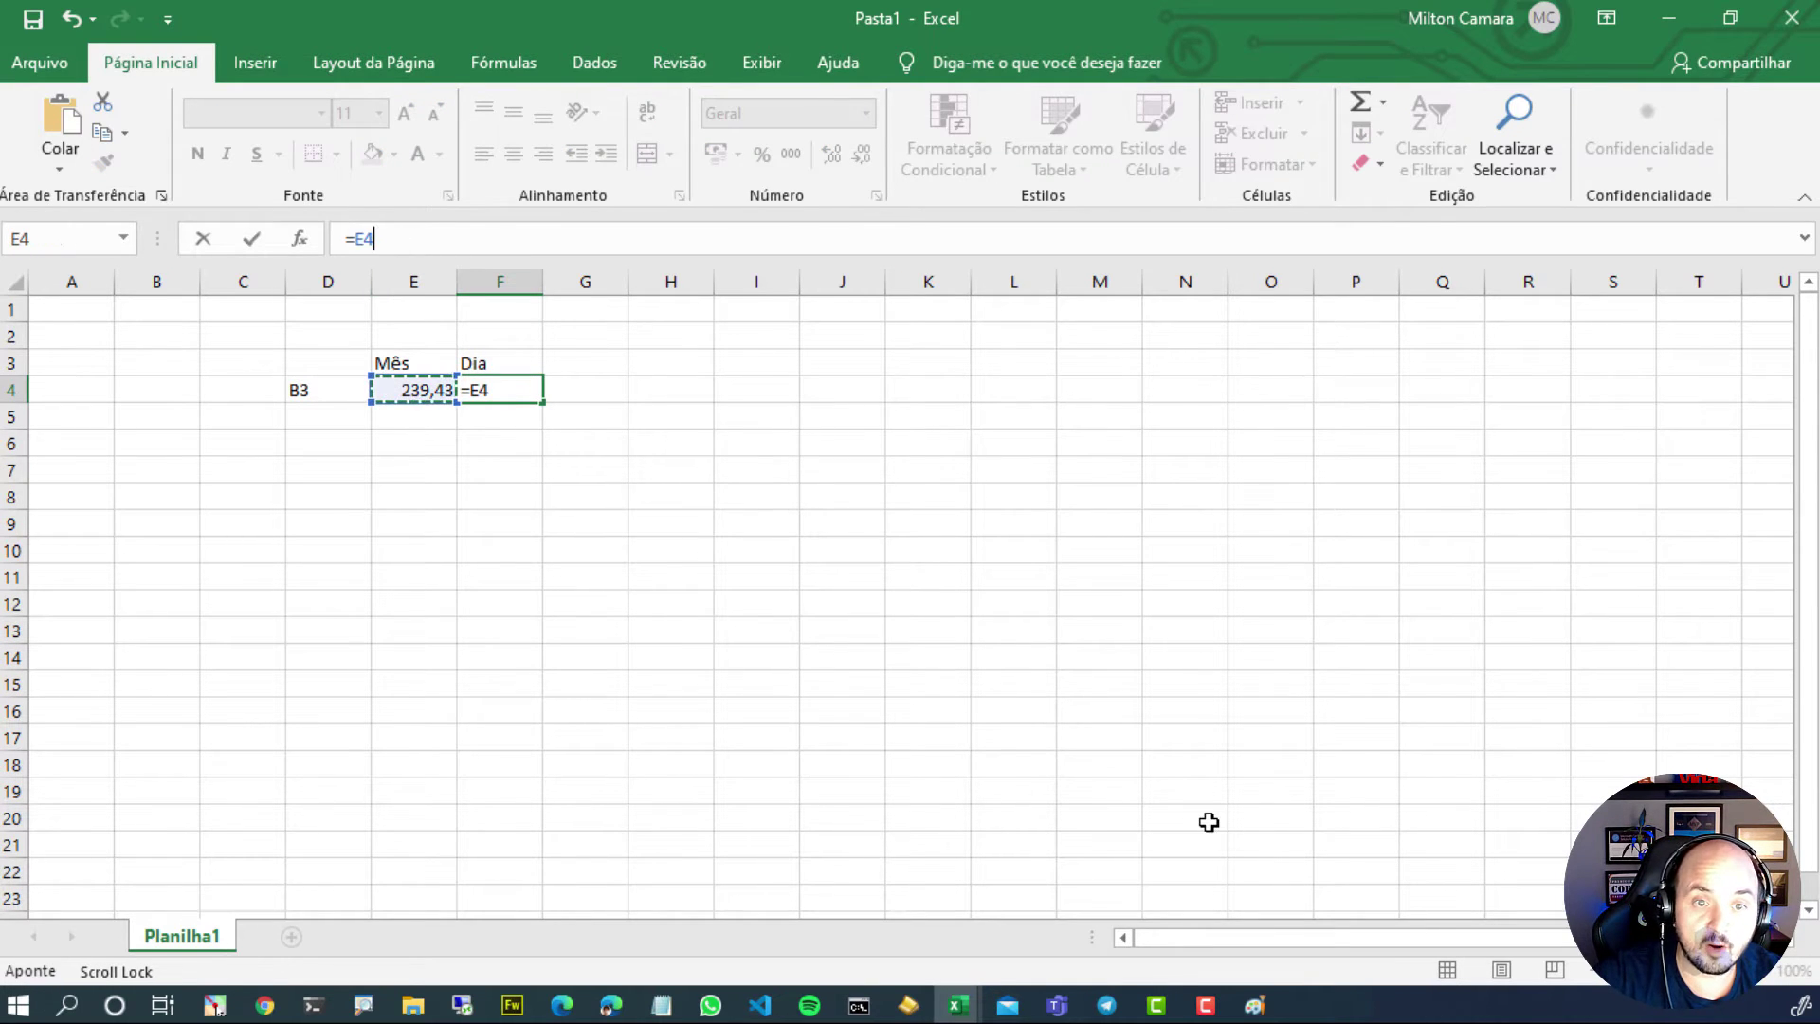
pyautogui.write('/30')
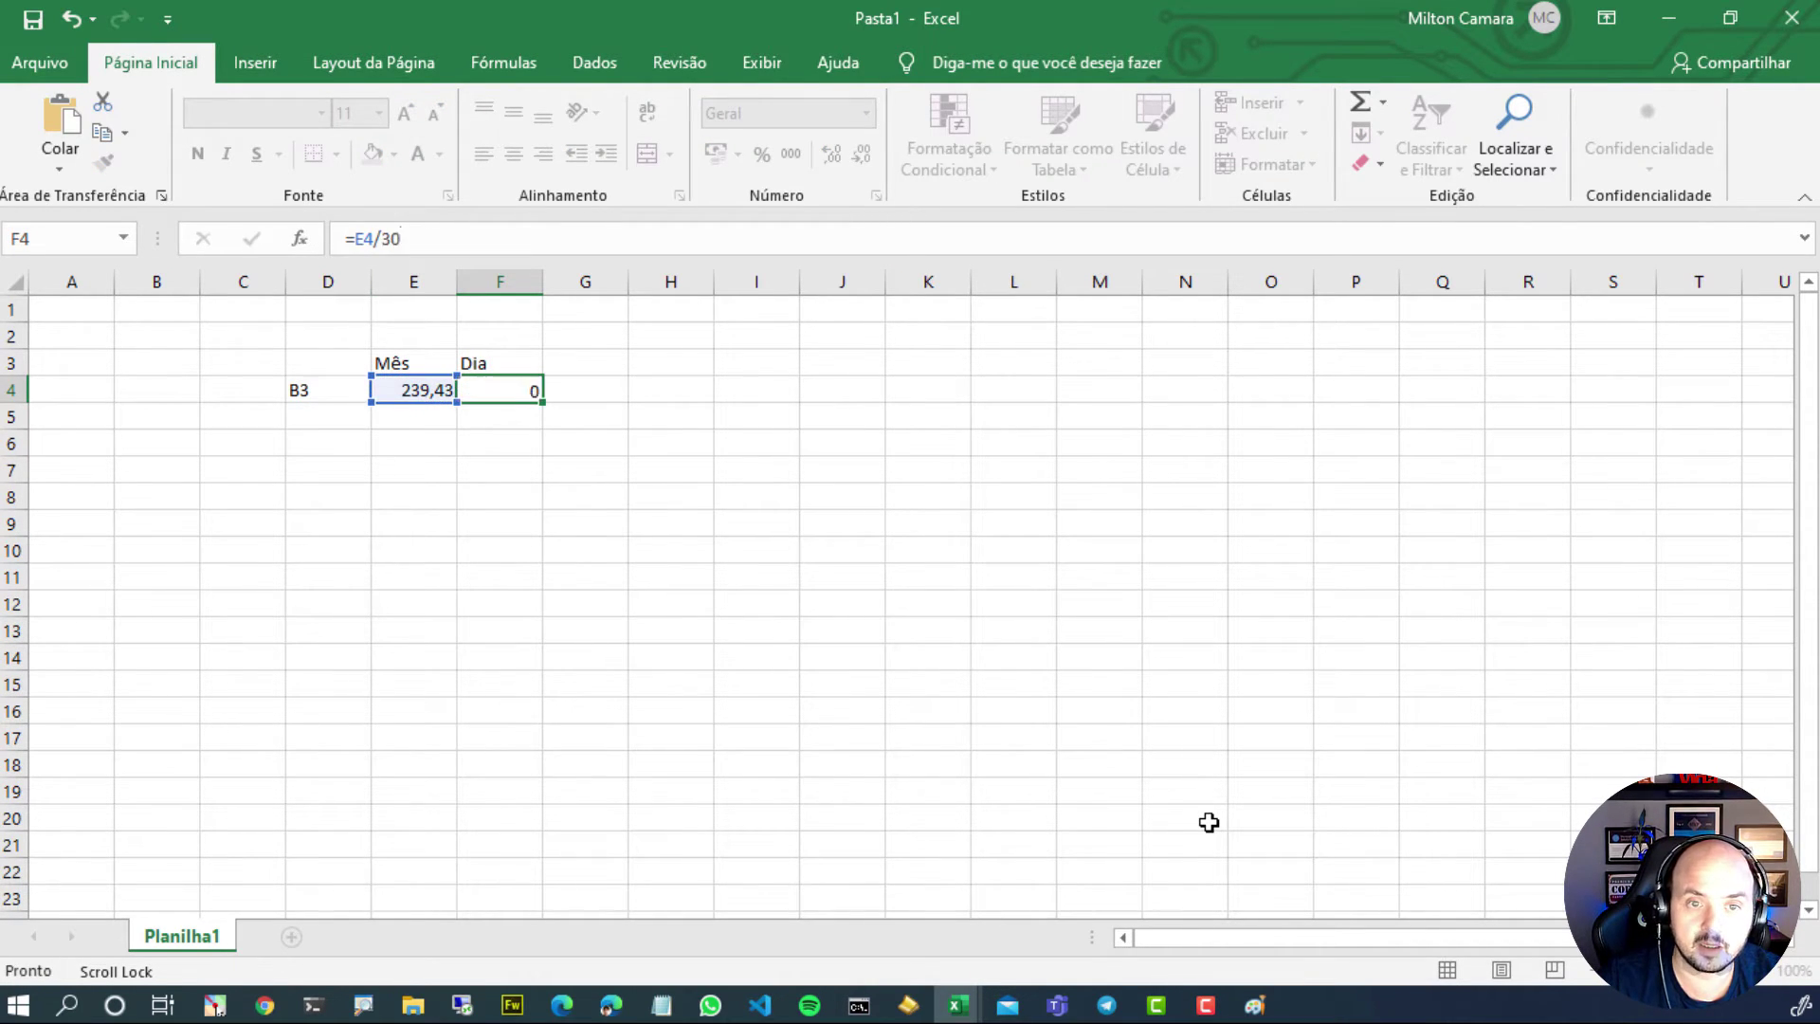
pyautogui.press('Return')
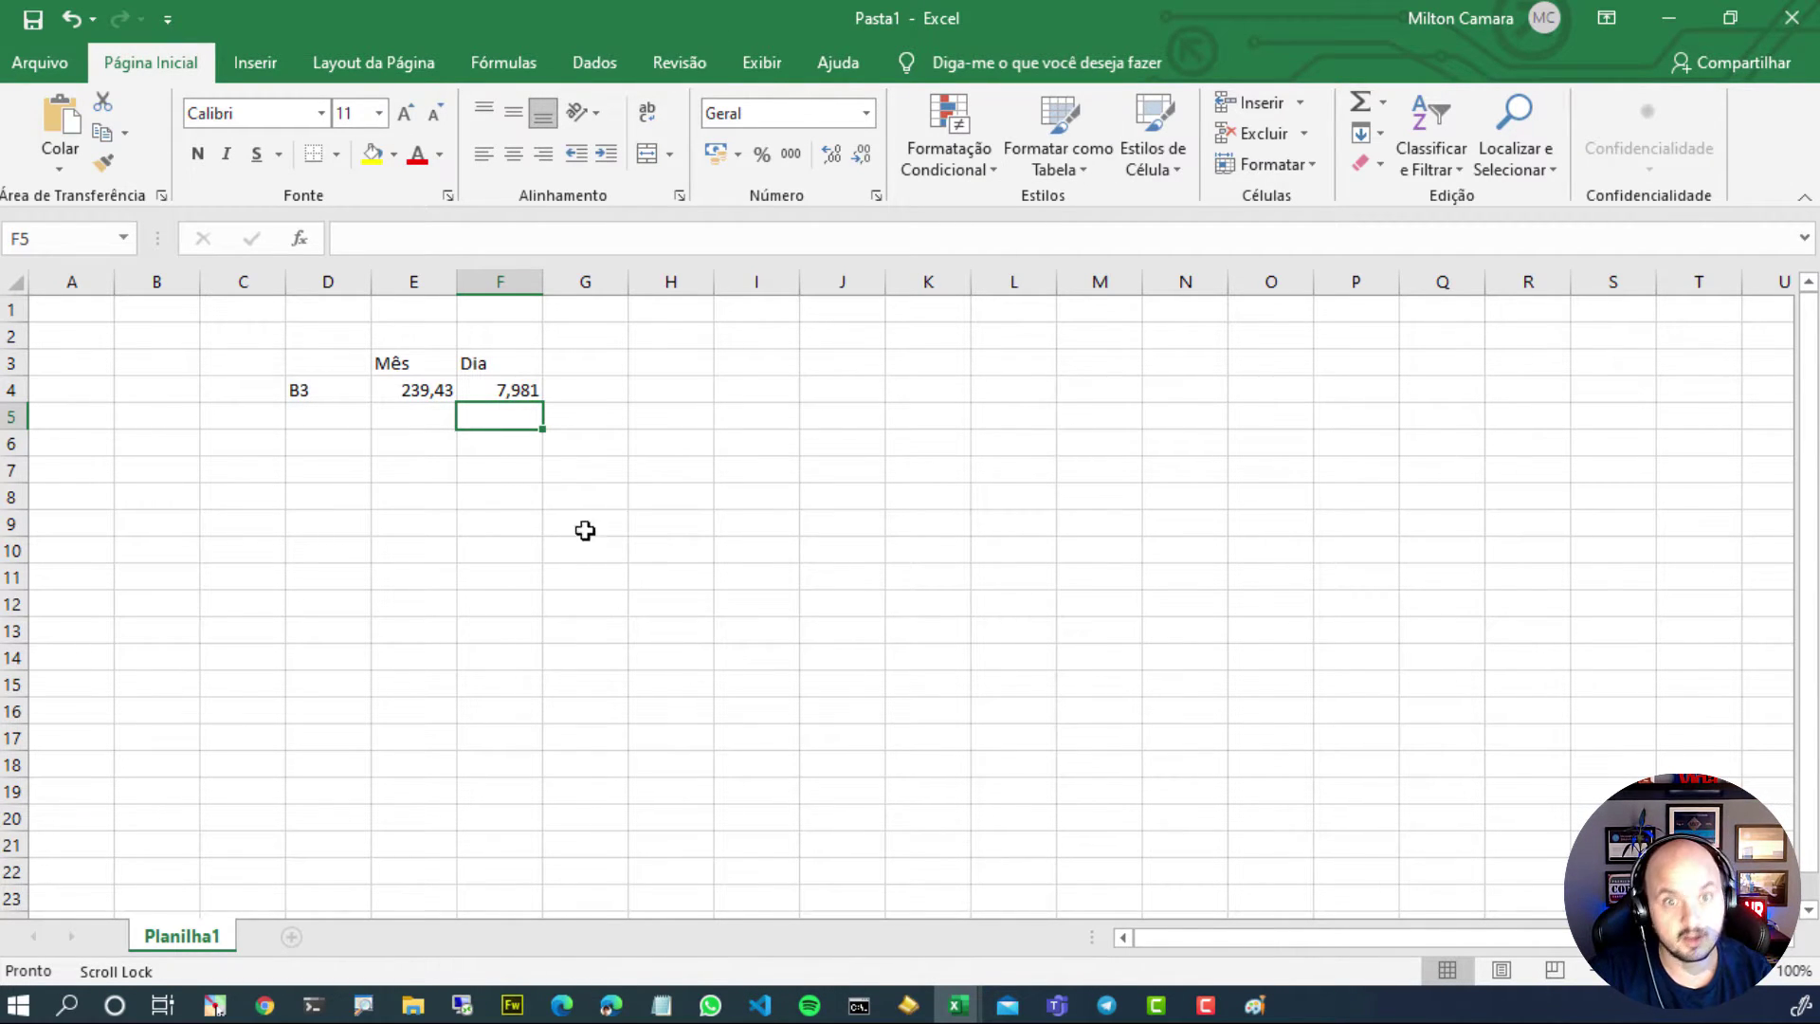
# Enter the header Hora in cell G3.
pyautogui.click(585, 362)
pyautogui.write('Hora')
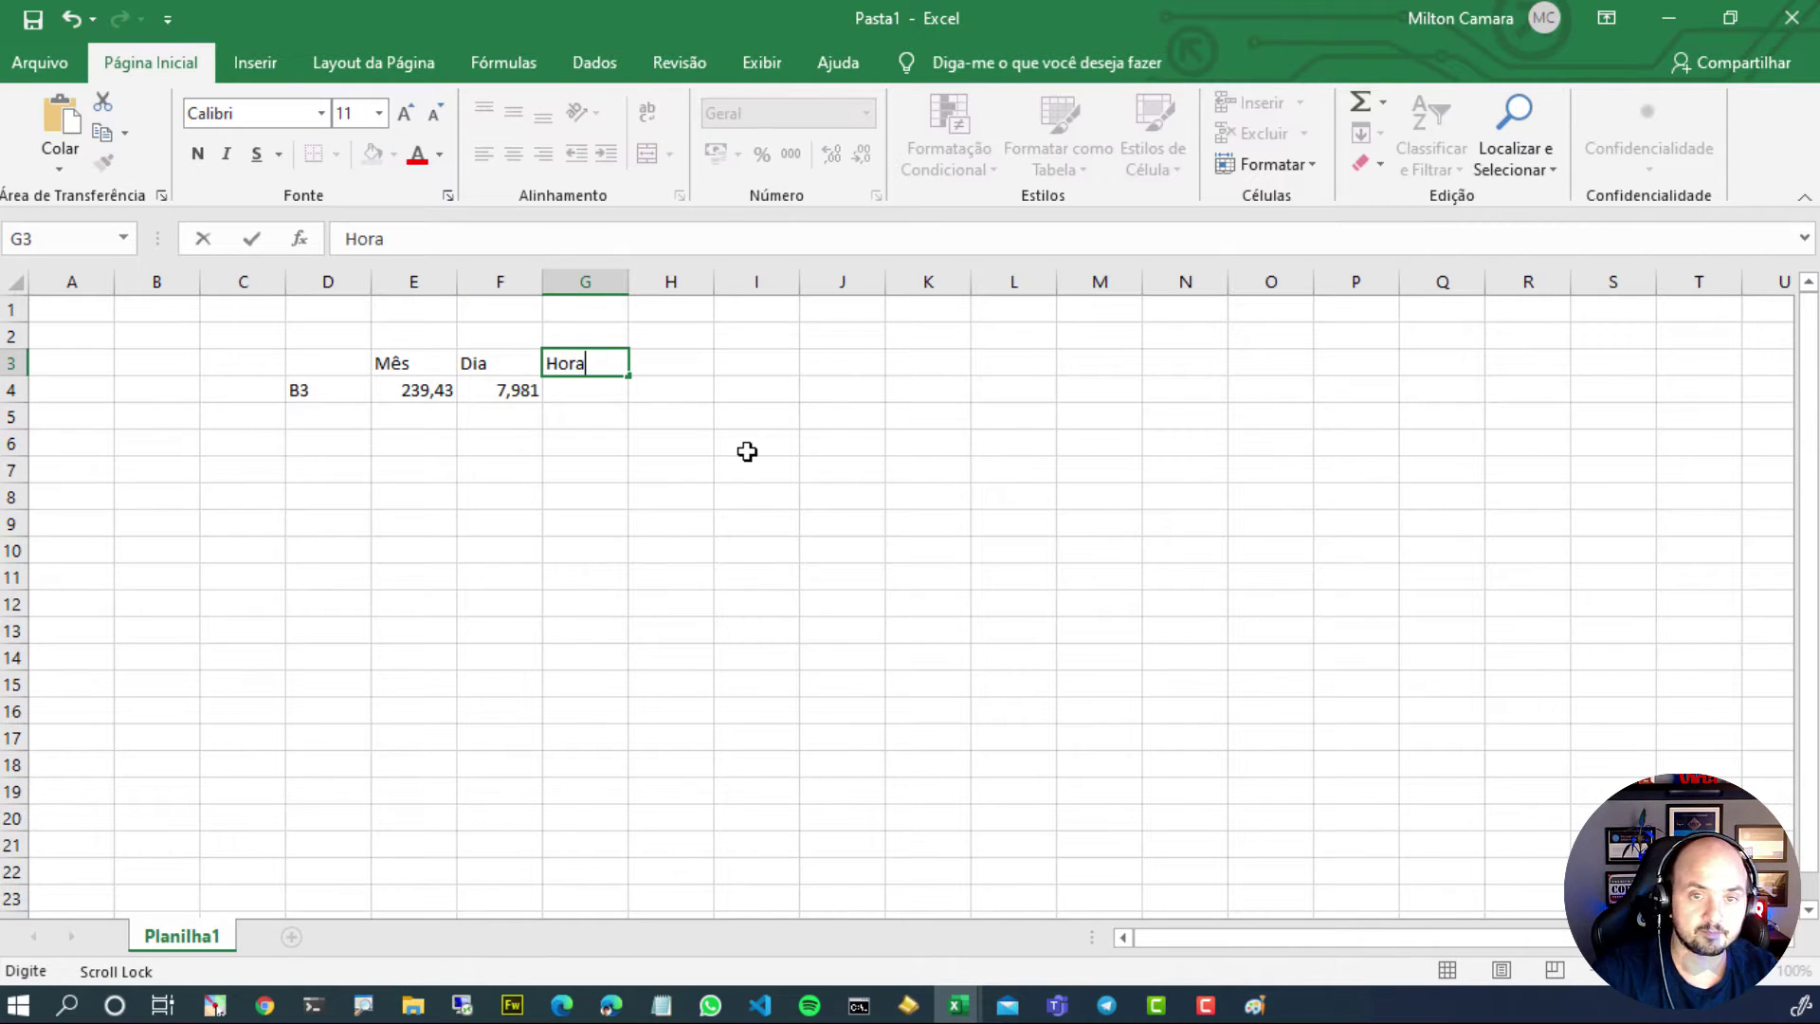
pyautogui.scroll(-1, 746, 451)
# Calculate the hourly cost in cell G4 with the formula =F4/12.
pyautogui.click(608, 371)
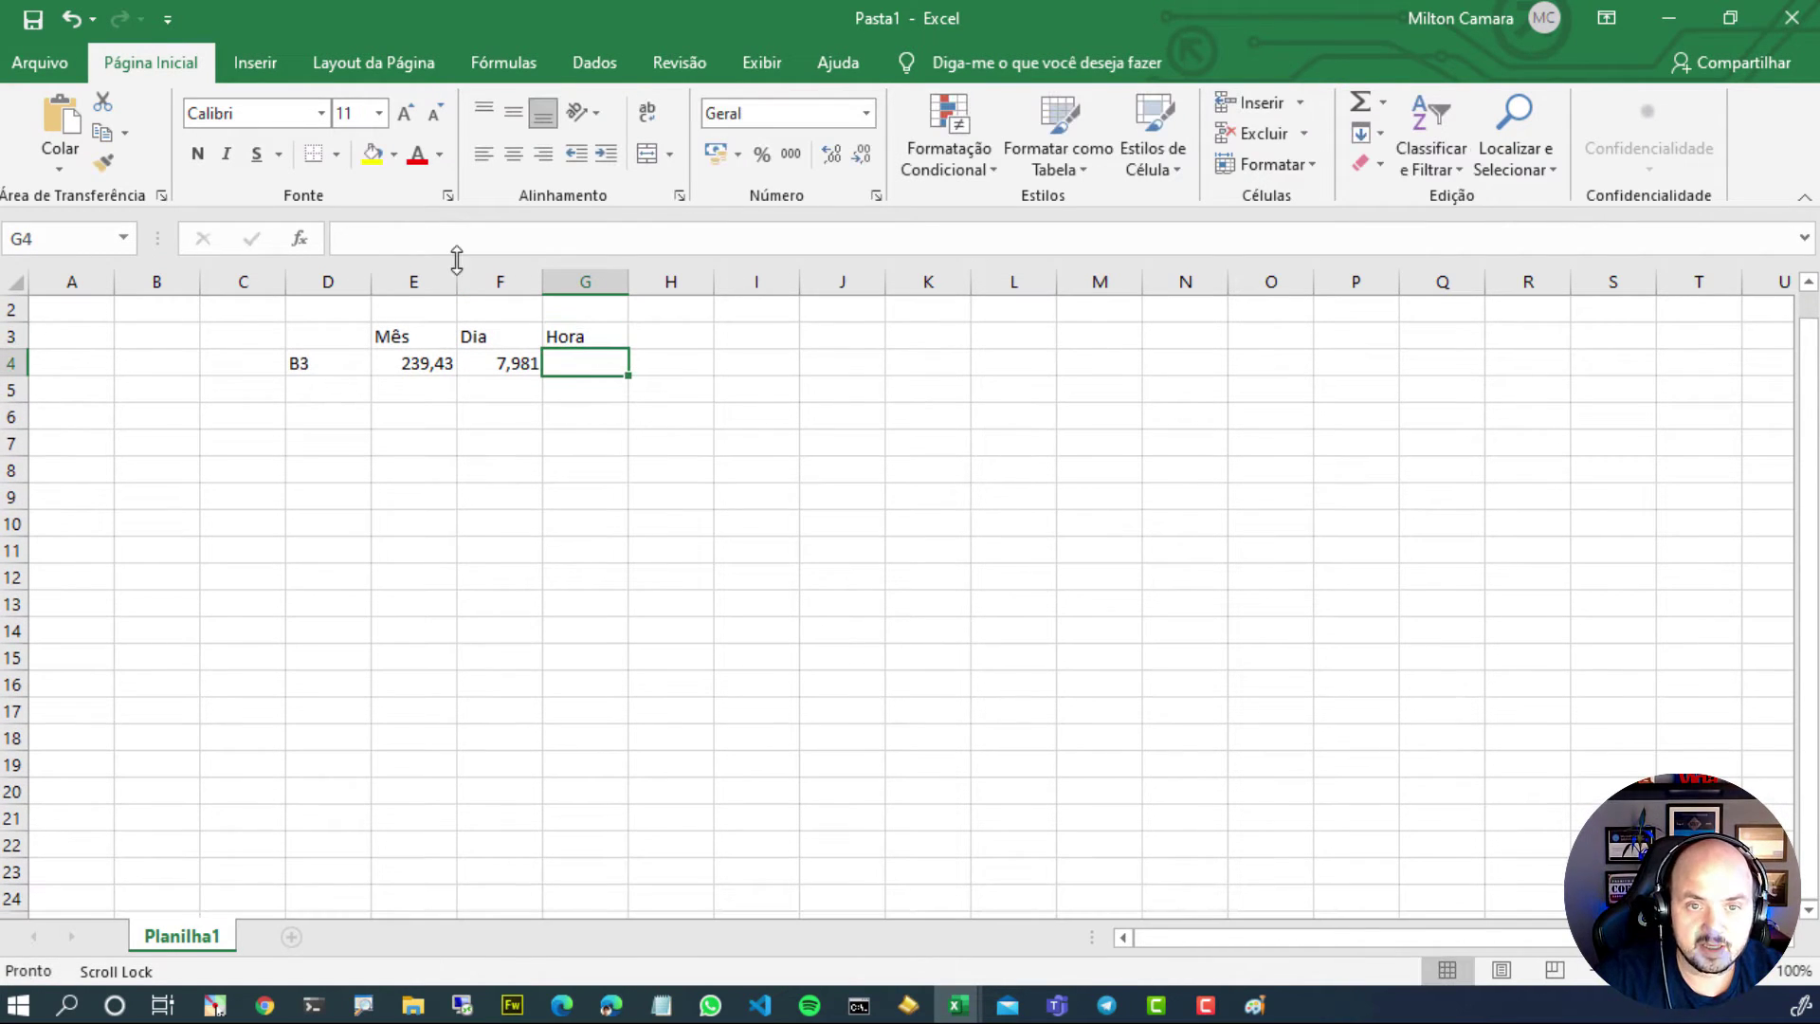
pyautogui.click(537, 240)
pyautogui.write('=')
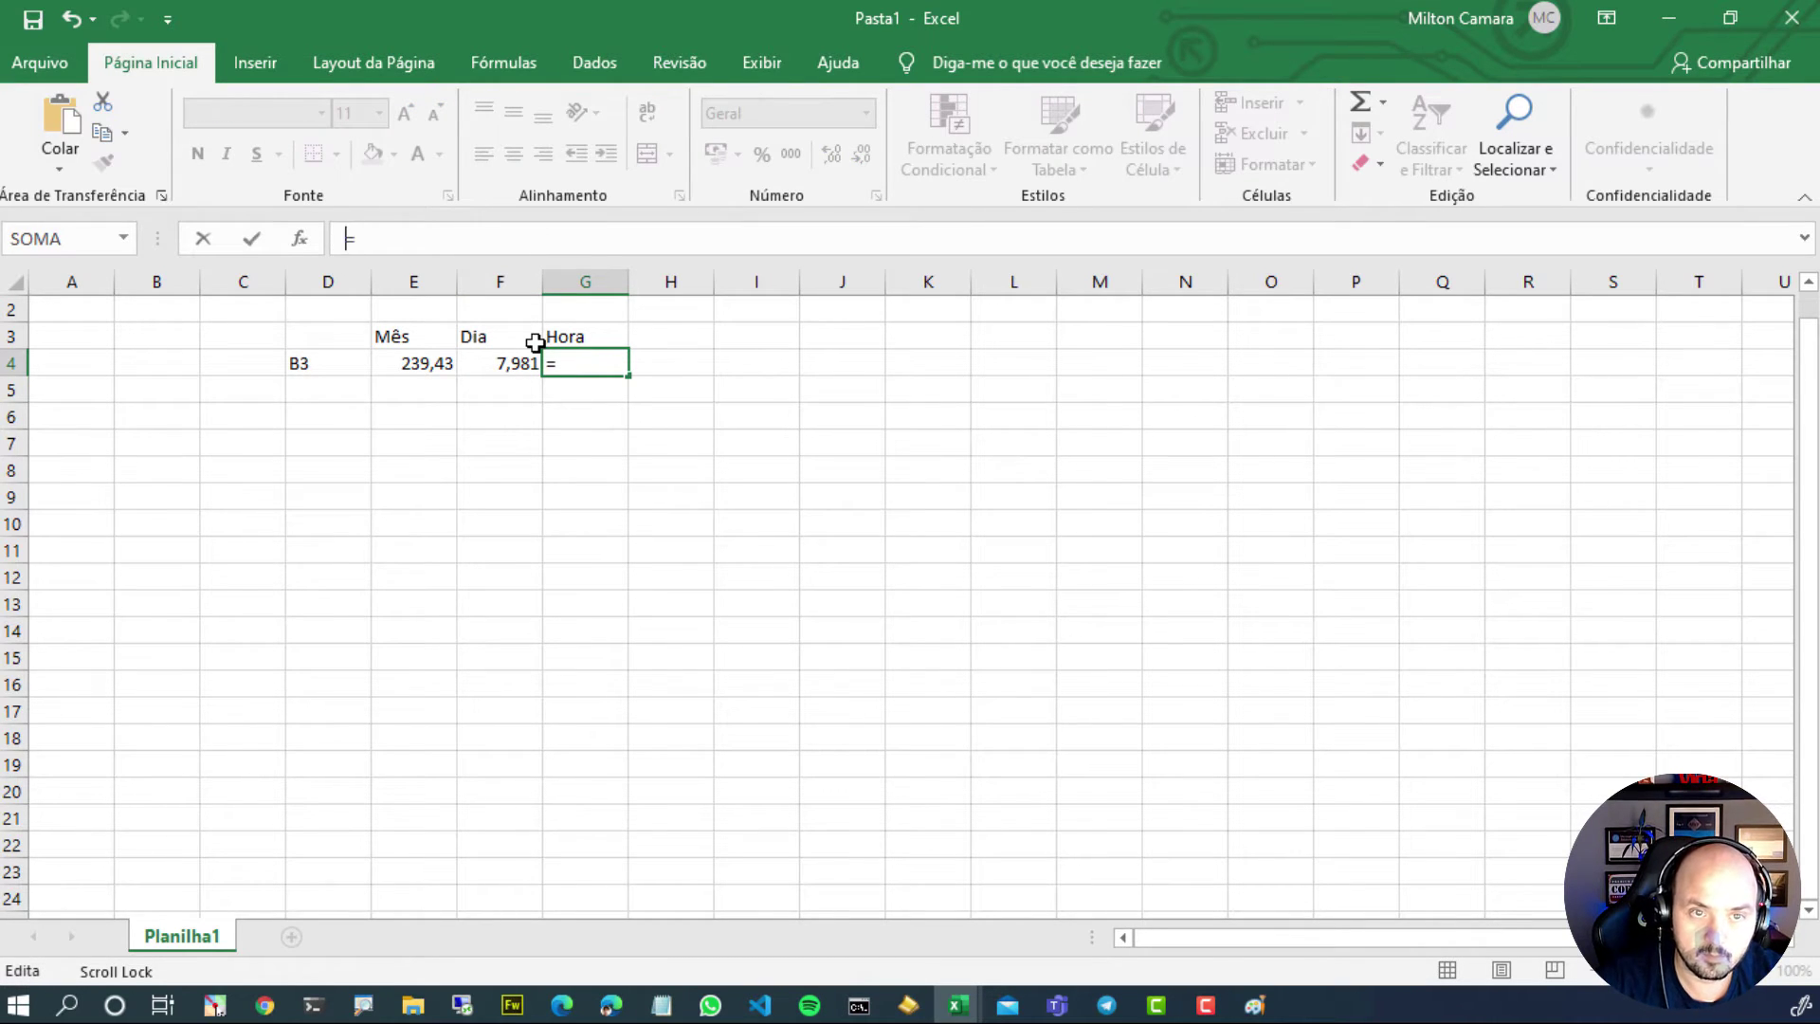
pyautogui.click(503, 363)
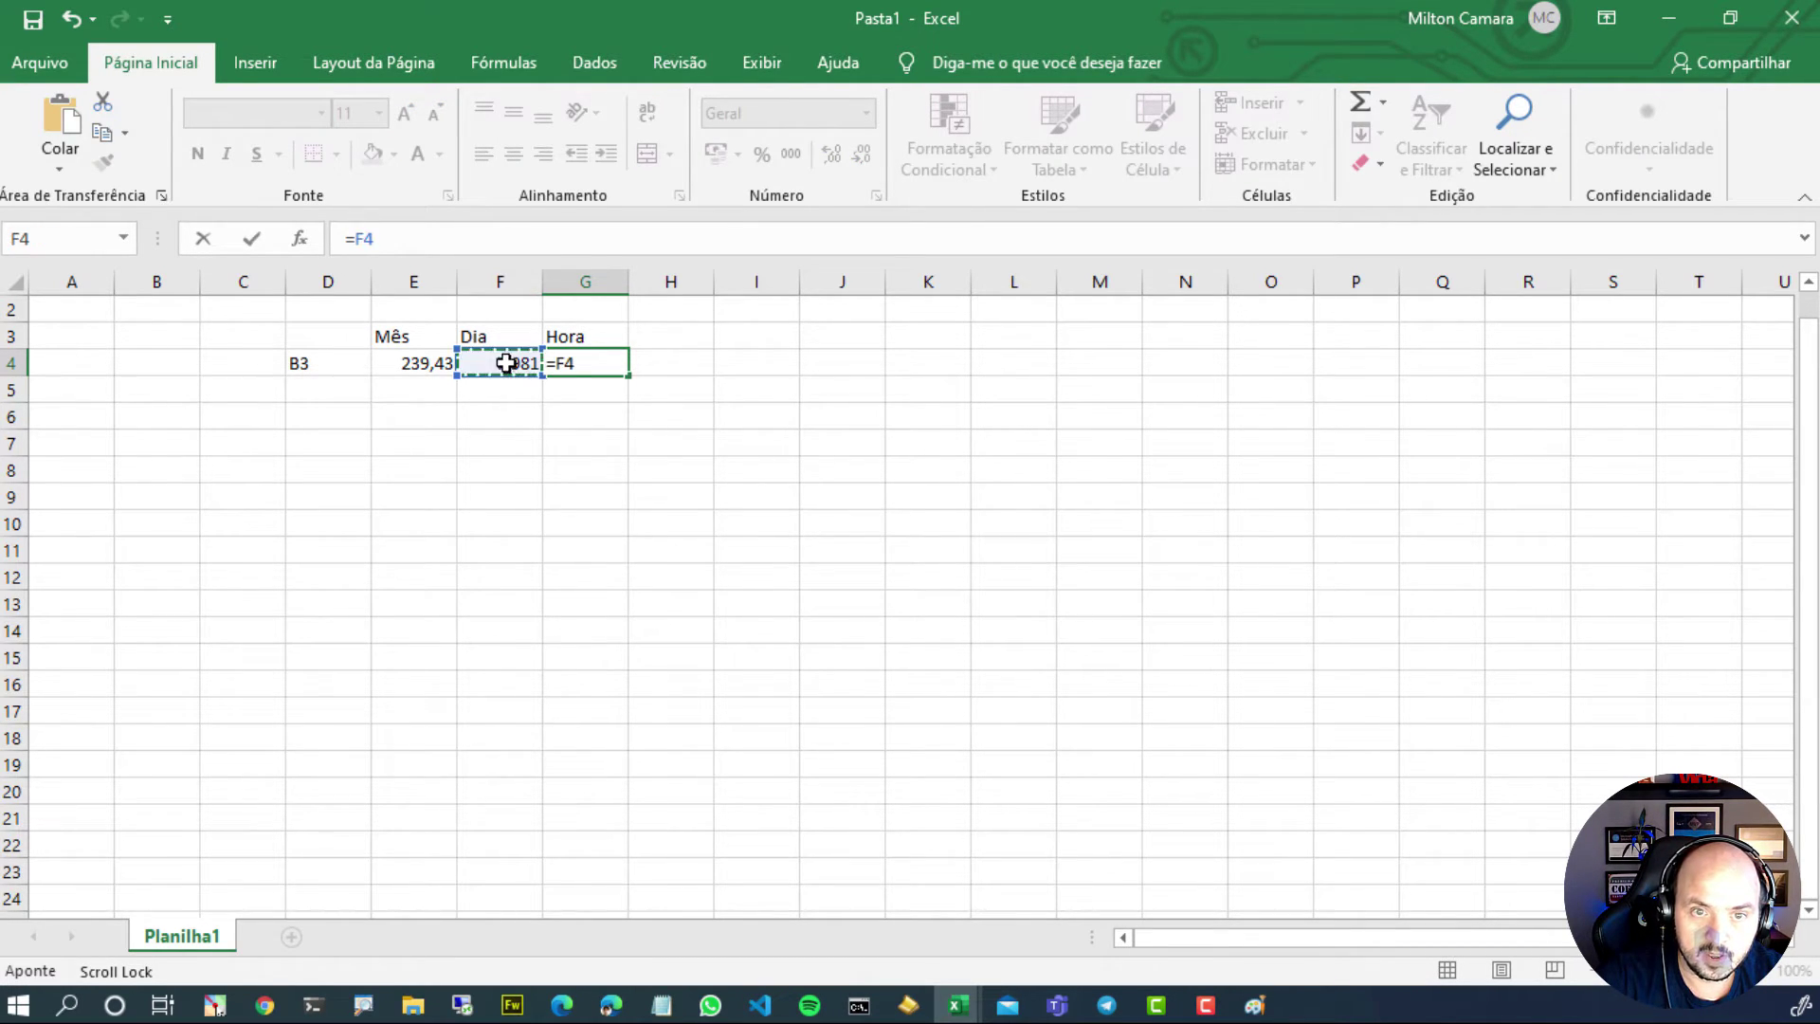
pyautogui.write('/12')
pyautogui.press('Return')
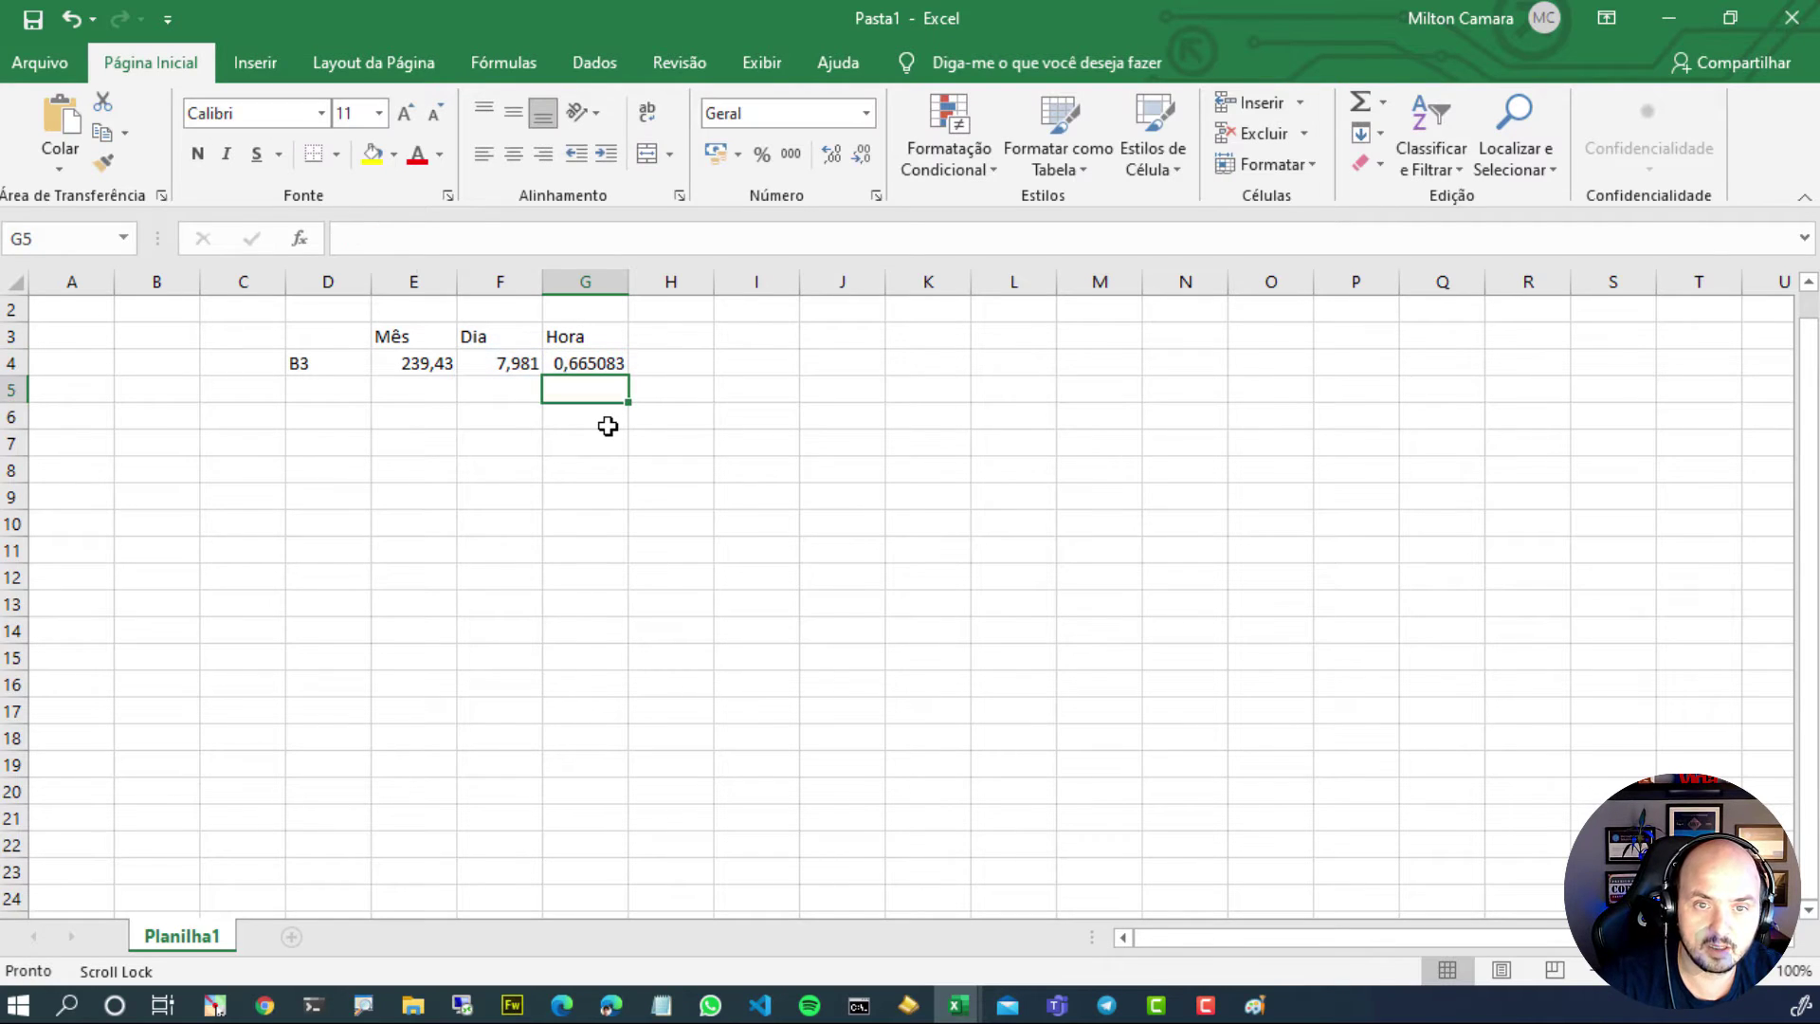
# Change the divisor of the hourly cost formula in G4 to 24, making it =F4/24.
pyautogui.click(590, 363)
pyautogui.click(482, 238)
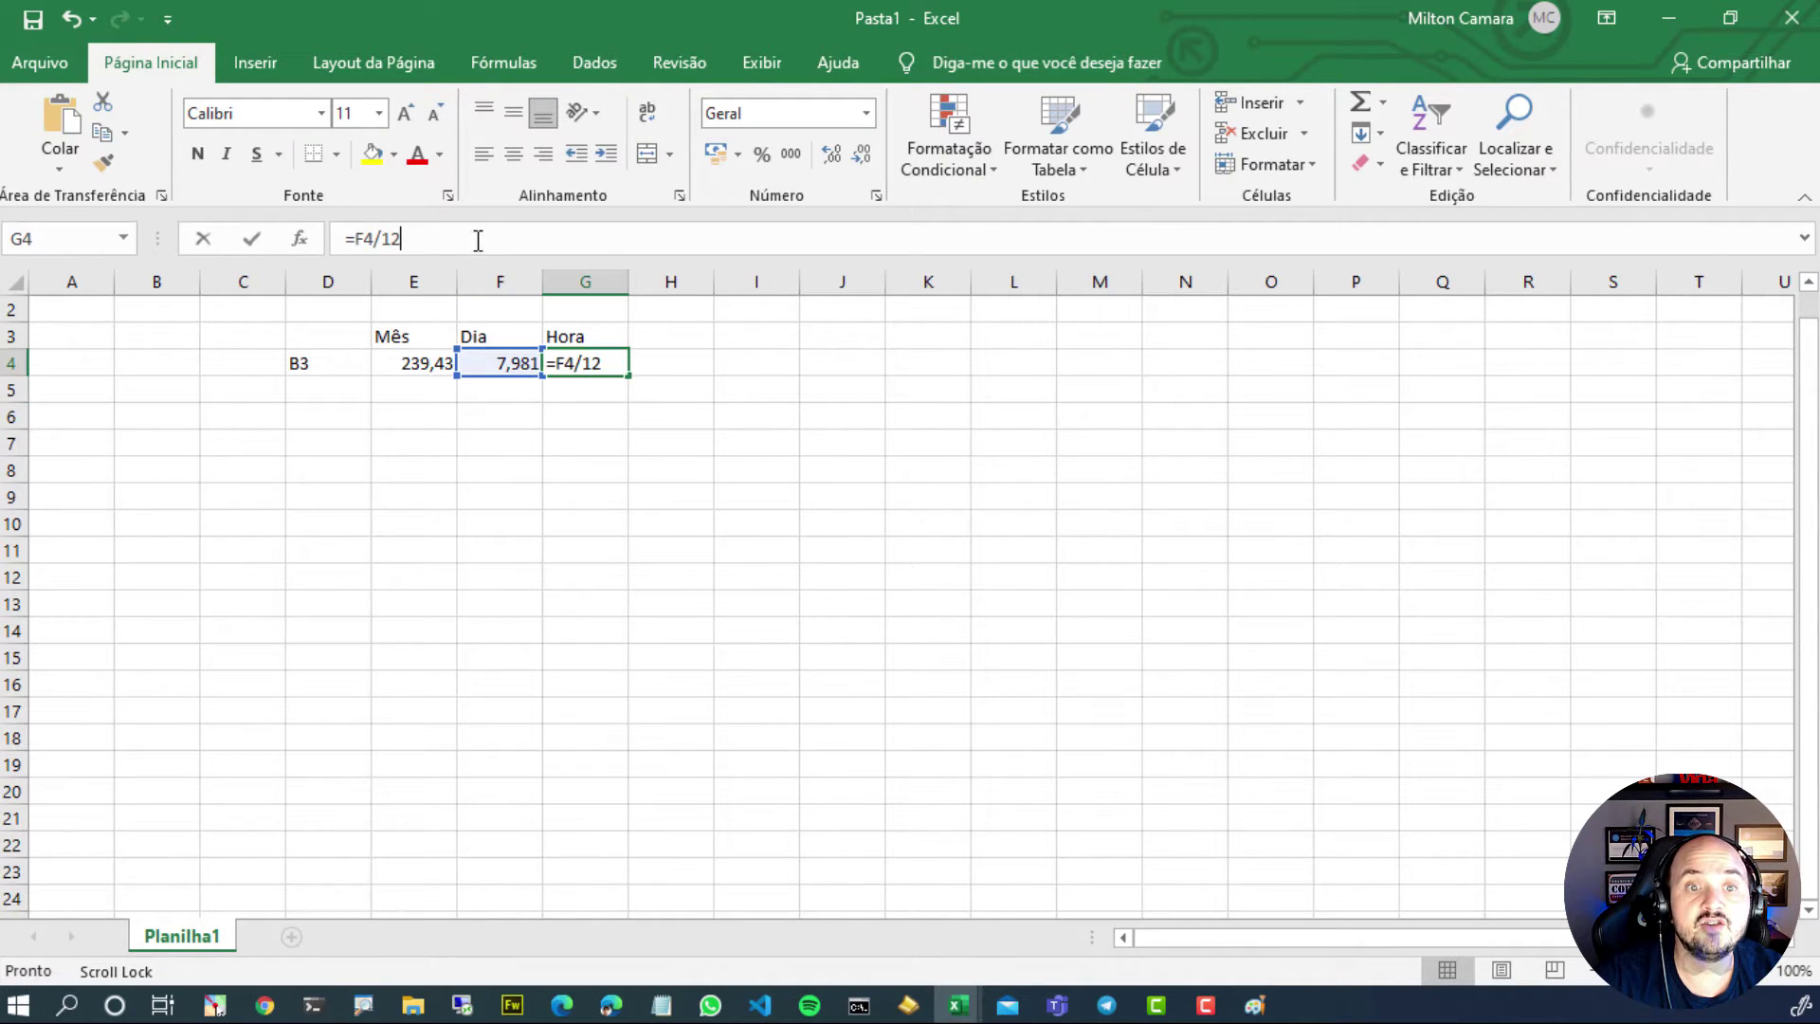
pyautogui.press('BackSpace')
pyautogui.press('BackSpace')
pyautogui.write('24')
pyautogui.press('Return')
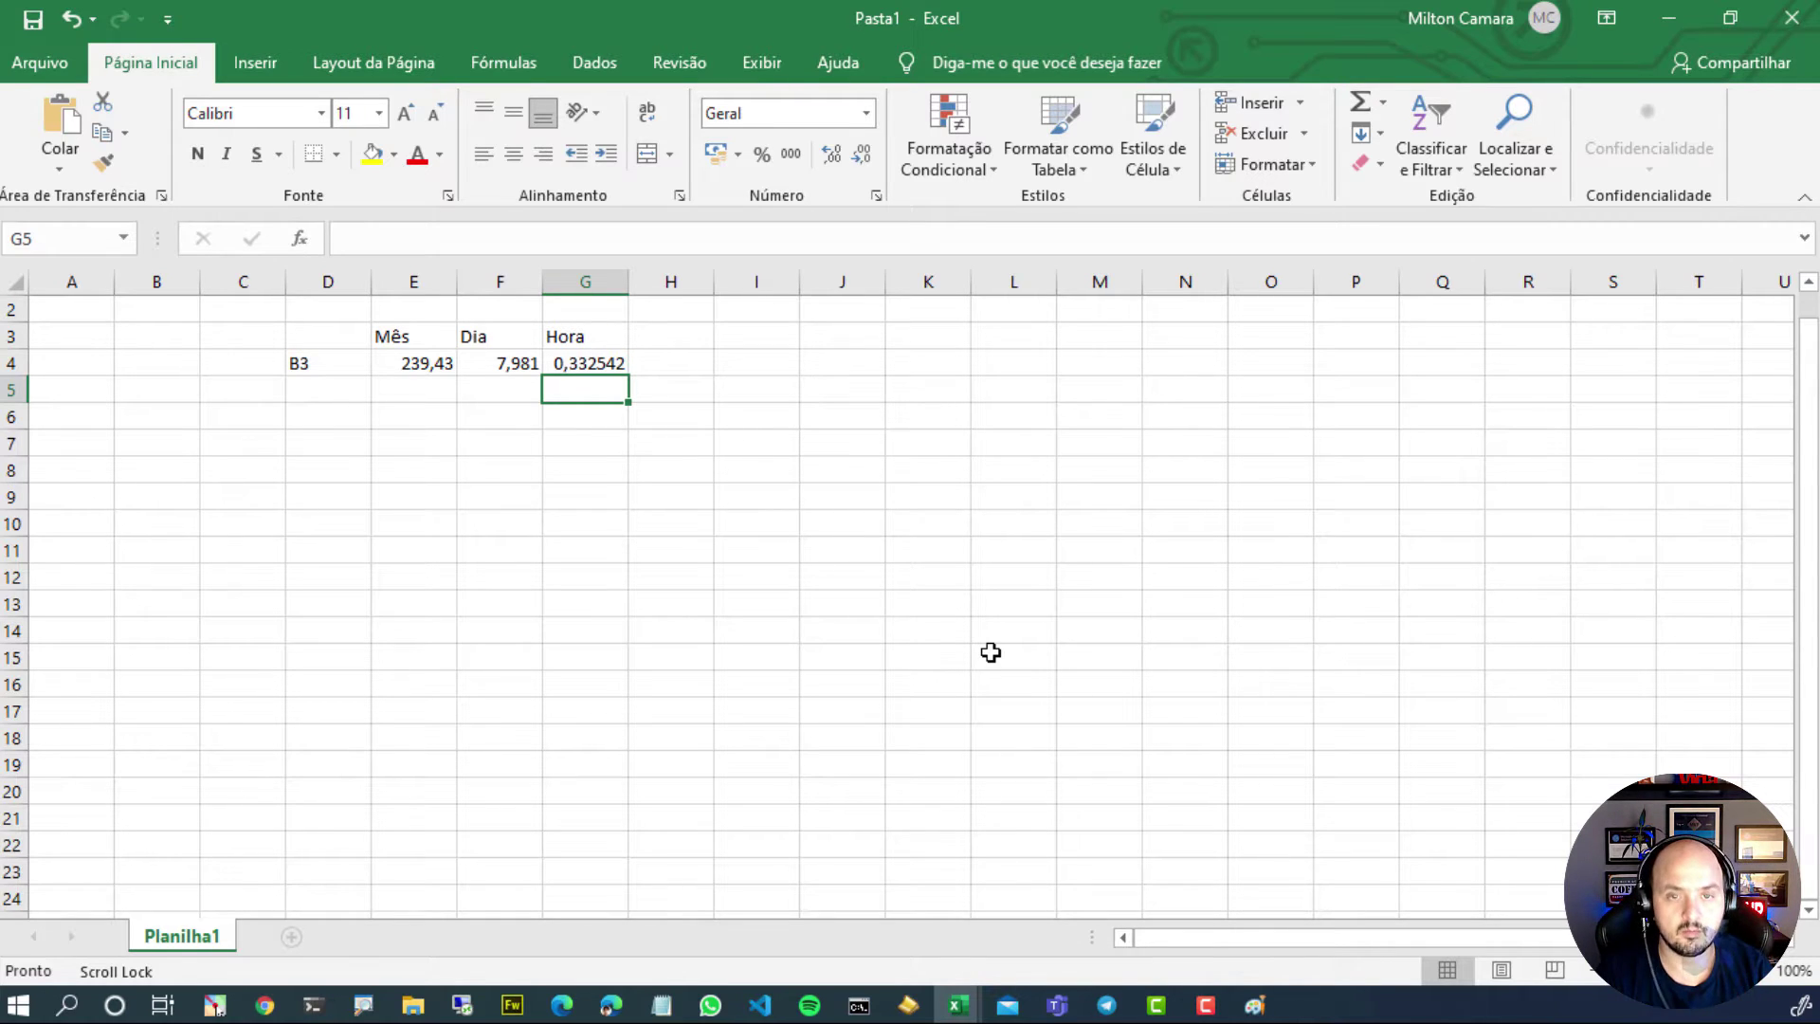
pyautogui.click(657, 451)
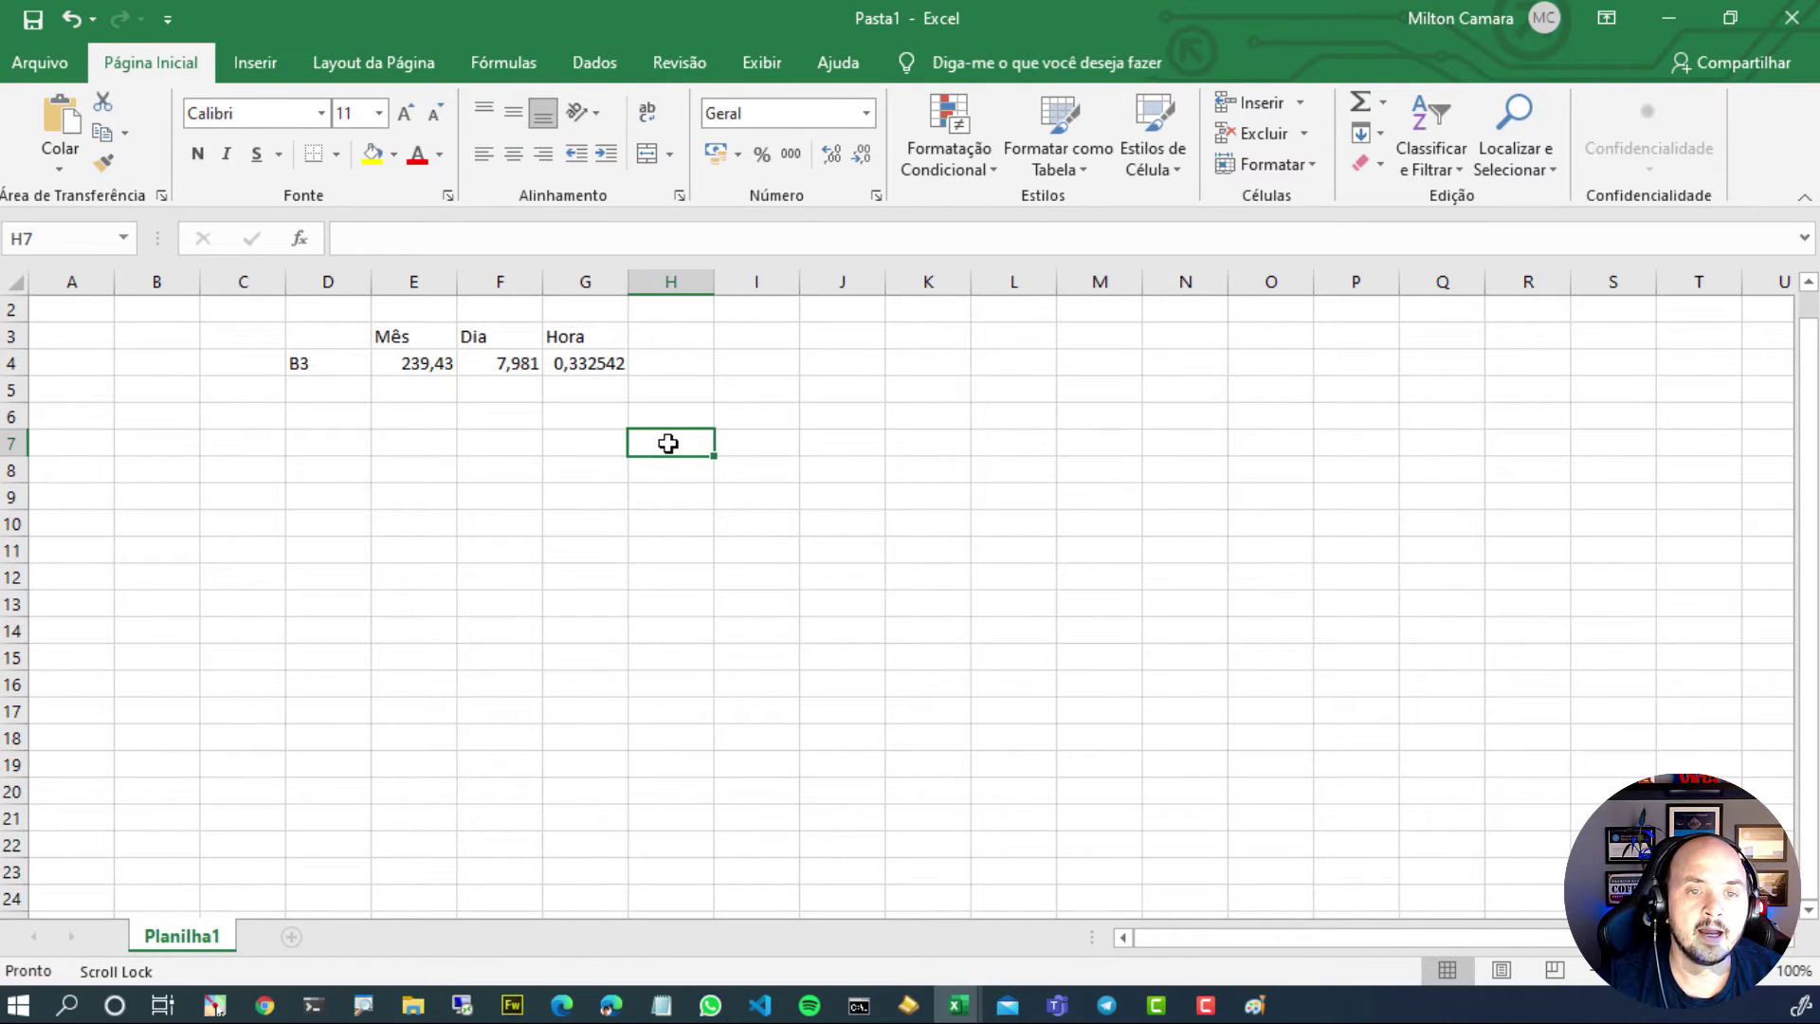
pyautogui.click(340, 370)
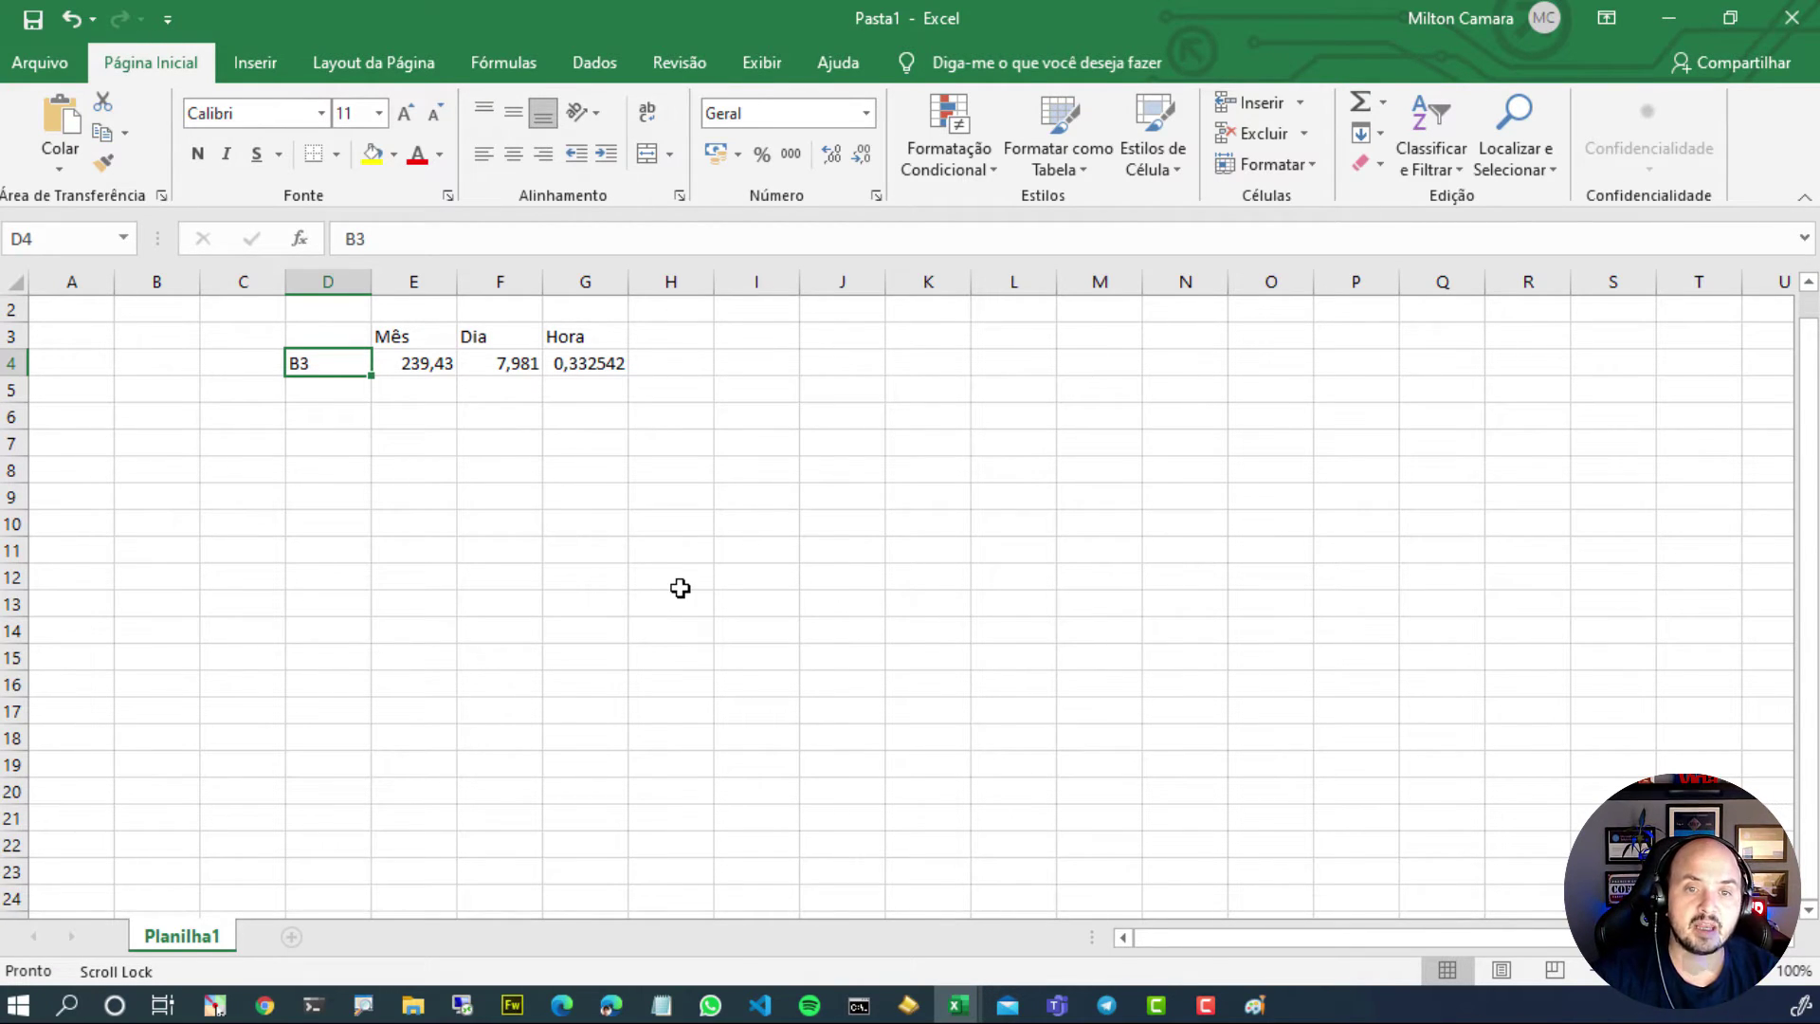
pyautogui.click(591, 393)
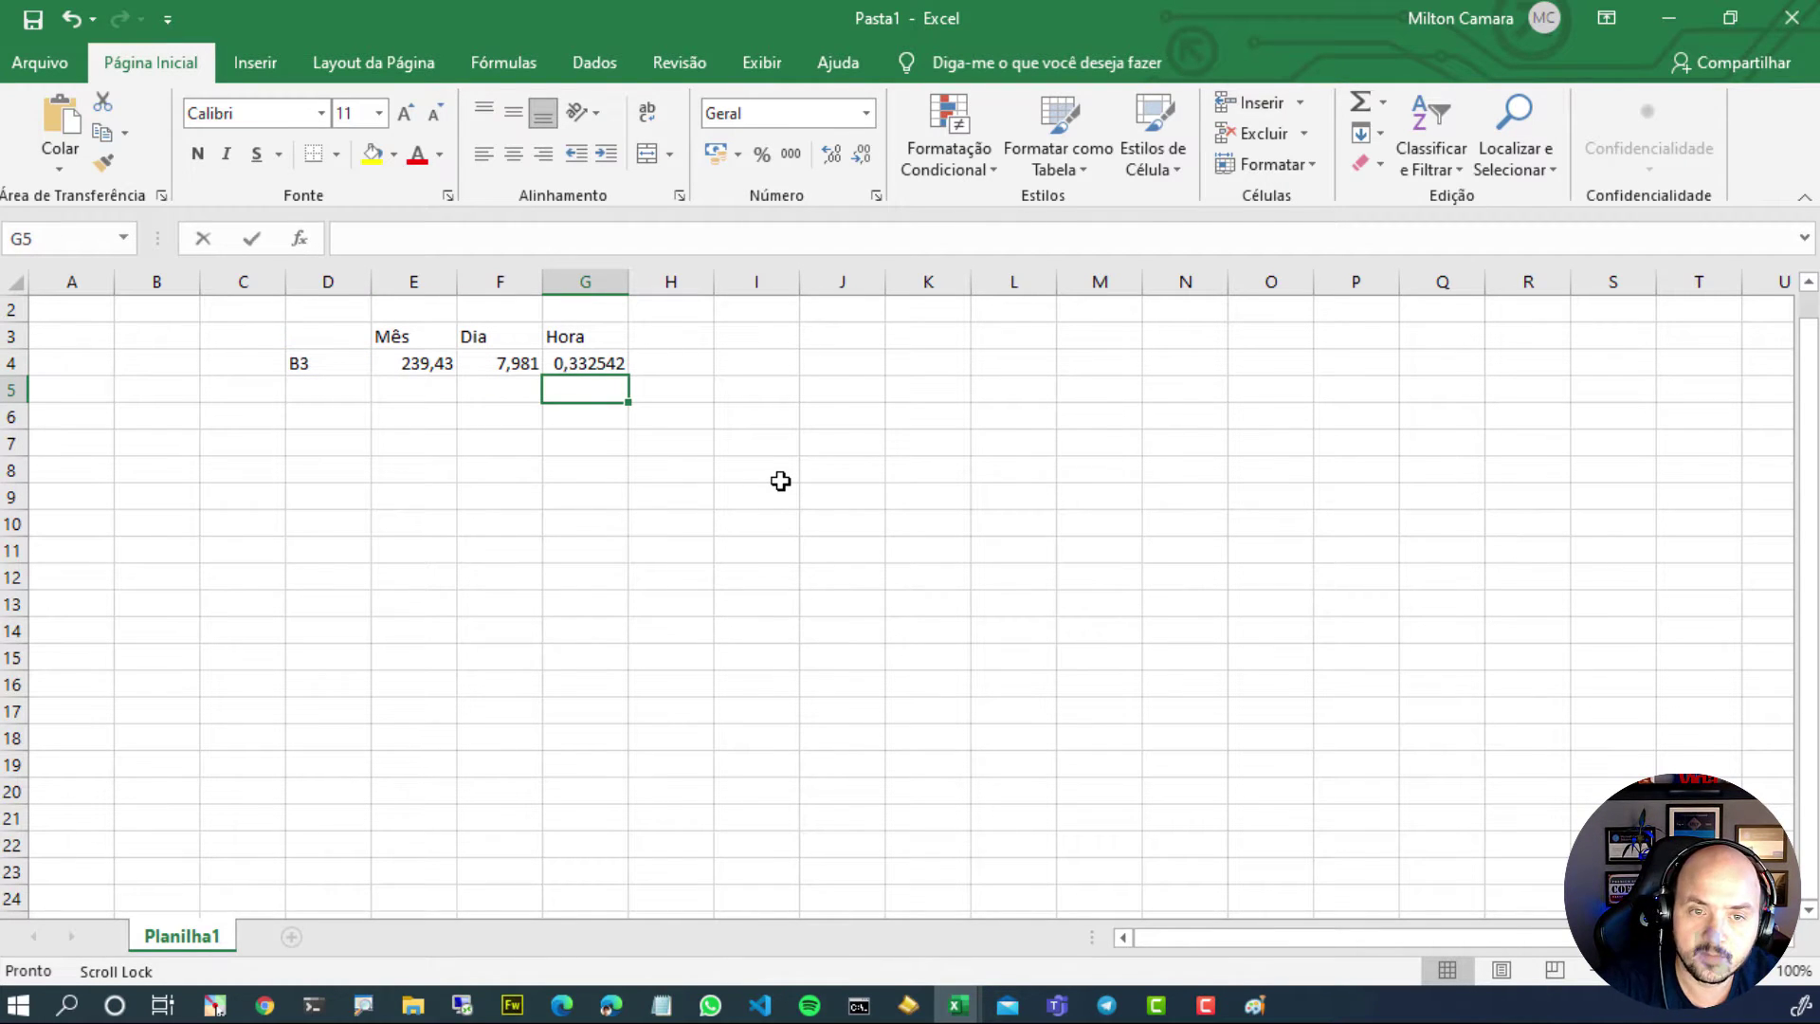
# Calculate the cost of 10 hours on B3 in cell G5 with the formula =G4*10.
pyautogui.write('=')
pyautogui.click(588, 366)
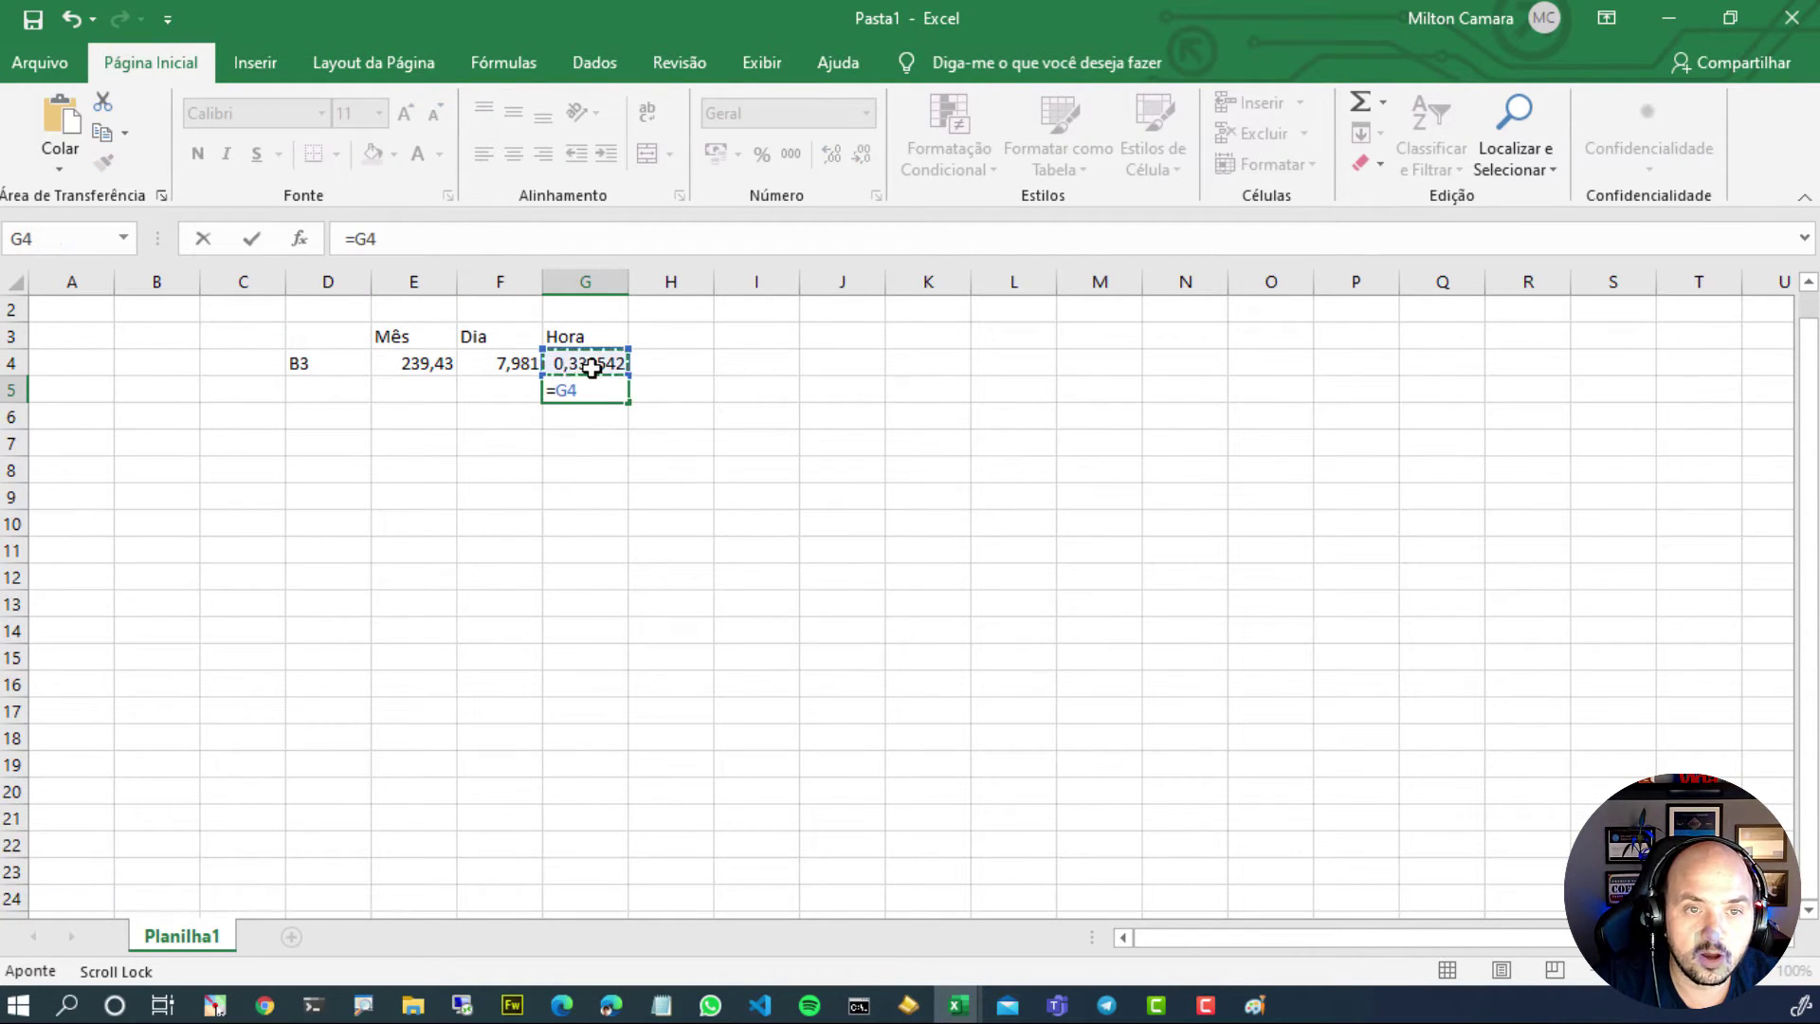
pyautogui.write('*10')
pyautogui.press('Return')
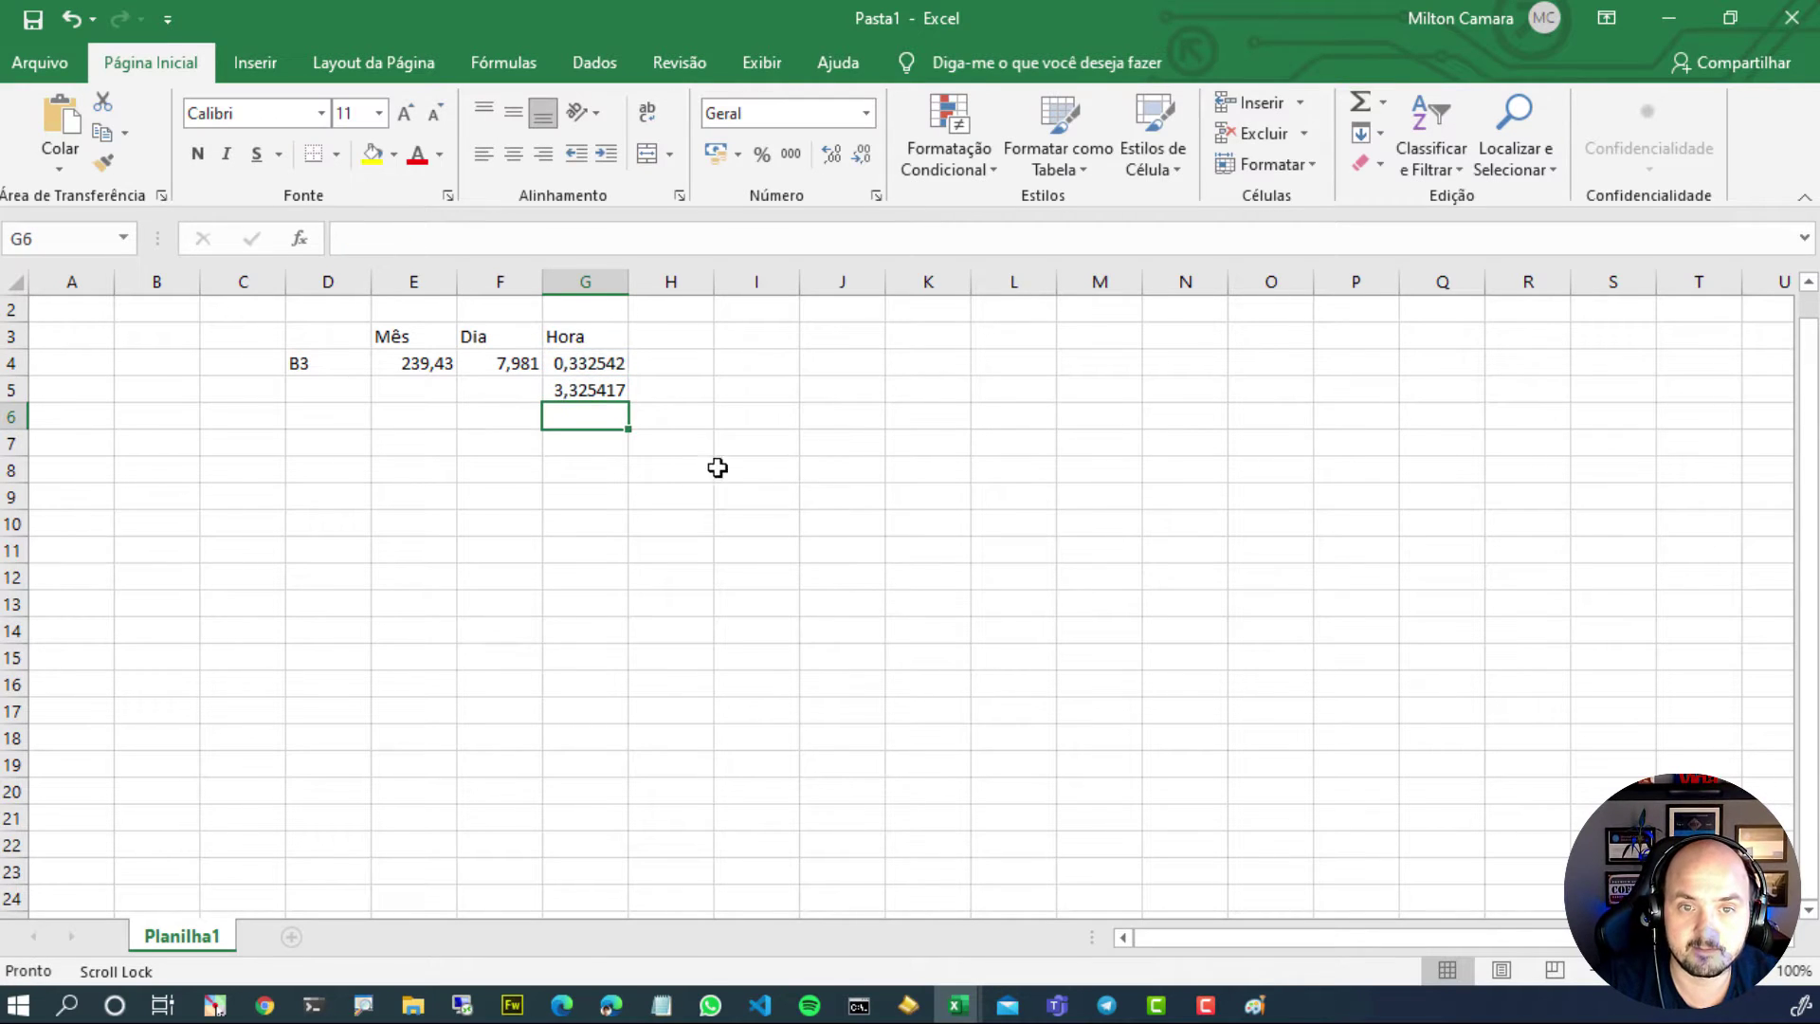
pyautogui.click(601, 391)
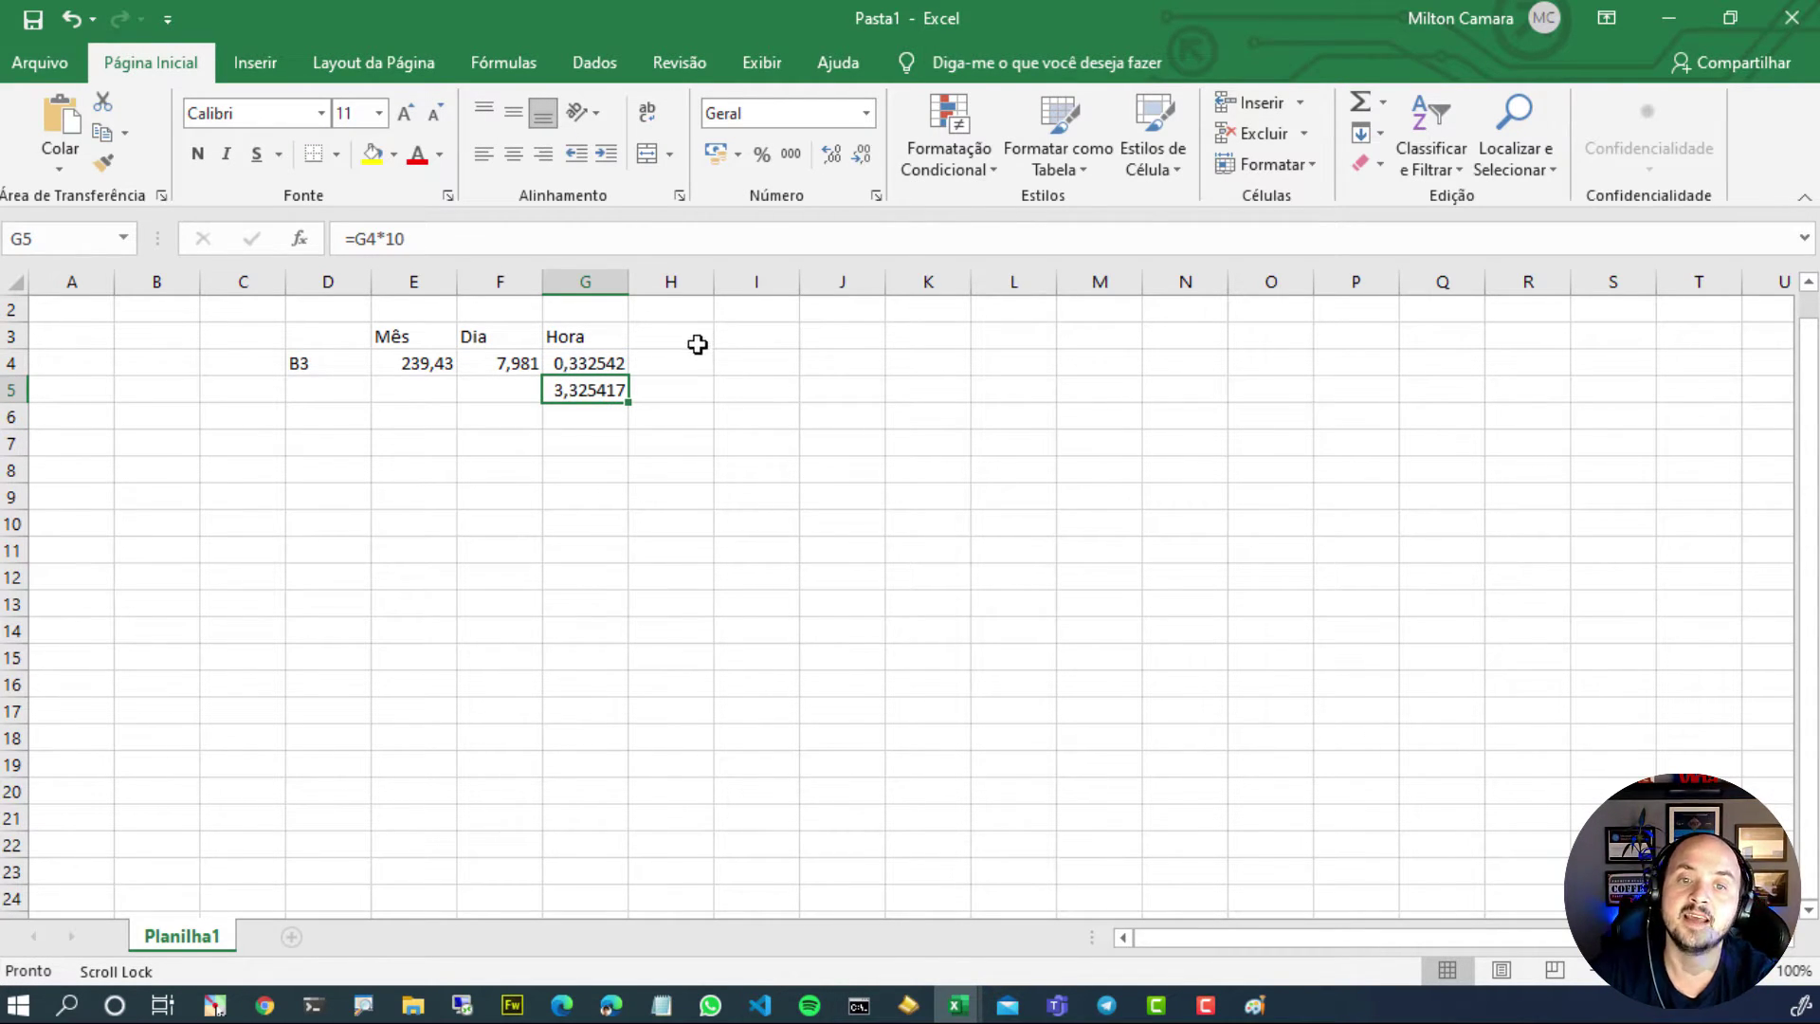
# Auto-fit the width of column G to its contents.
pyautogui.doubleClick(627, 282)
pyautogui.click(840, 548)
pyautogui.click(650, 392)
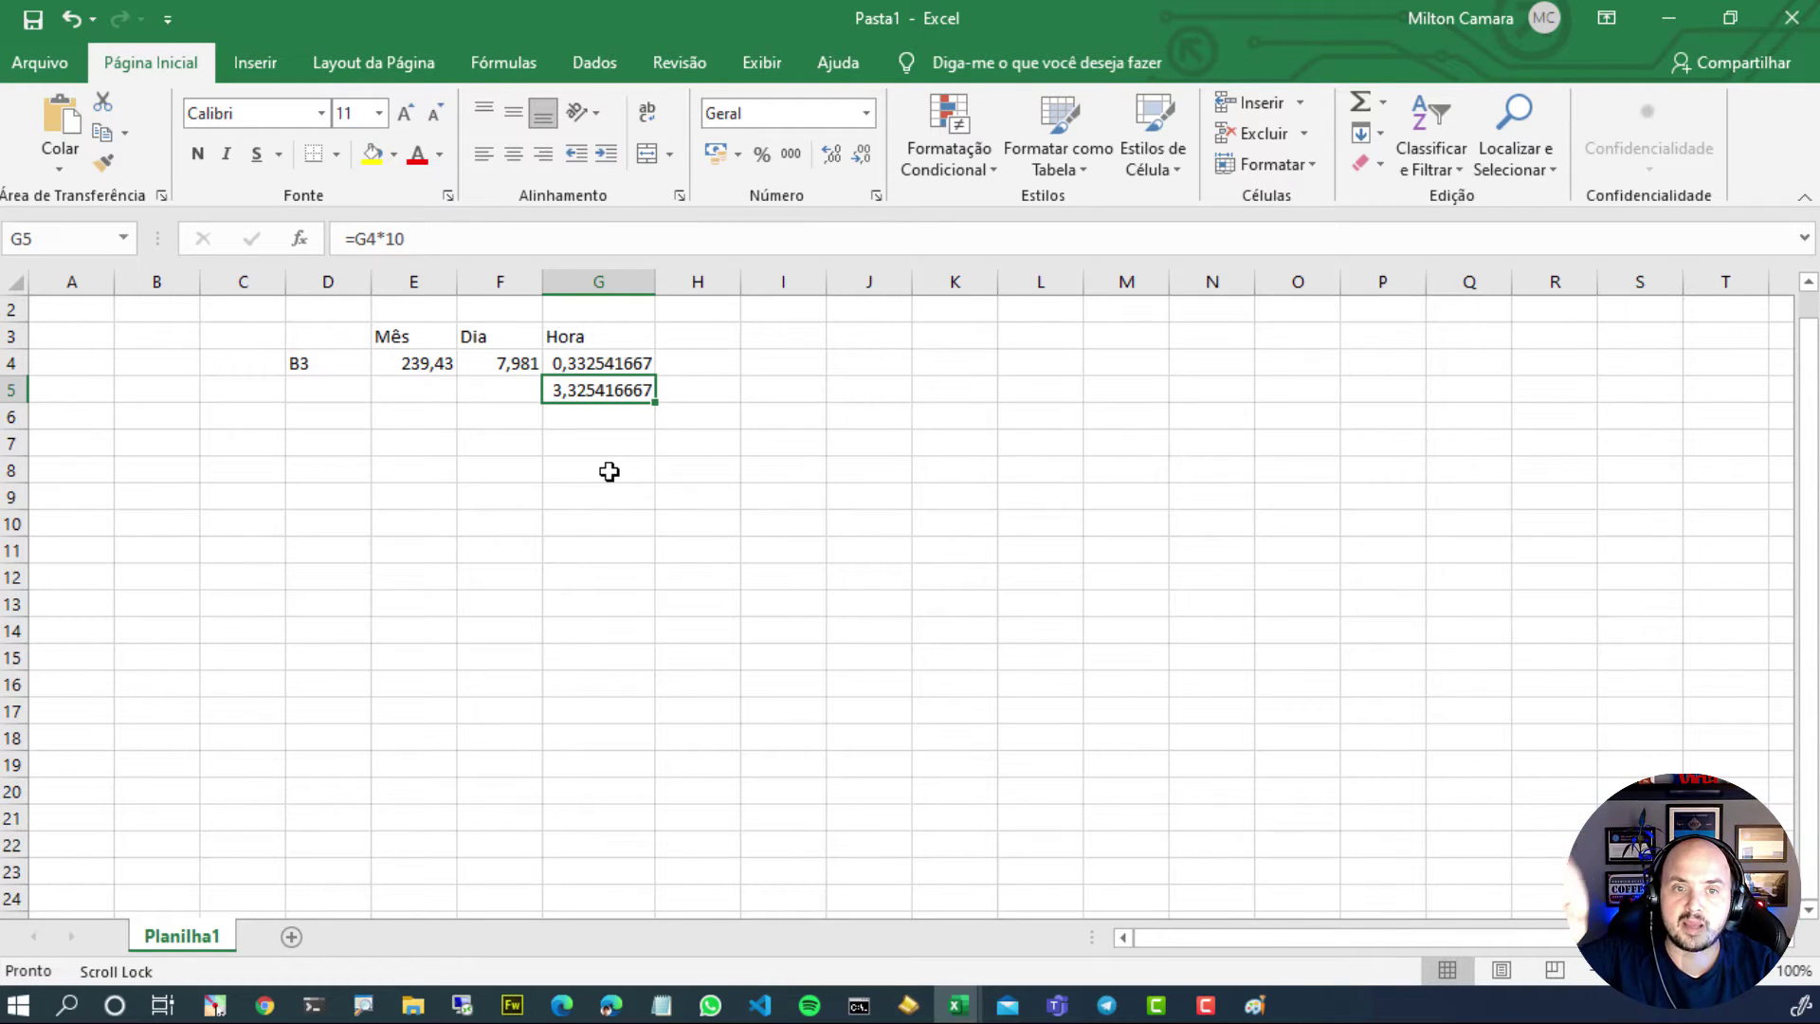
# Enter the tier label B1 in cell D8 and its monthly price of 59,12 in cell E8.
pyautogui.click(361, 473)
pyautogui.press('F2')
pyautogui.write('B1')
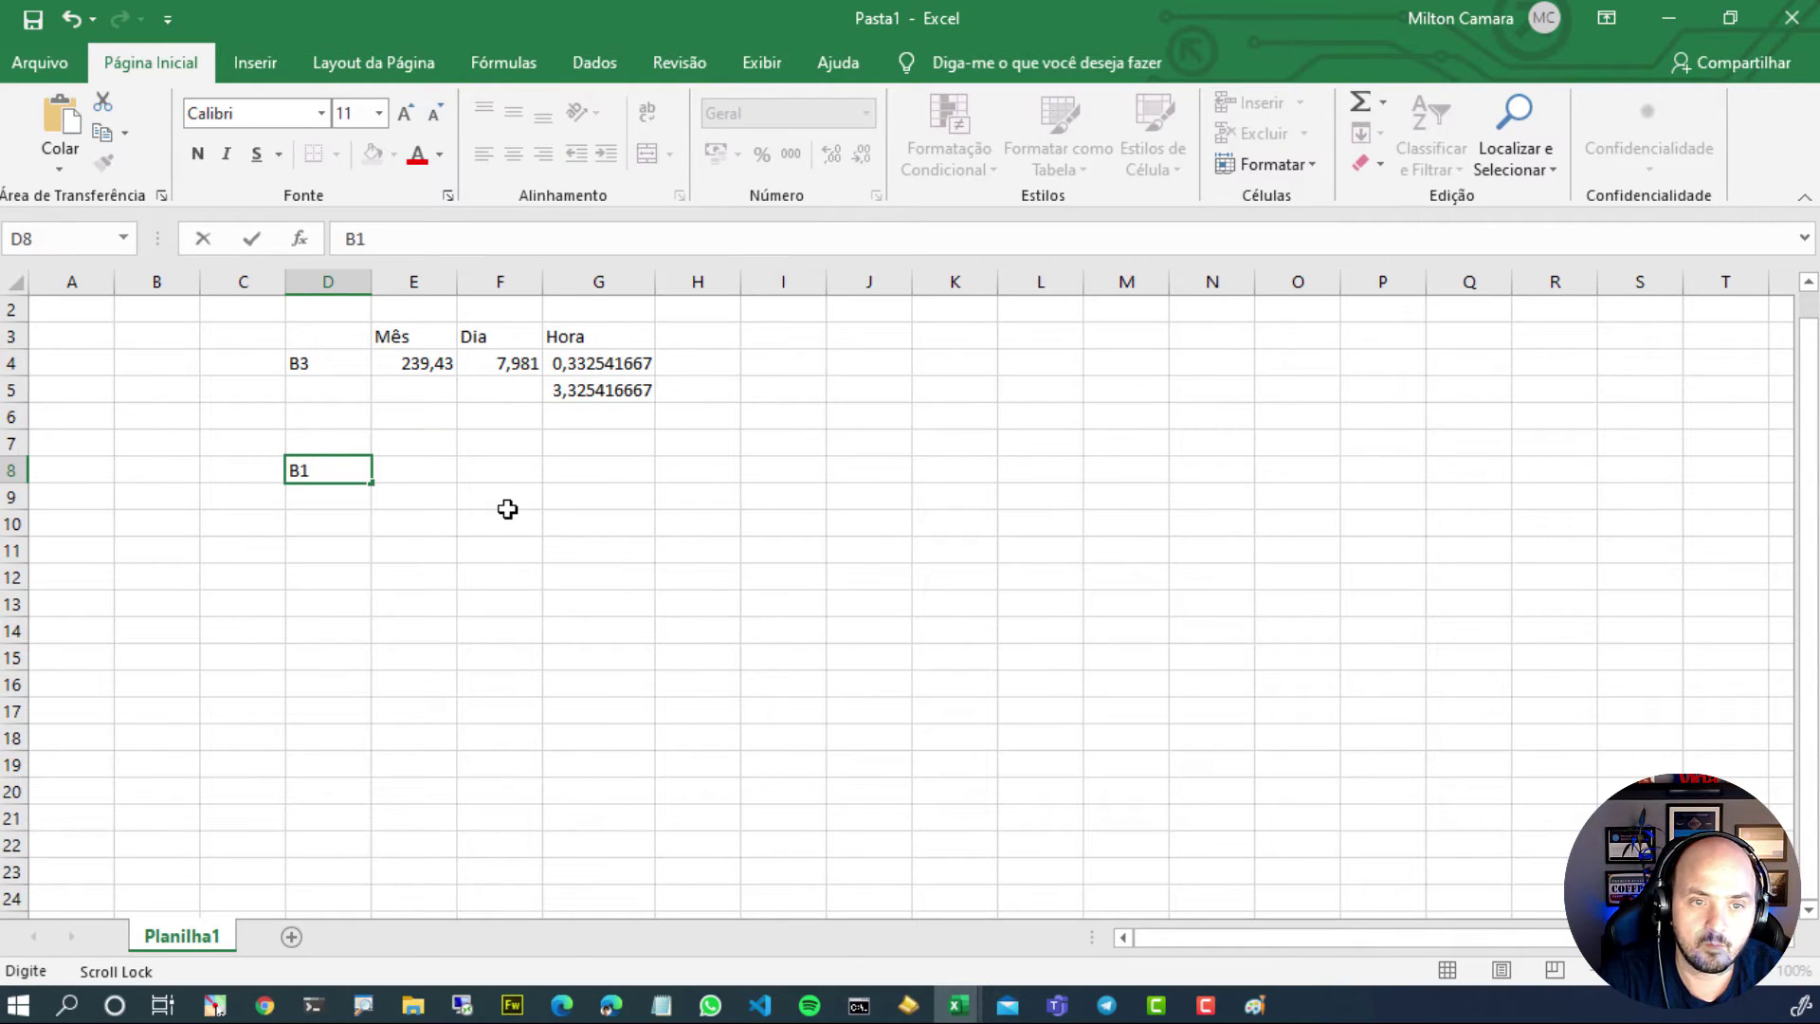
pyautogui.press('Tab')
pyautogui.scroll(1, 507, 509)
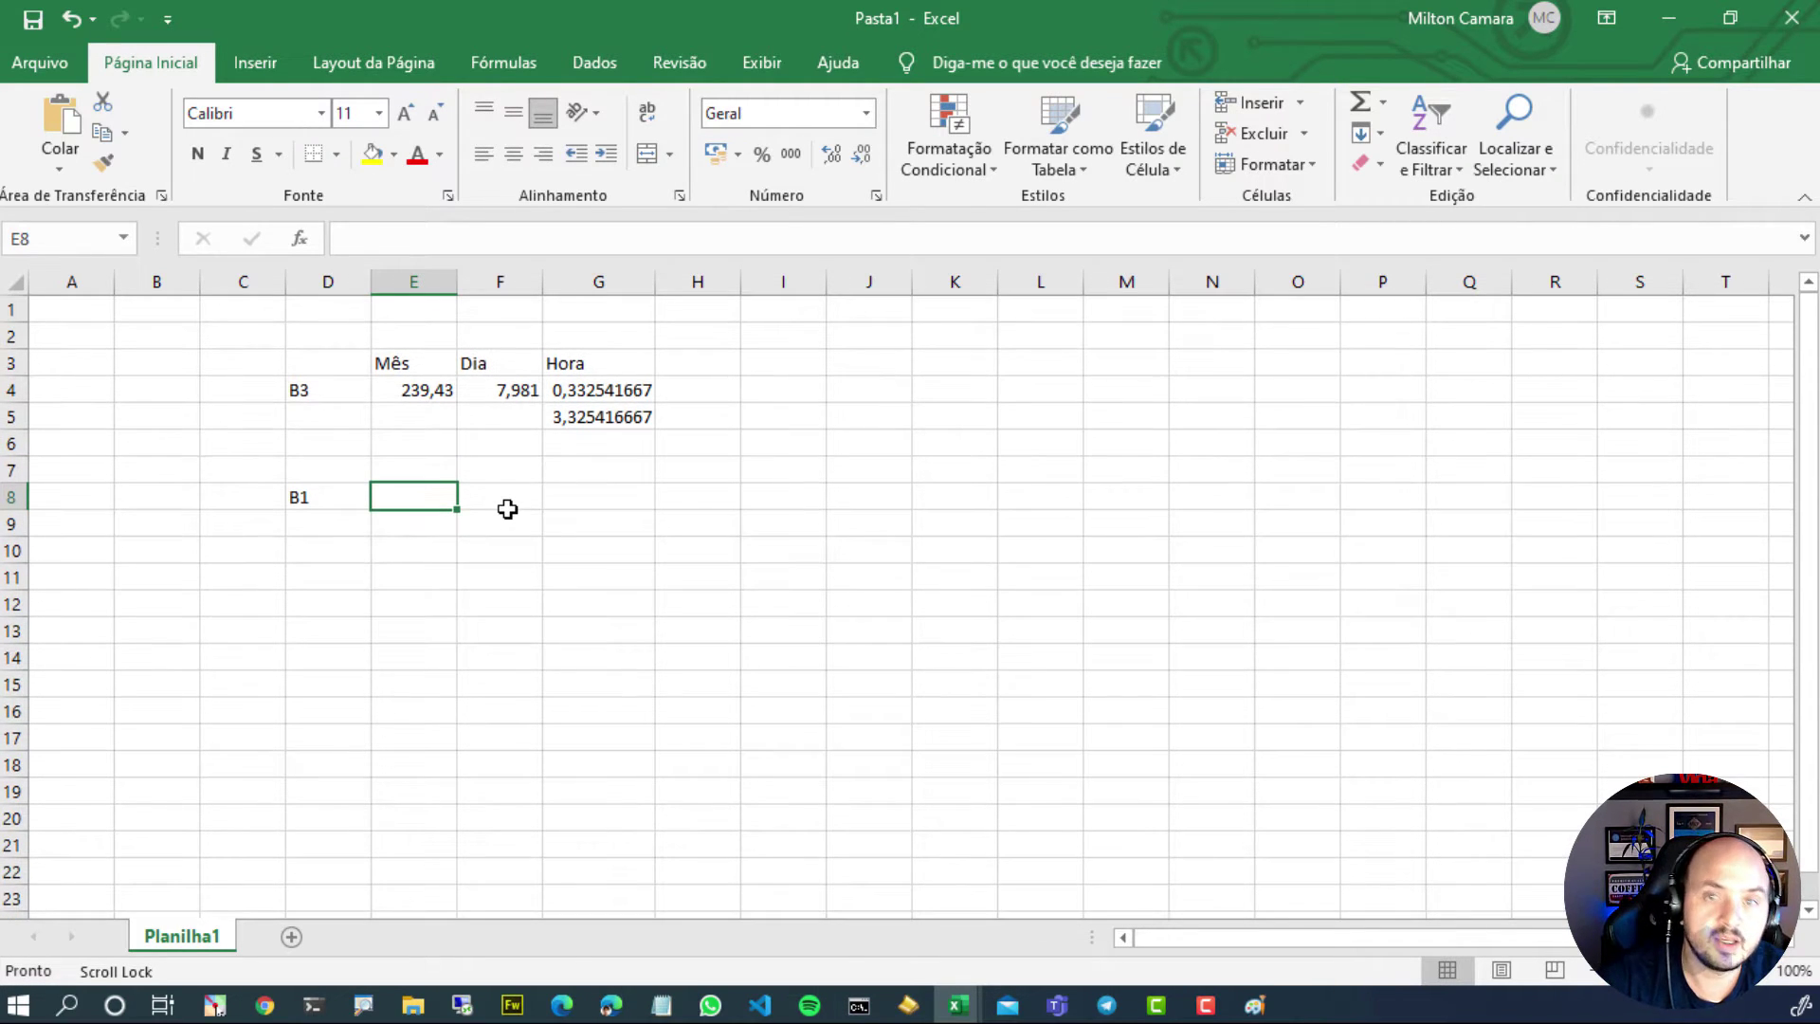
pyautogui.moveTo(1292, 32); pyautogui.dragTo(1140, 623)
pyautogui.doubleClick(1126, 622)
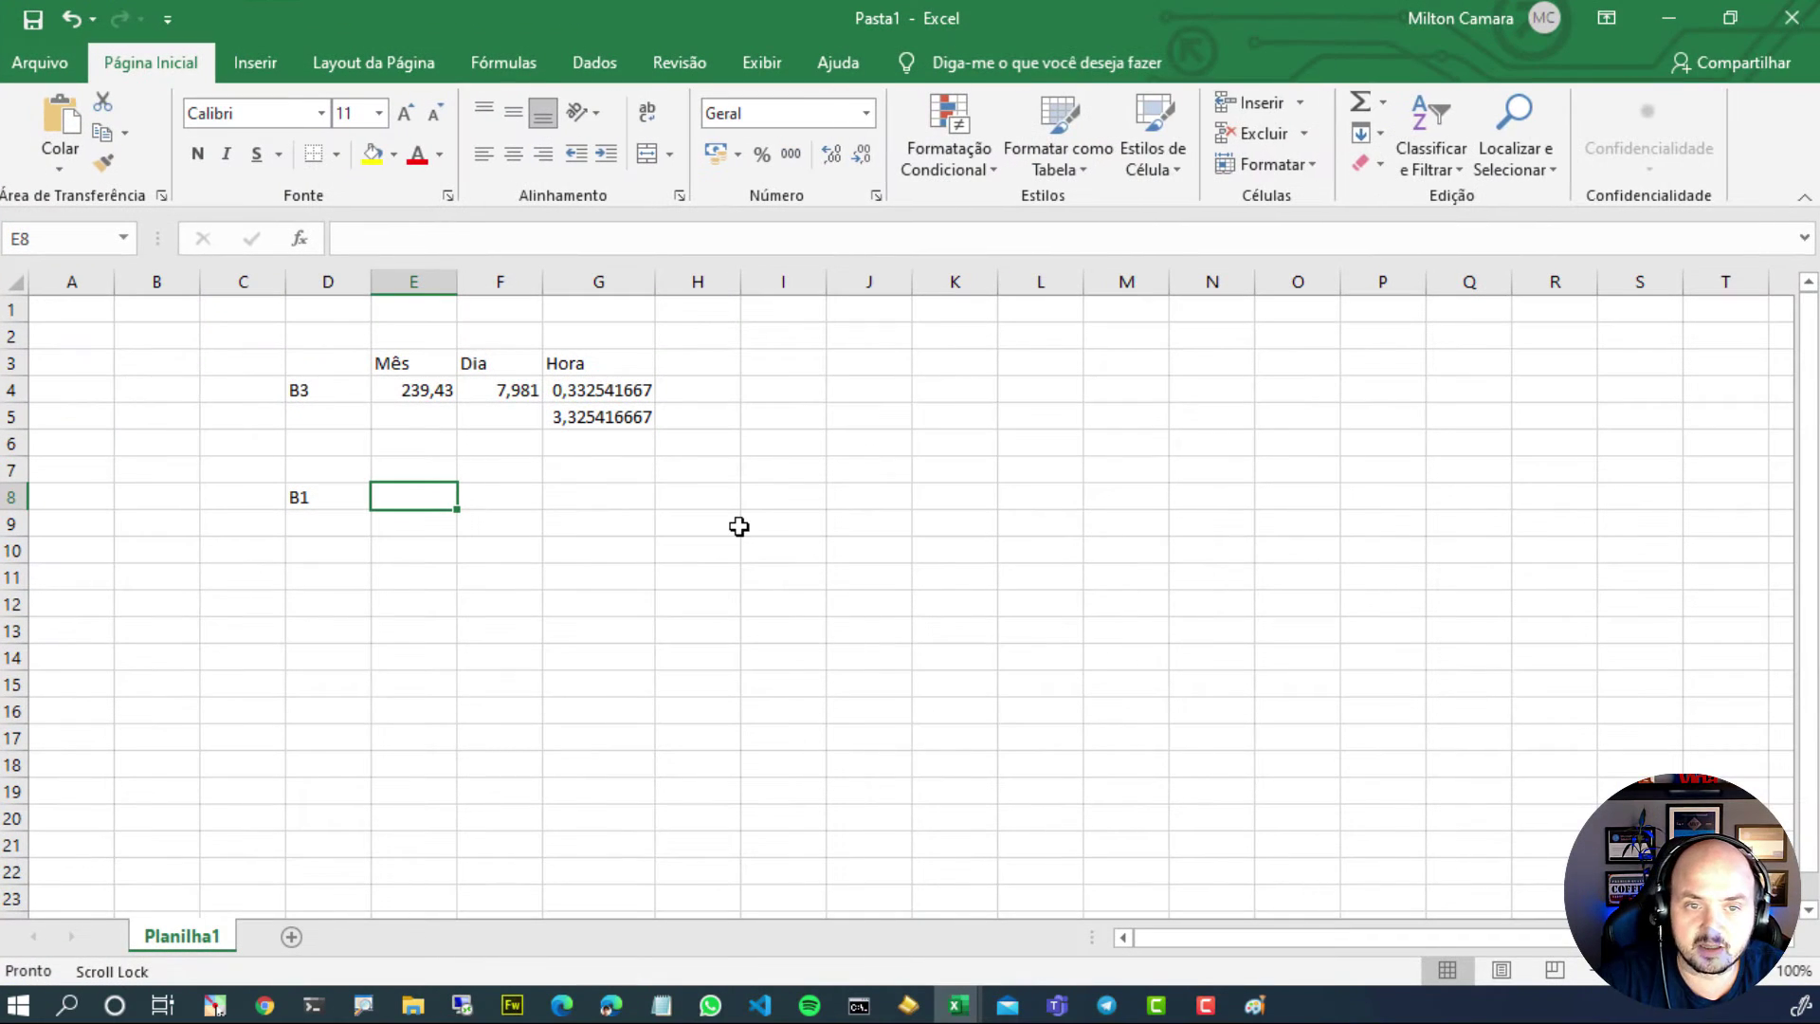
pyautogui.write('59,12')
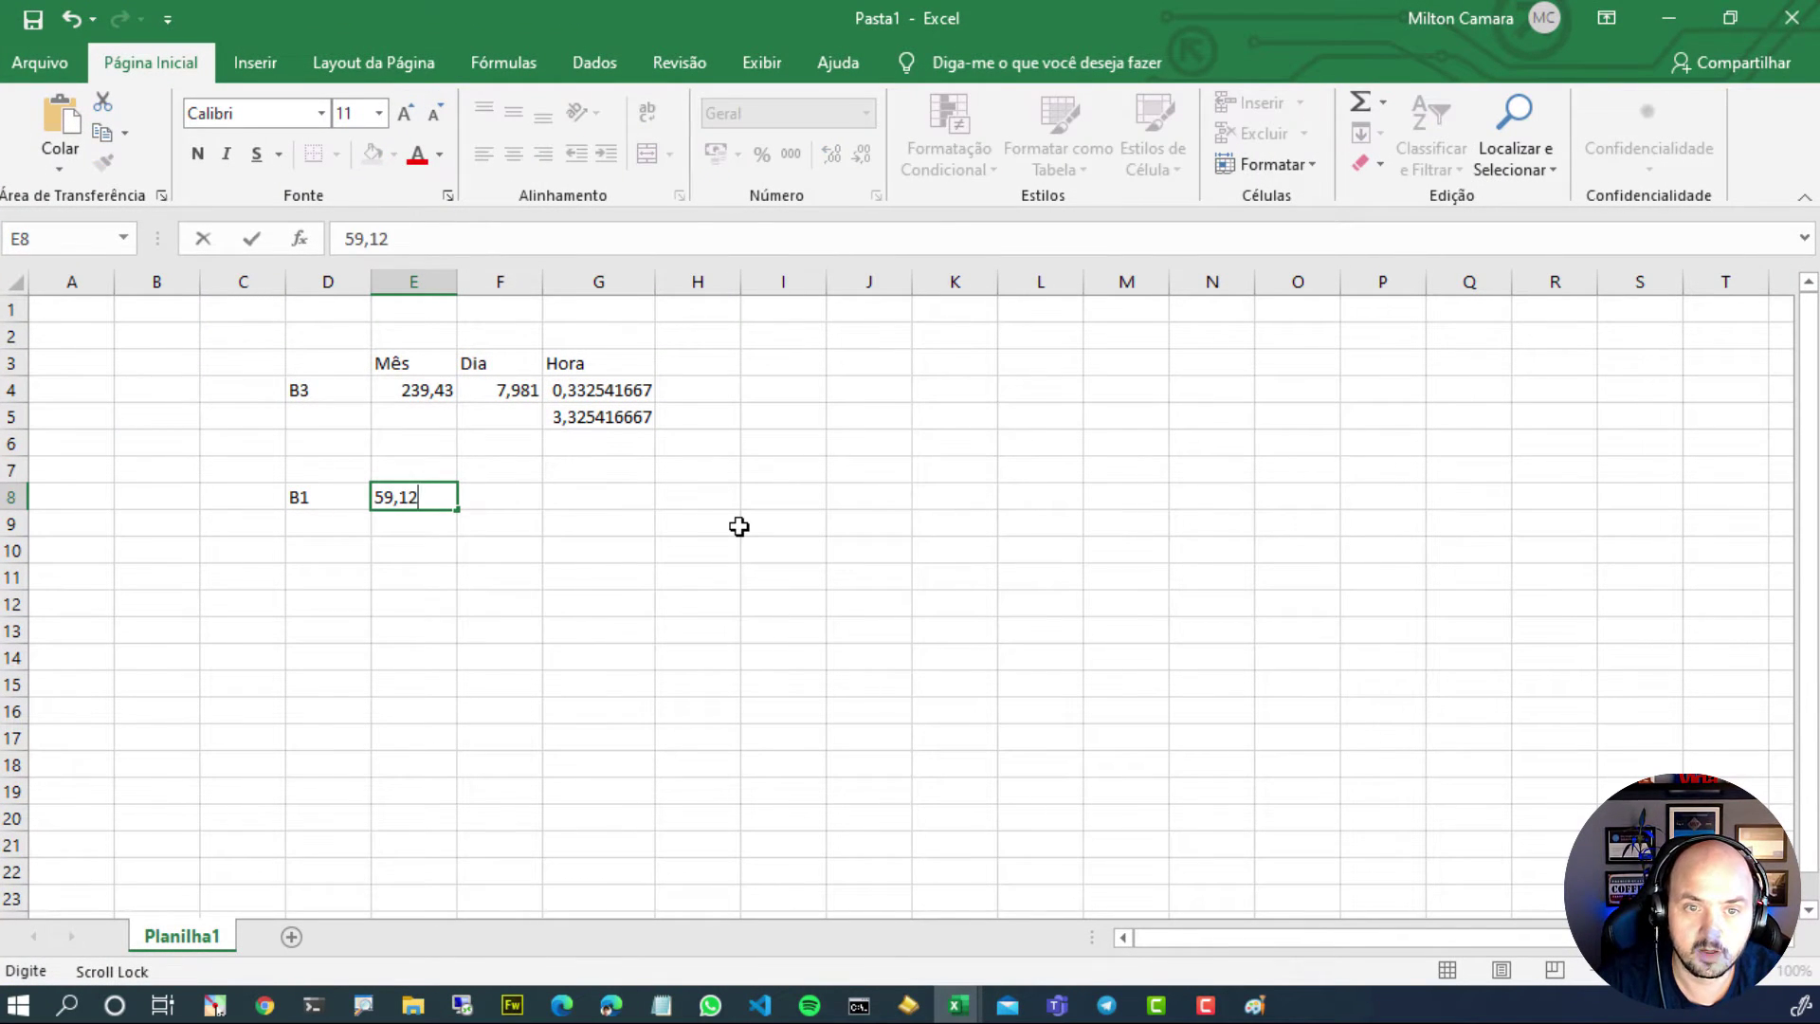
pyautogui.press('Tab')
# Calculate the daily cost of B1 in cell F8 with the formula =E8/30.
pyautogui.write('=')
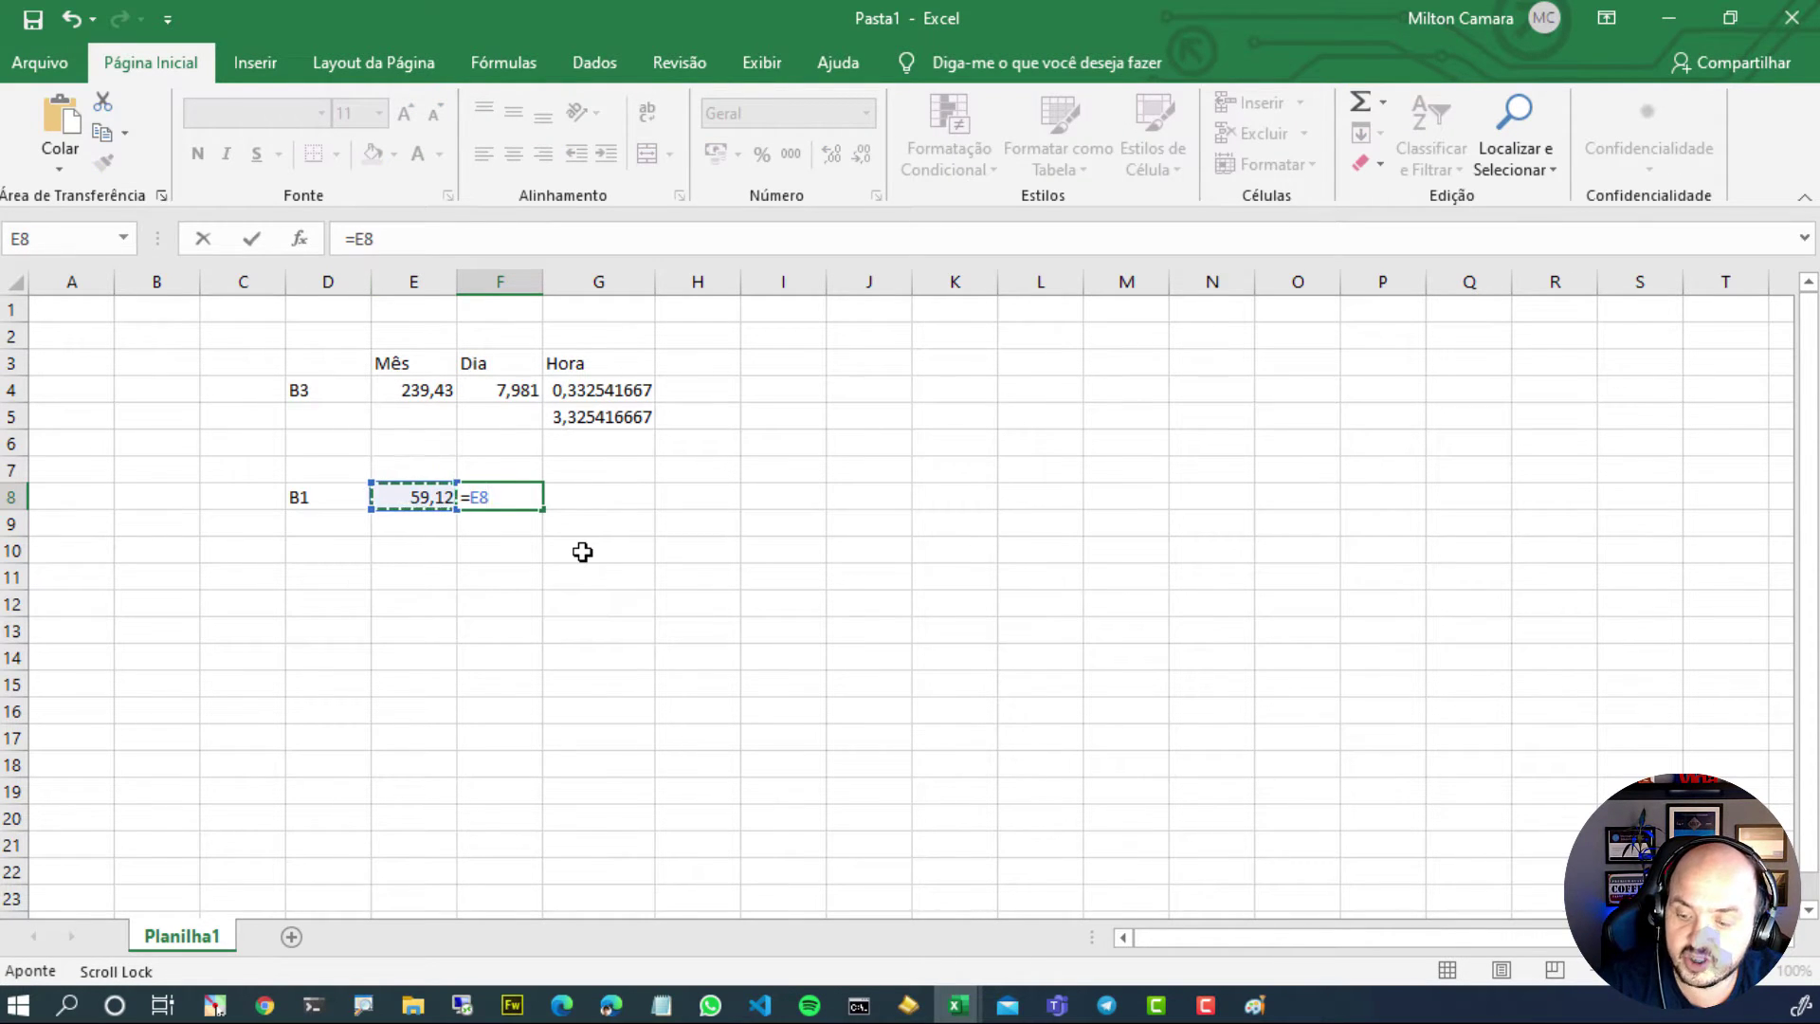
pyautogui.write('/30')
pyautogui.press('Return')
pyautogui.click(502, 497)
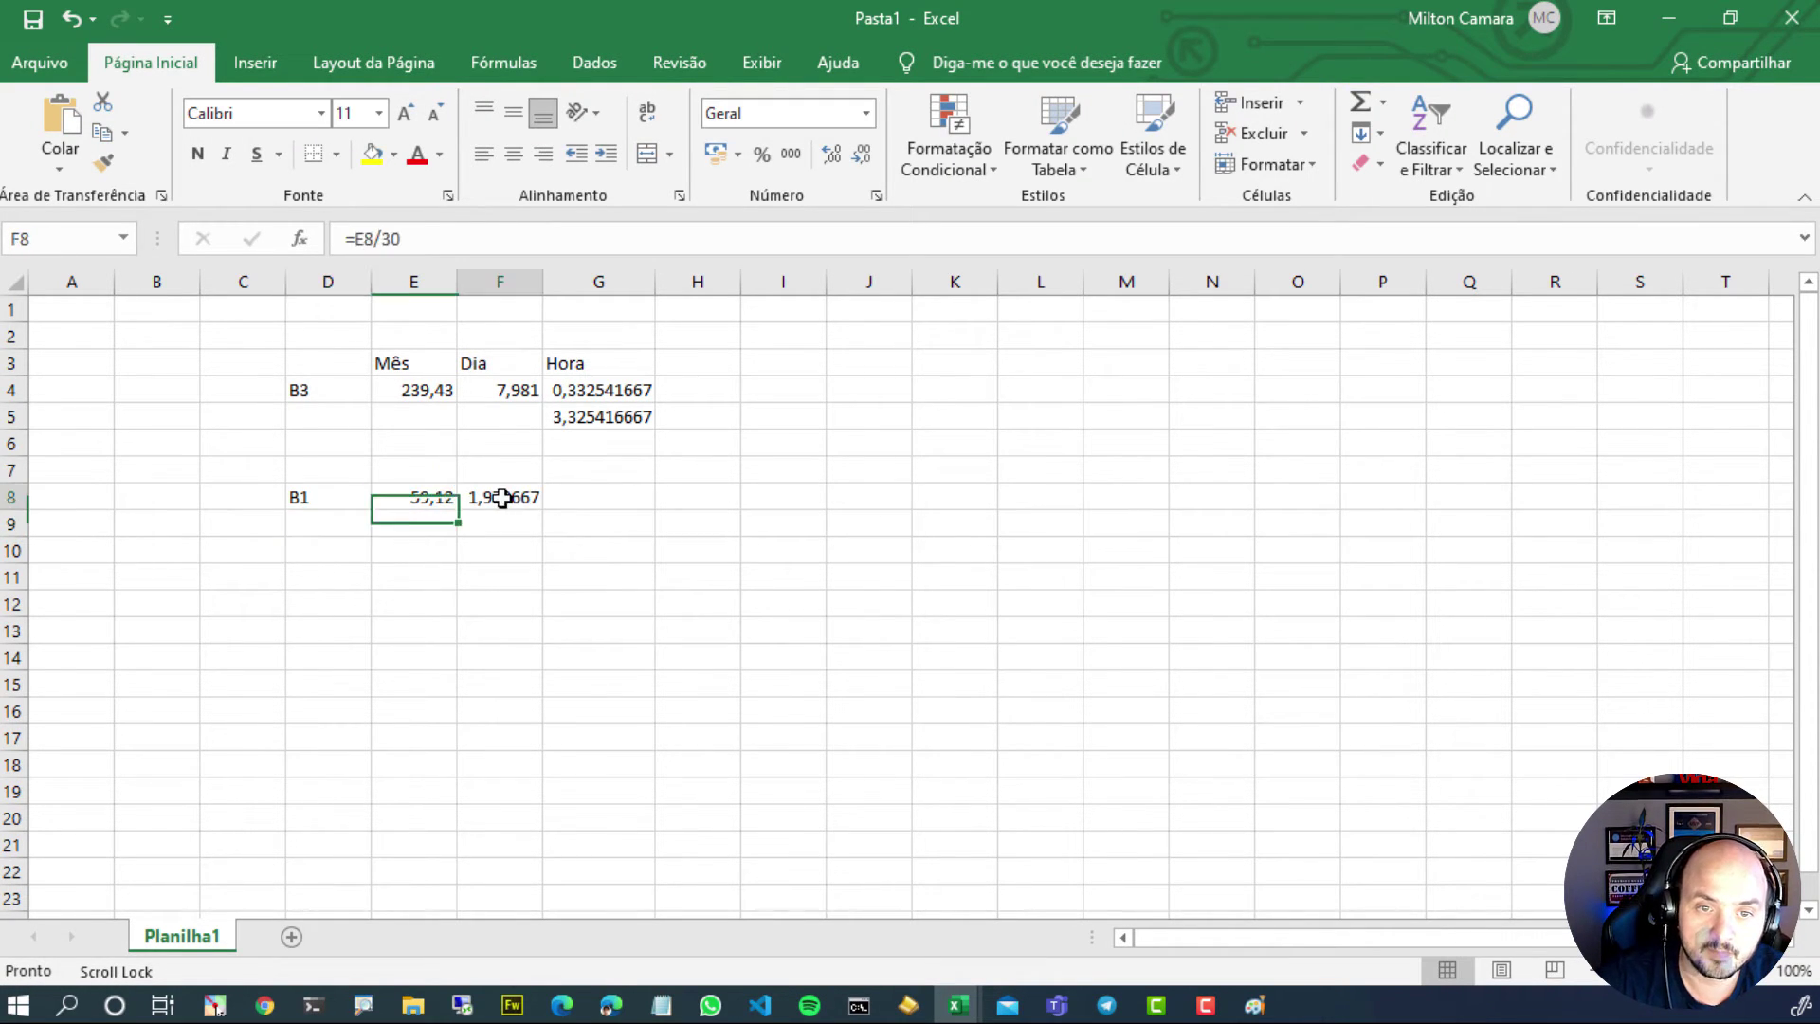
# Calculate the hourly cost of B1 in cell G8 with the formula =F8/24.
pyautogui.click(617, 497)
pyautogui.click(471, 232)
pyautogui.write('=')
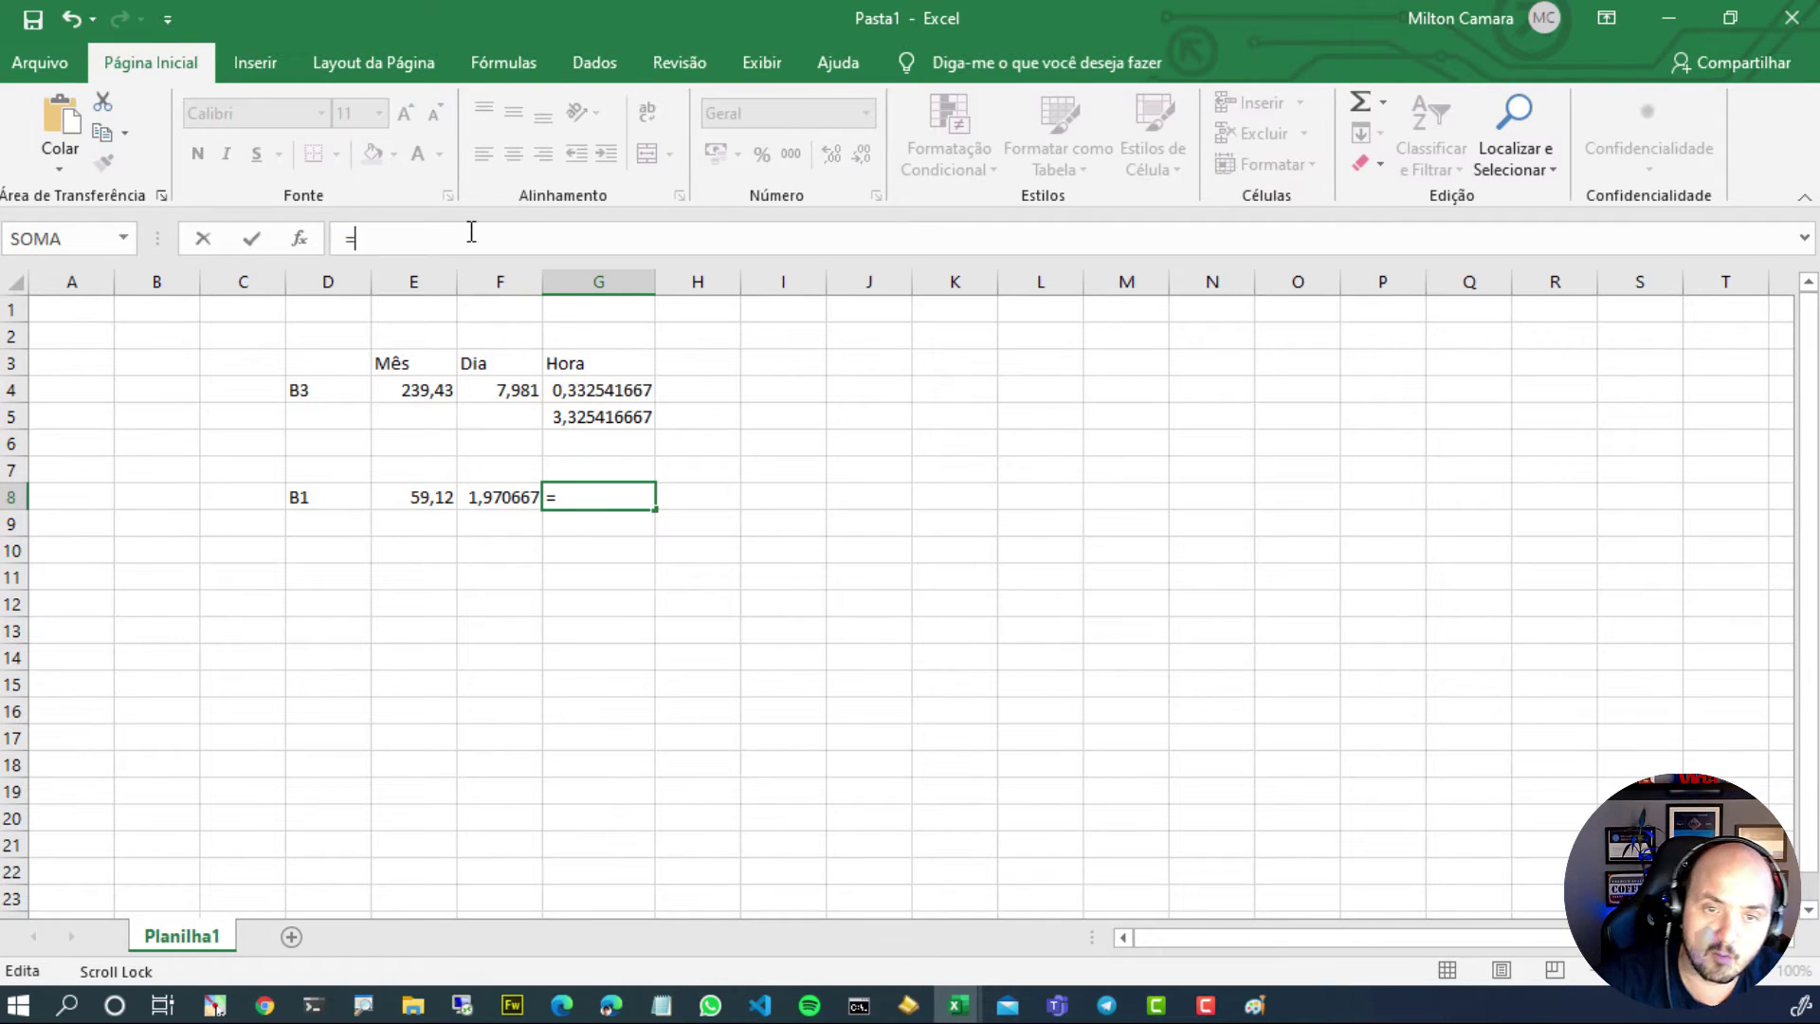
pyautogui.click(499, 520)
pyautogui.click(521, 500)
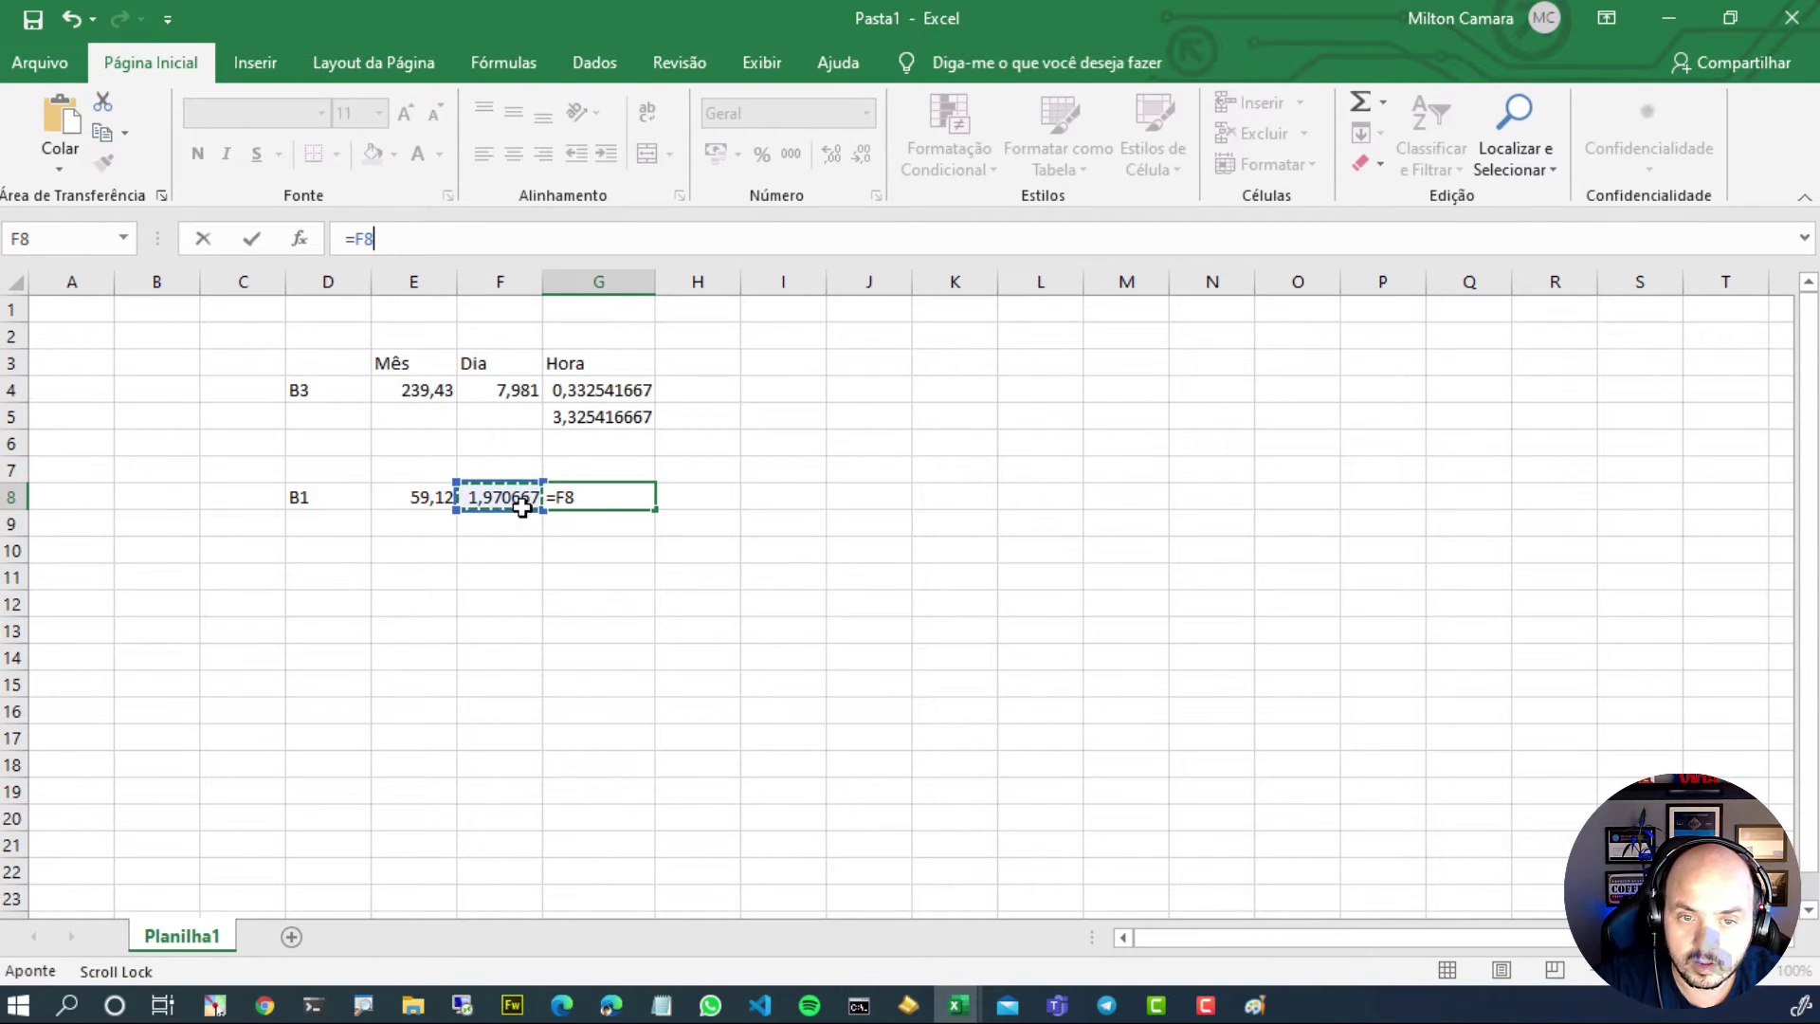
pyautogui.write('/24')
pyautogui.press('Return')
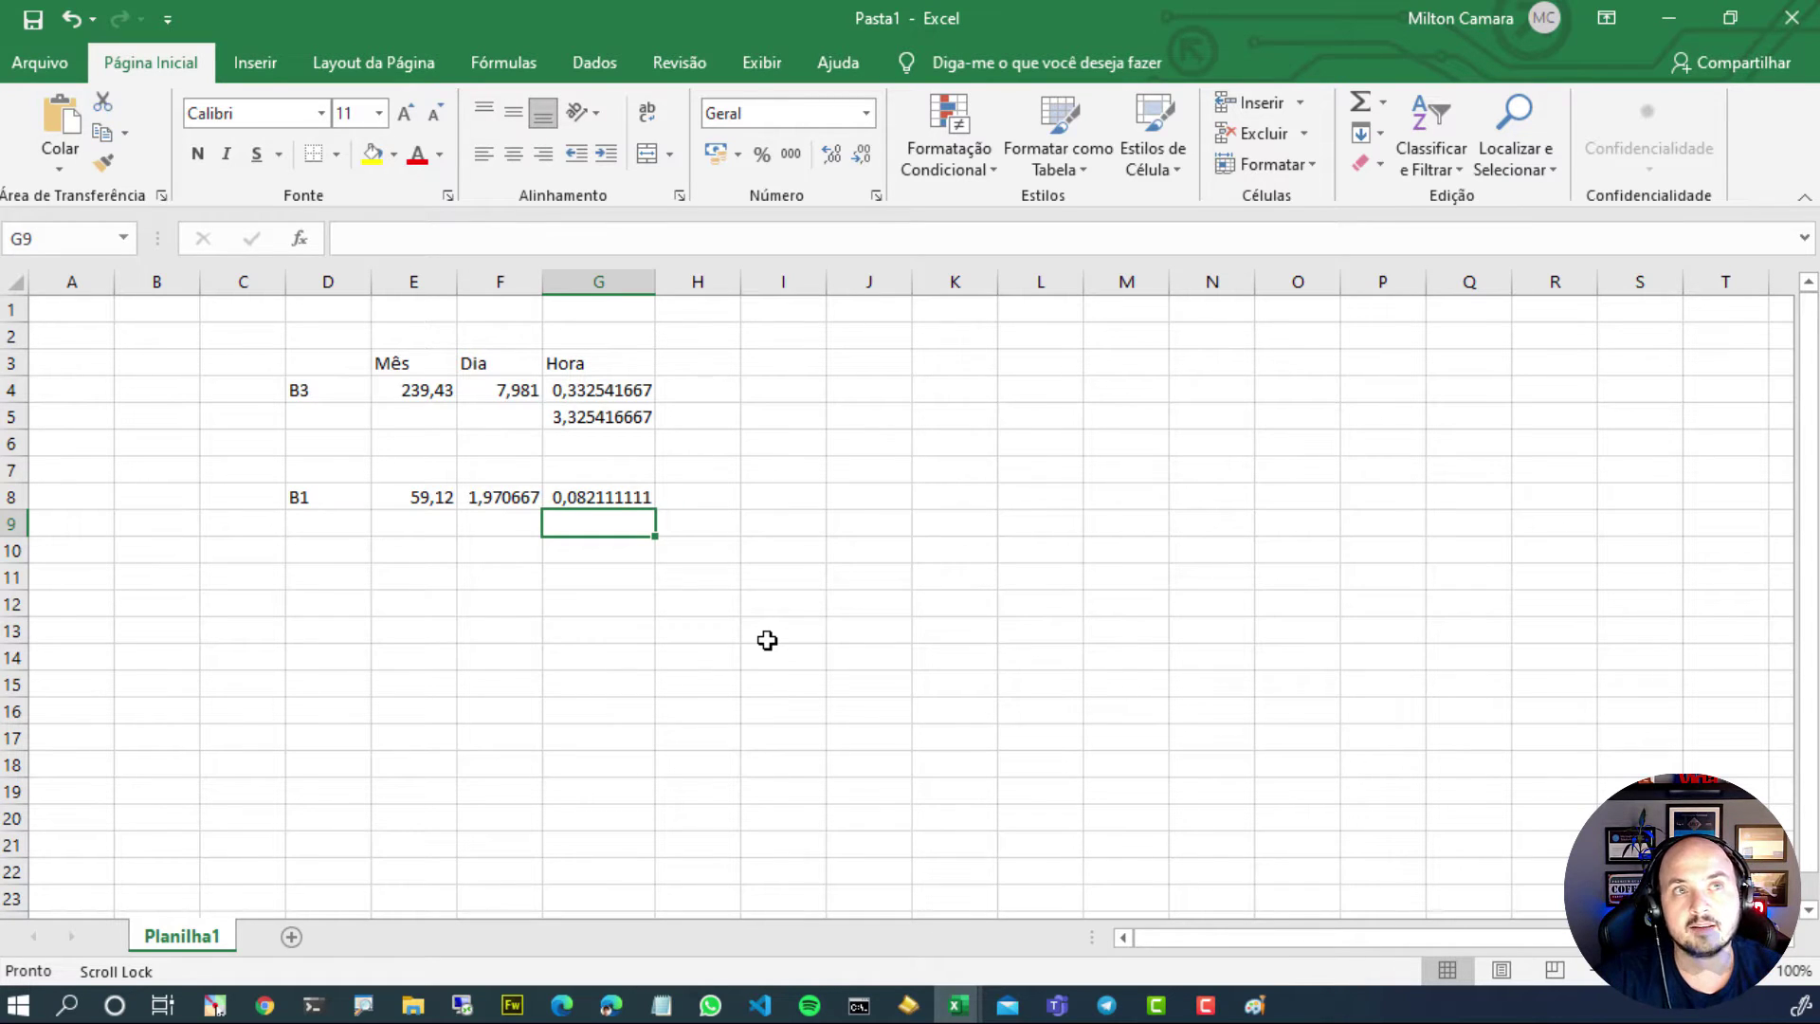
# Label the B3 partial cost by entering 10 Horas in cell H5.
pyautogui.click(717, 418)
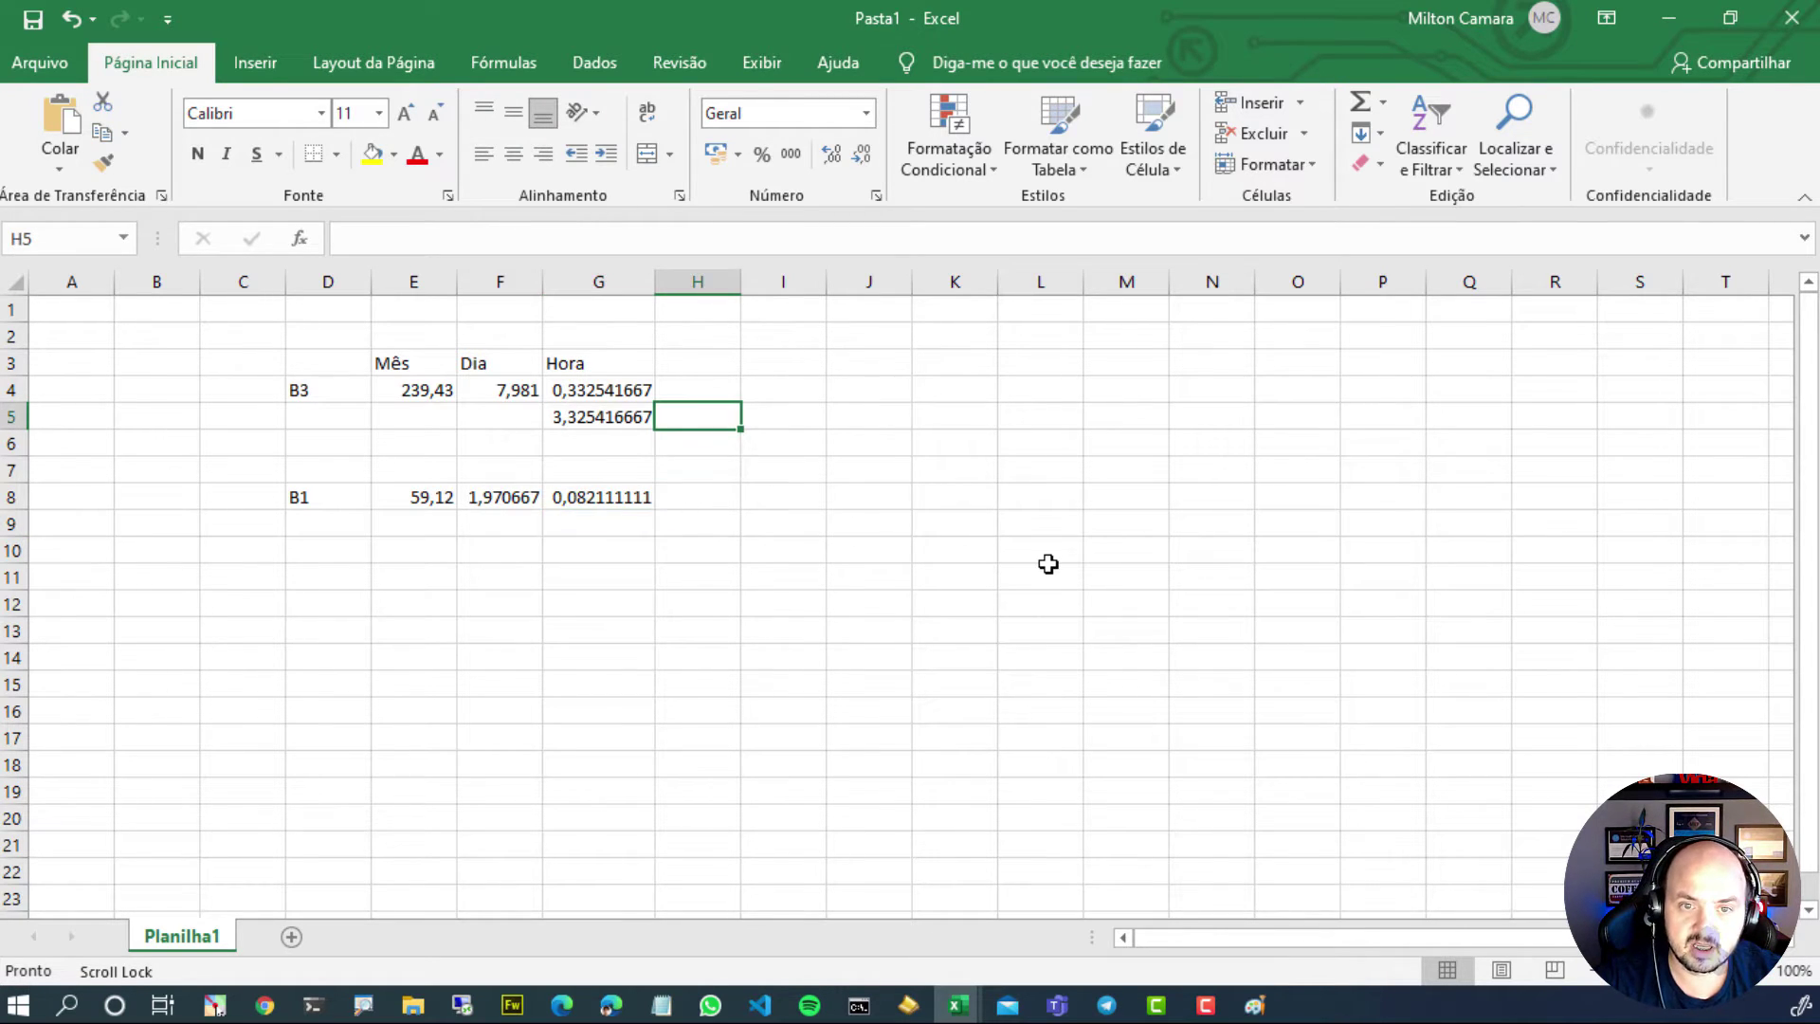
pyautogui.write('10')
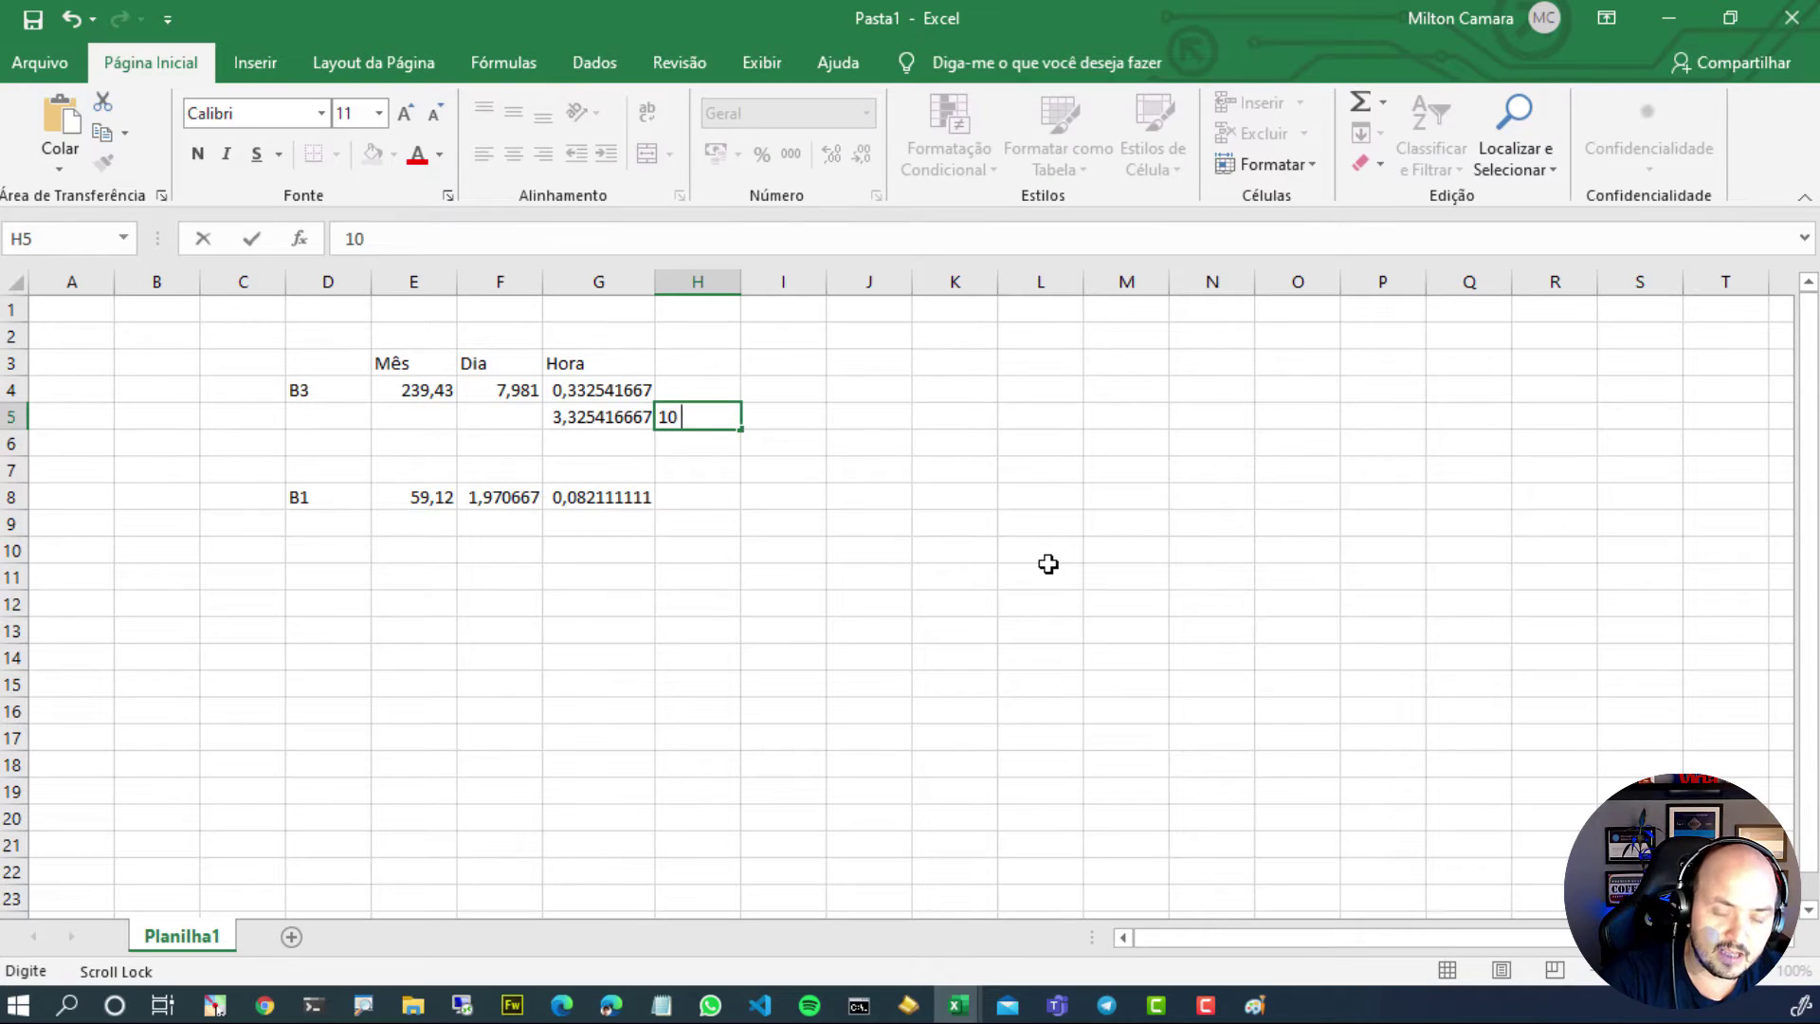
pyautogui.write(' Horas')
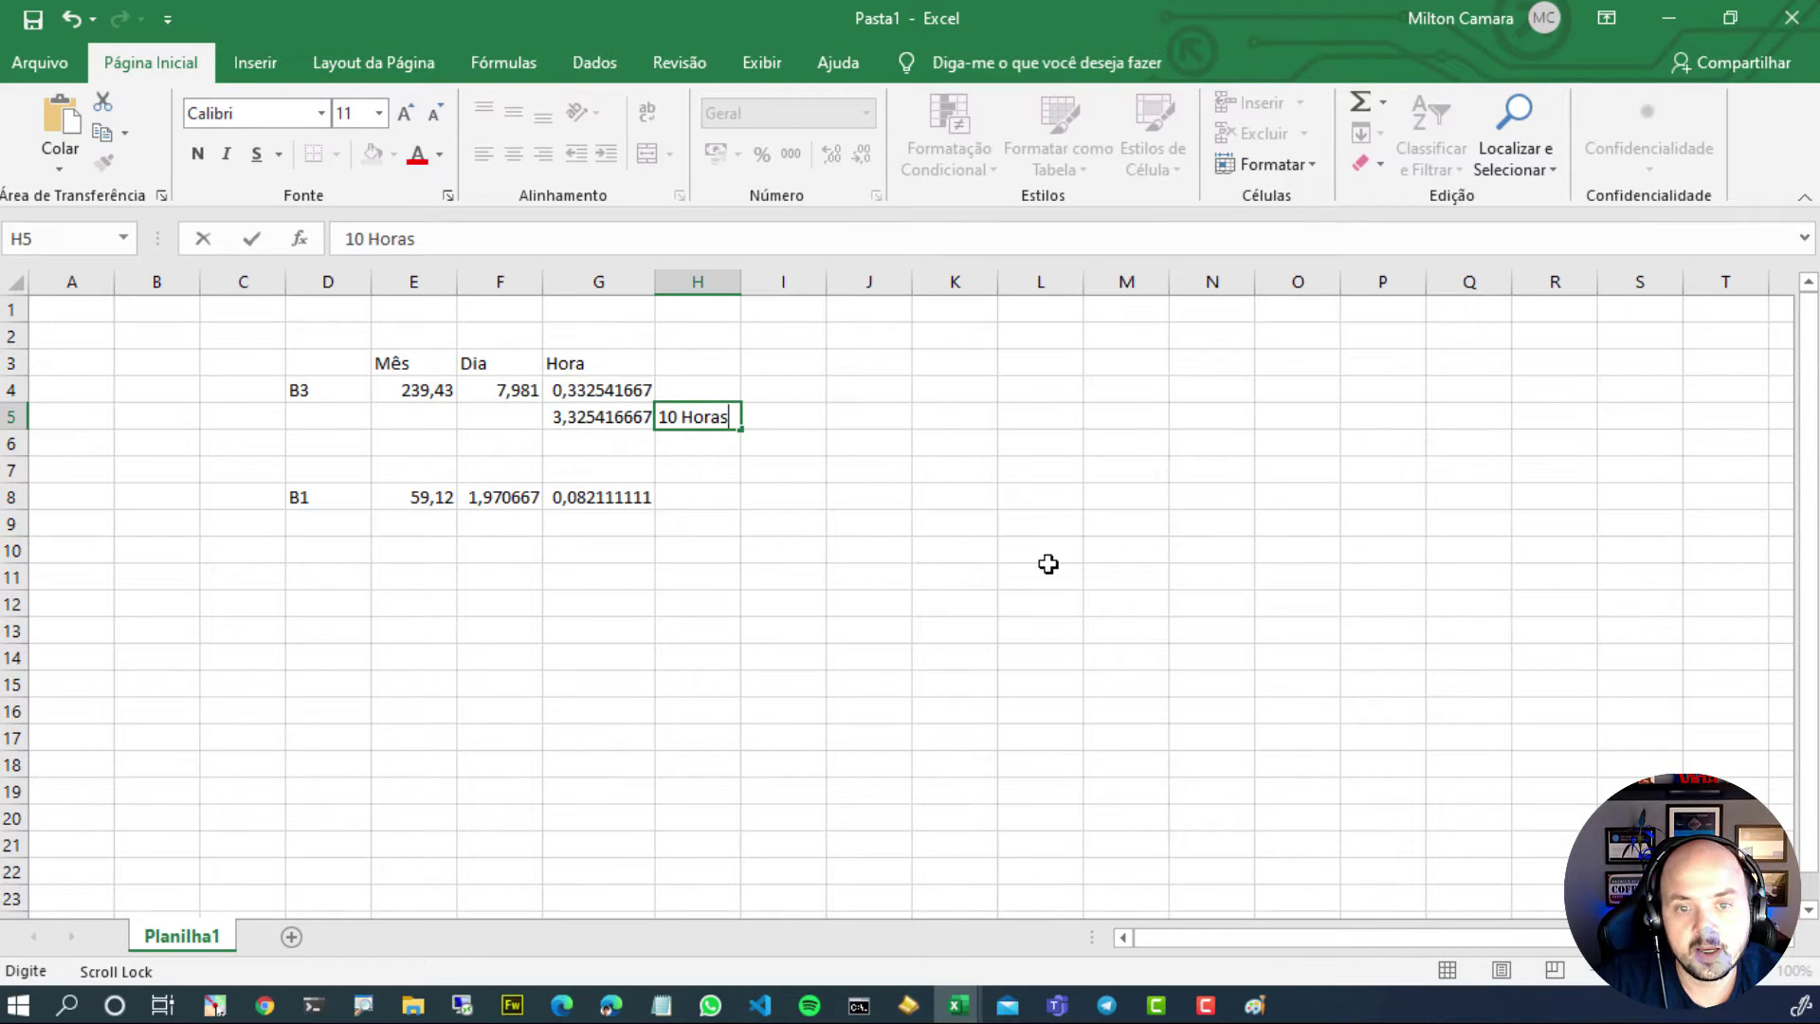
pyautogui.click(674, 496)
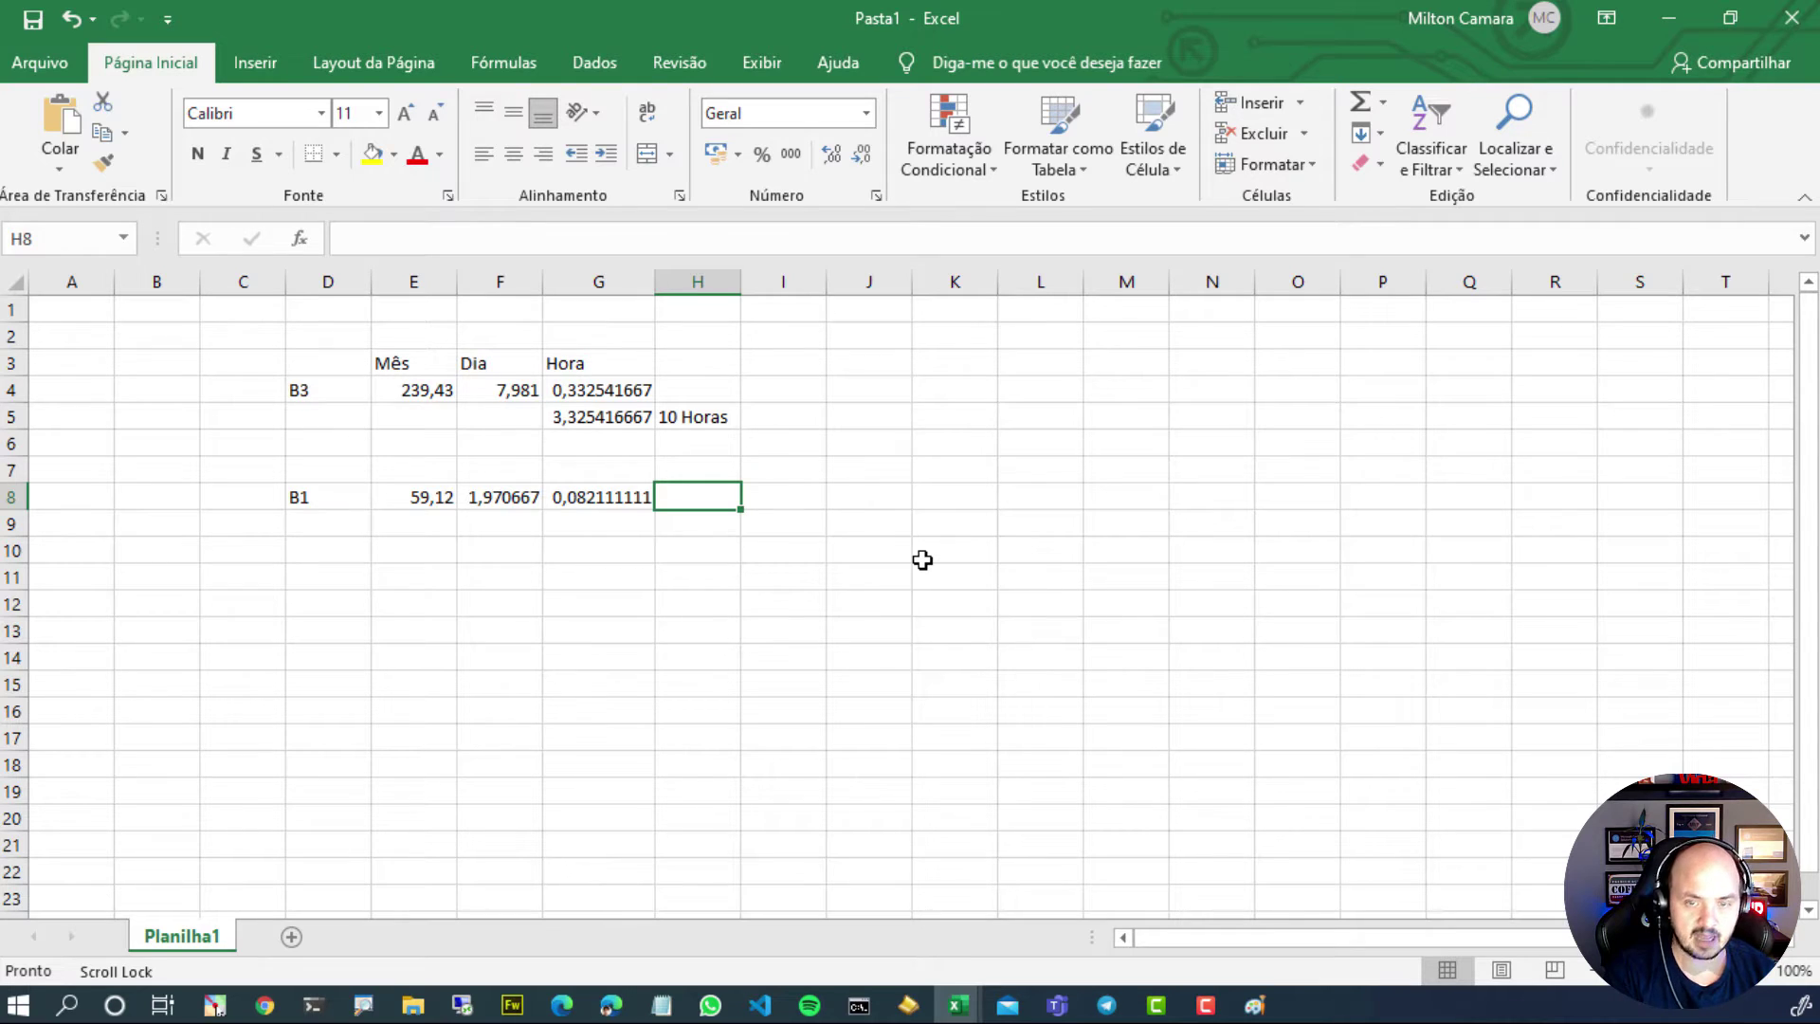
pyautogui.write('14')
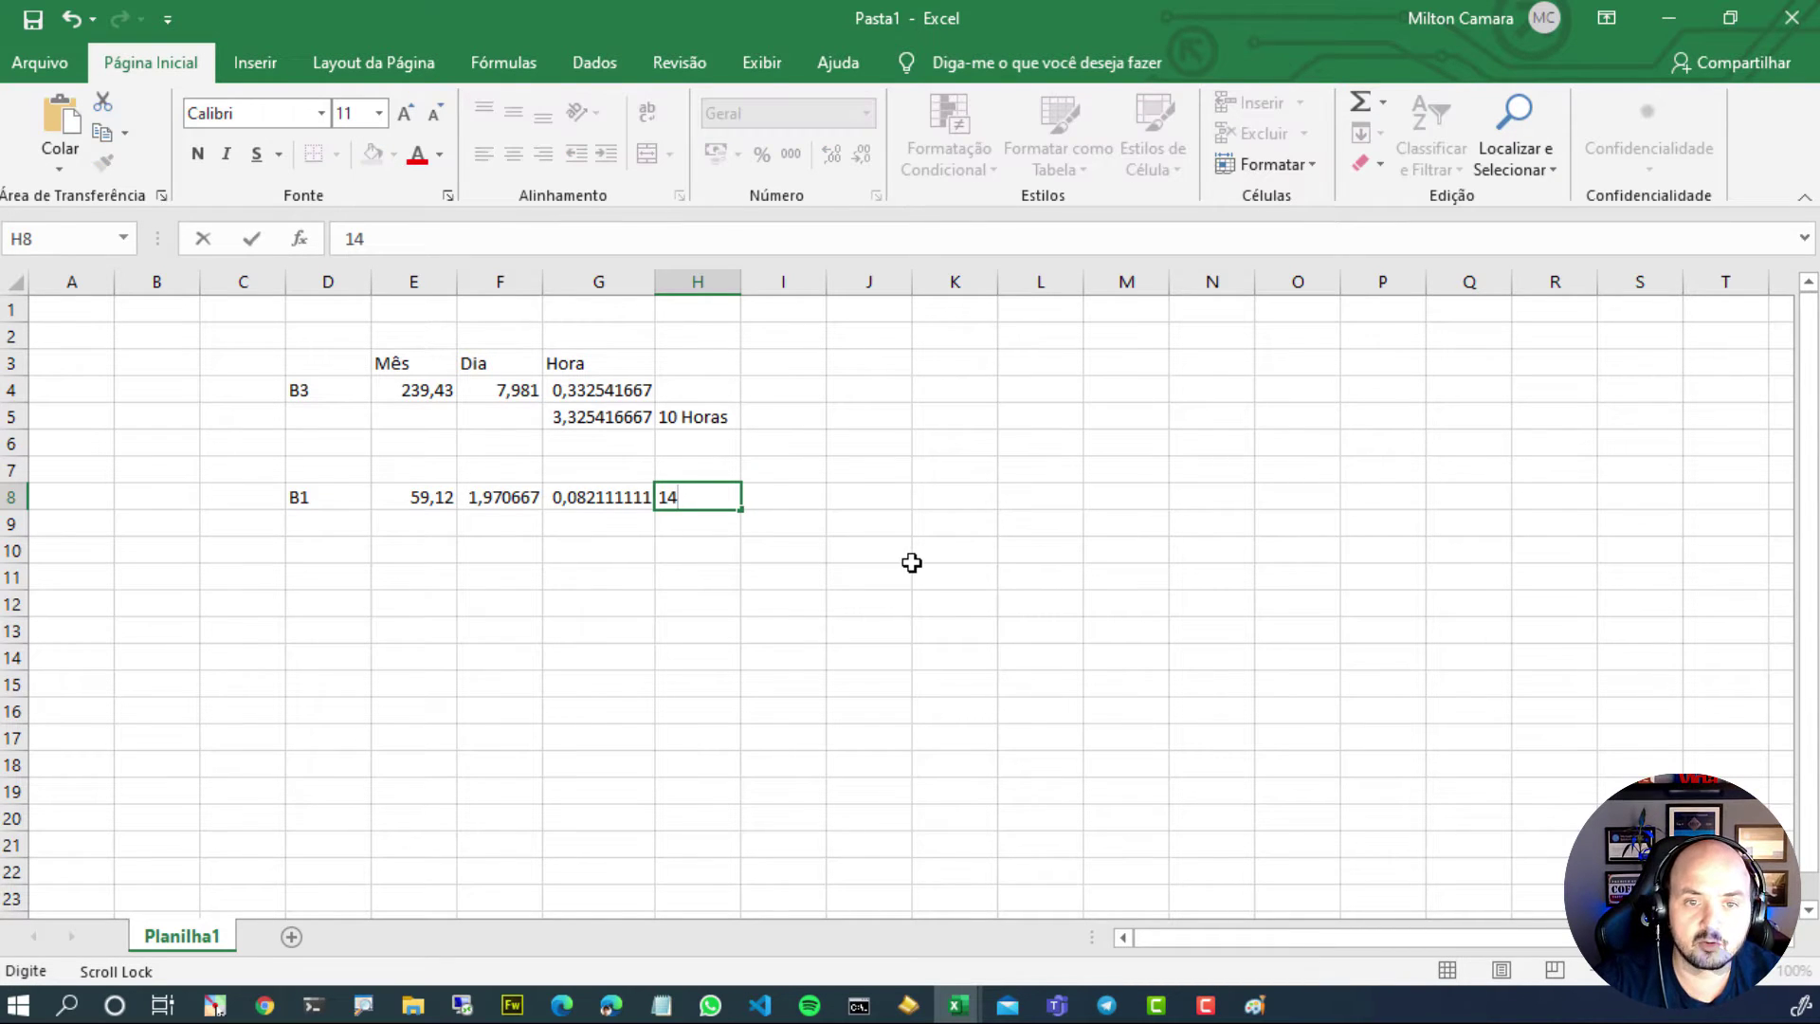
pyautogui.write(' Horas')
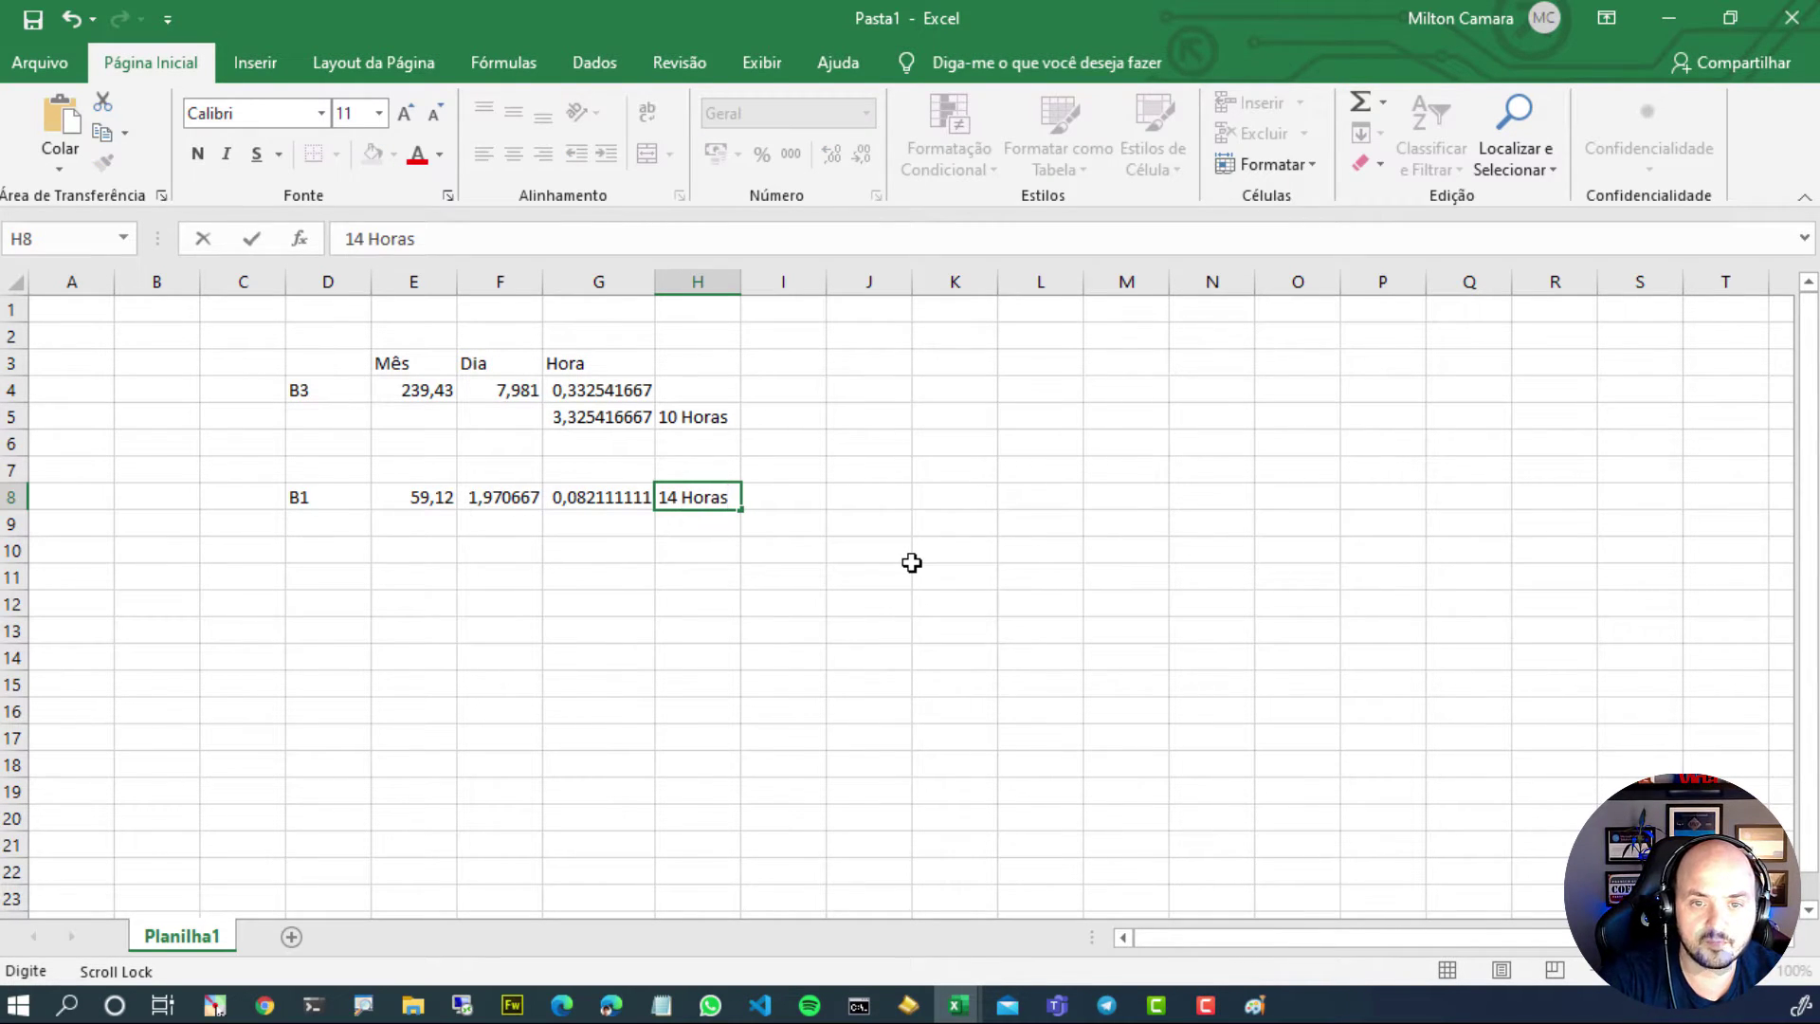
pyautogui.press('BackSpace')
pyautogui.press('BackSpace')
pyautogui.press('BackSpace')
pyautogui.press('BackSpace')
pyautogui.press('BackSpace')
pyautogui.press('BackSpace')
pyautogui.press('BackSpace')
pyautogui.press('BackSpace')
pyautogui.scroll(-1, 912, 563)
pyautogui.press('Return')
pyautogui.write(']')
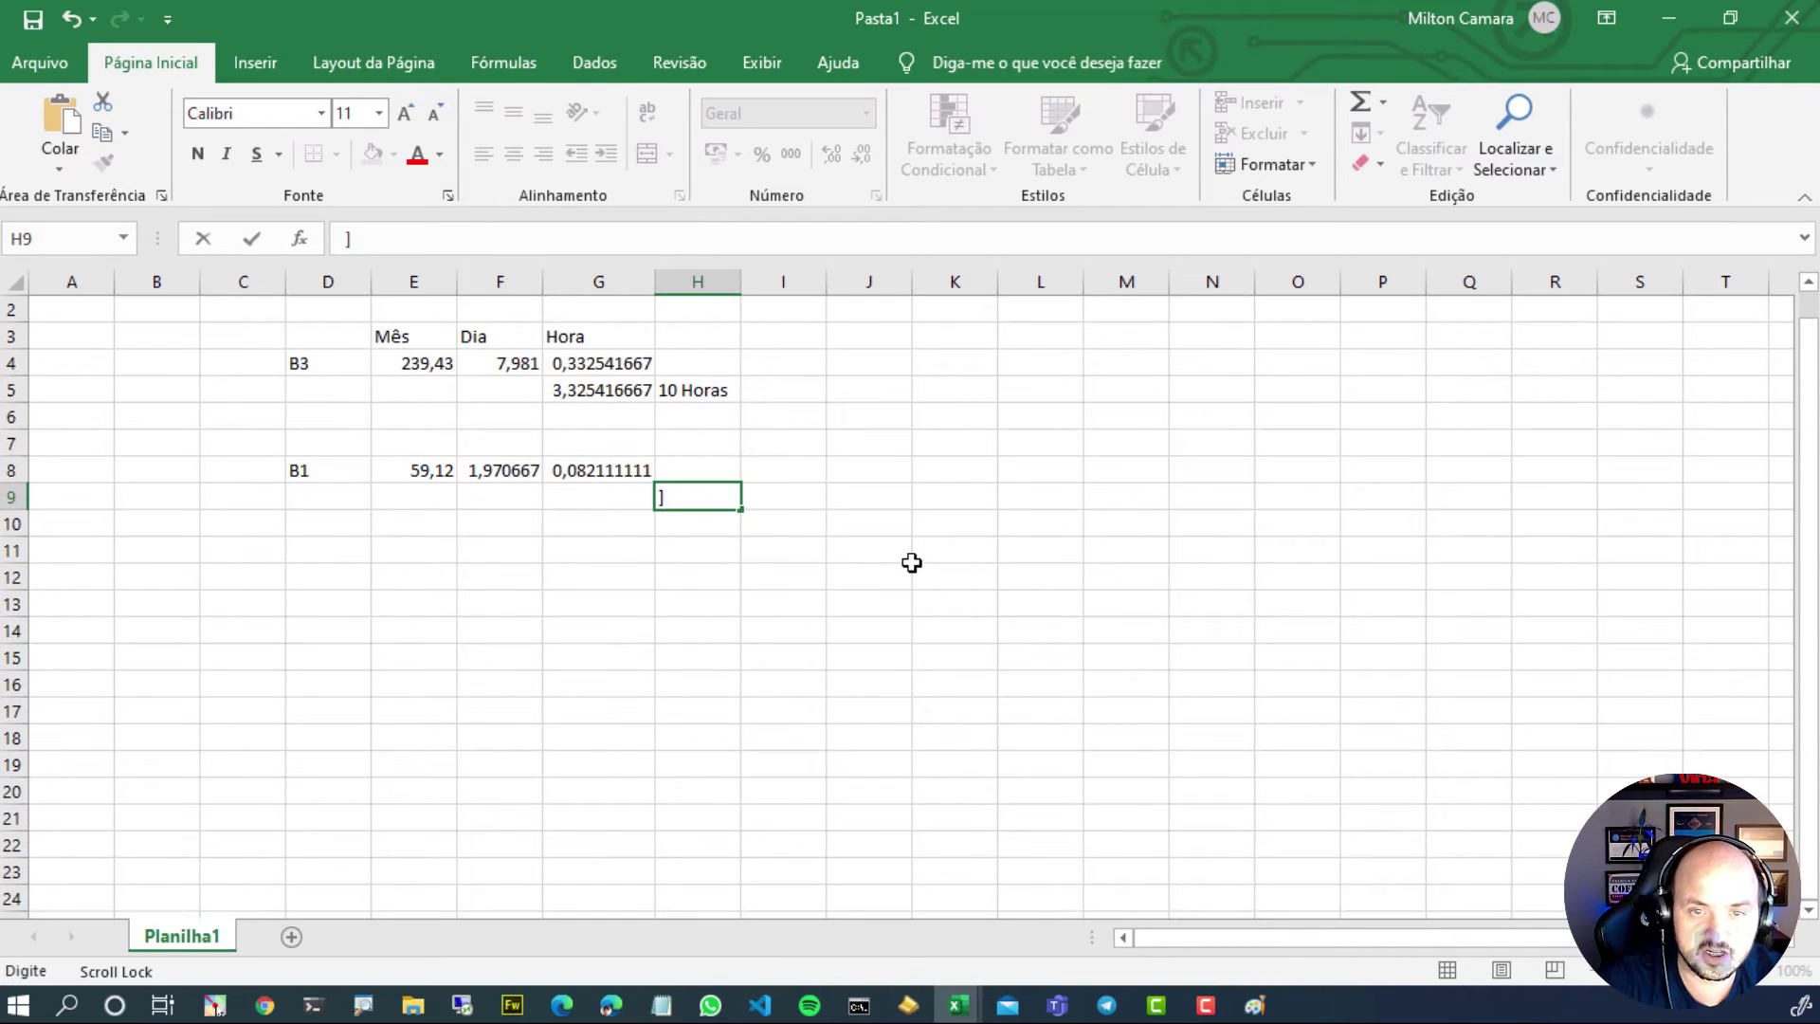
pyautogui.press('BackSpace')
# Calculate the cost of 14 hours on B1 in cell G9 with the formula =G8*14.
pyautogui.click(622, 478)
pyautogui.click(623, 488)
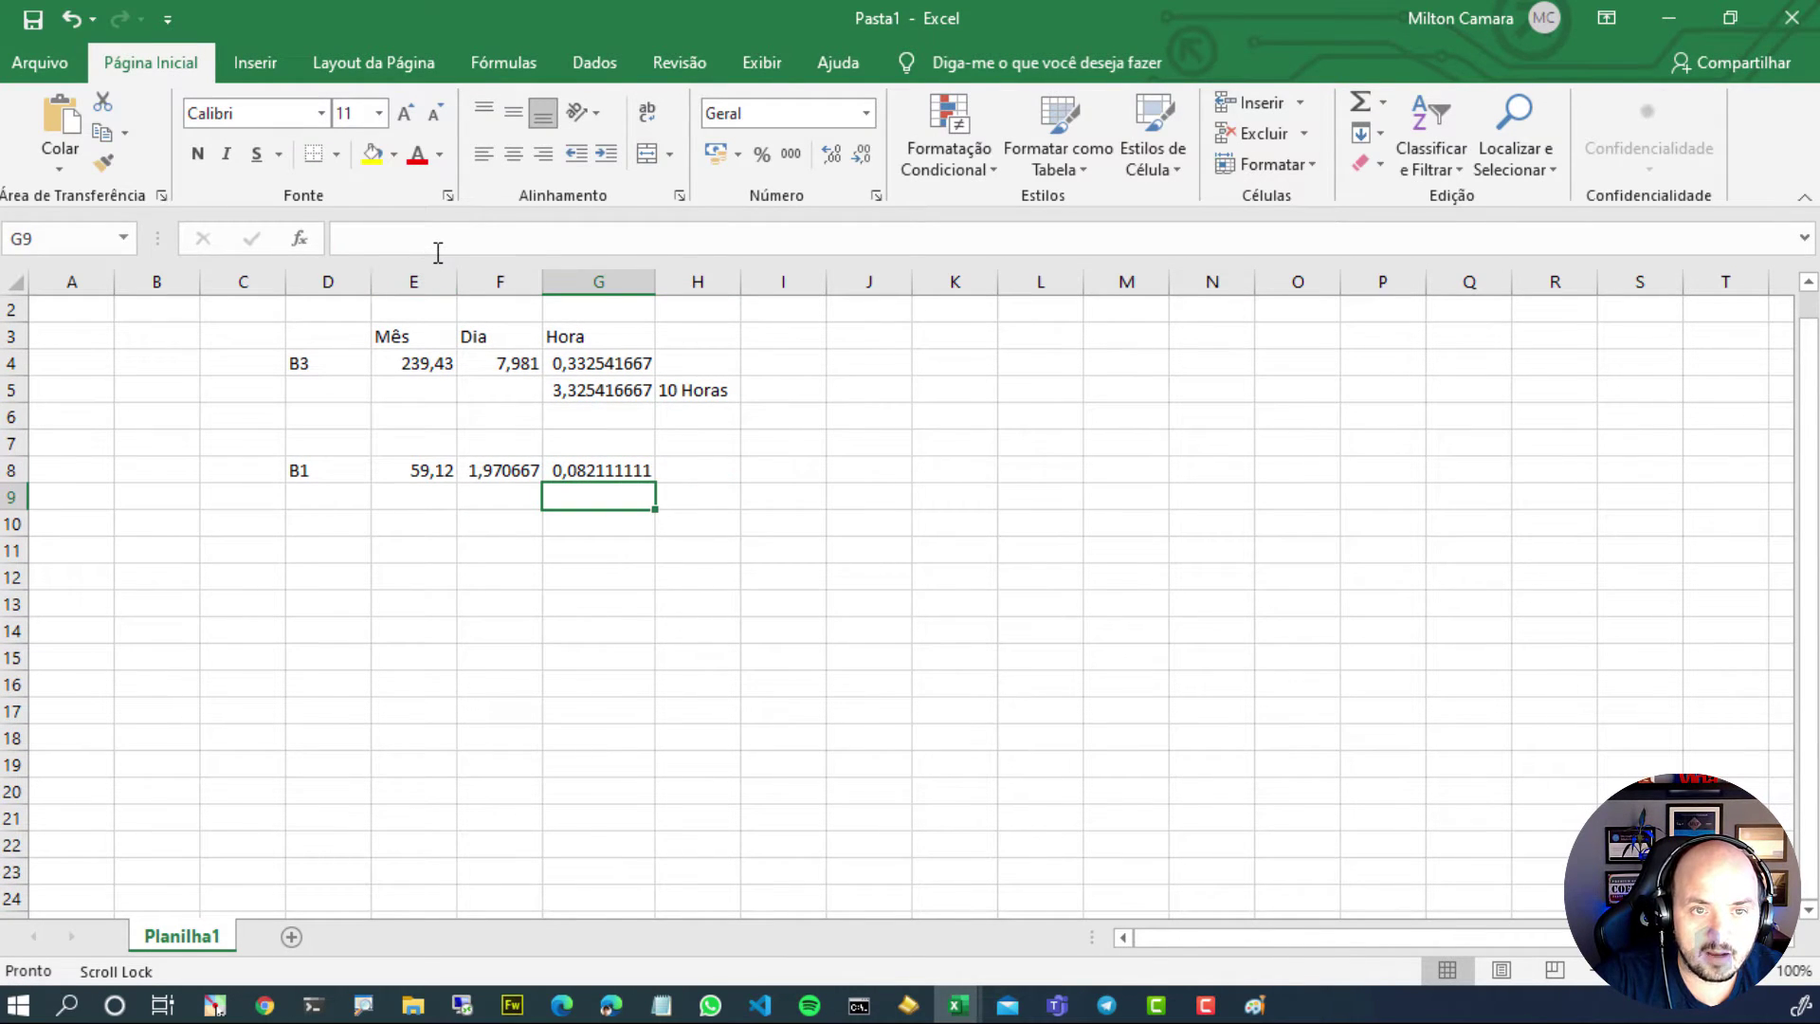
pyautogui.write('=')
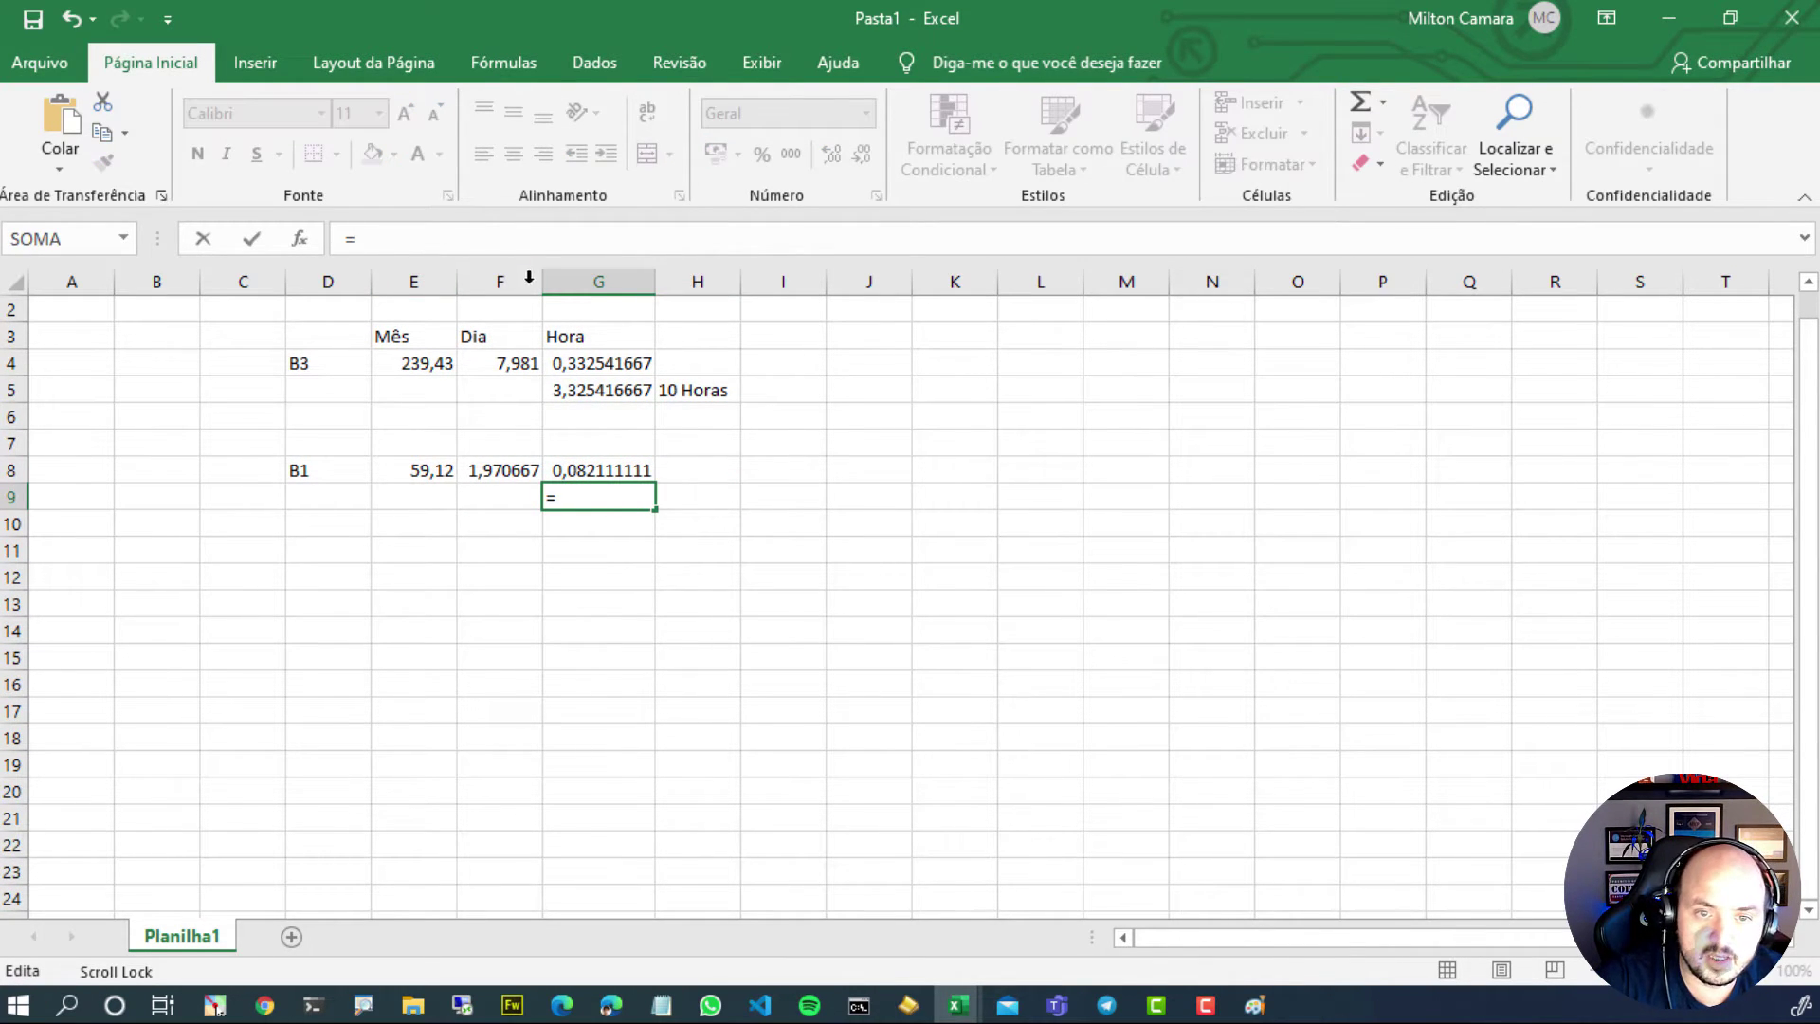
pyautogui.click(590, 469)
pyautogui.write('*14')
pyautogui.press('Return')
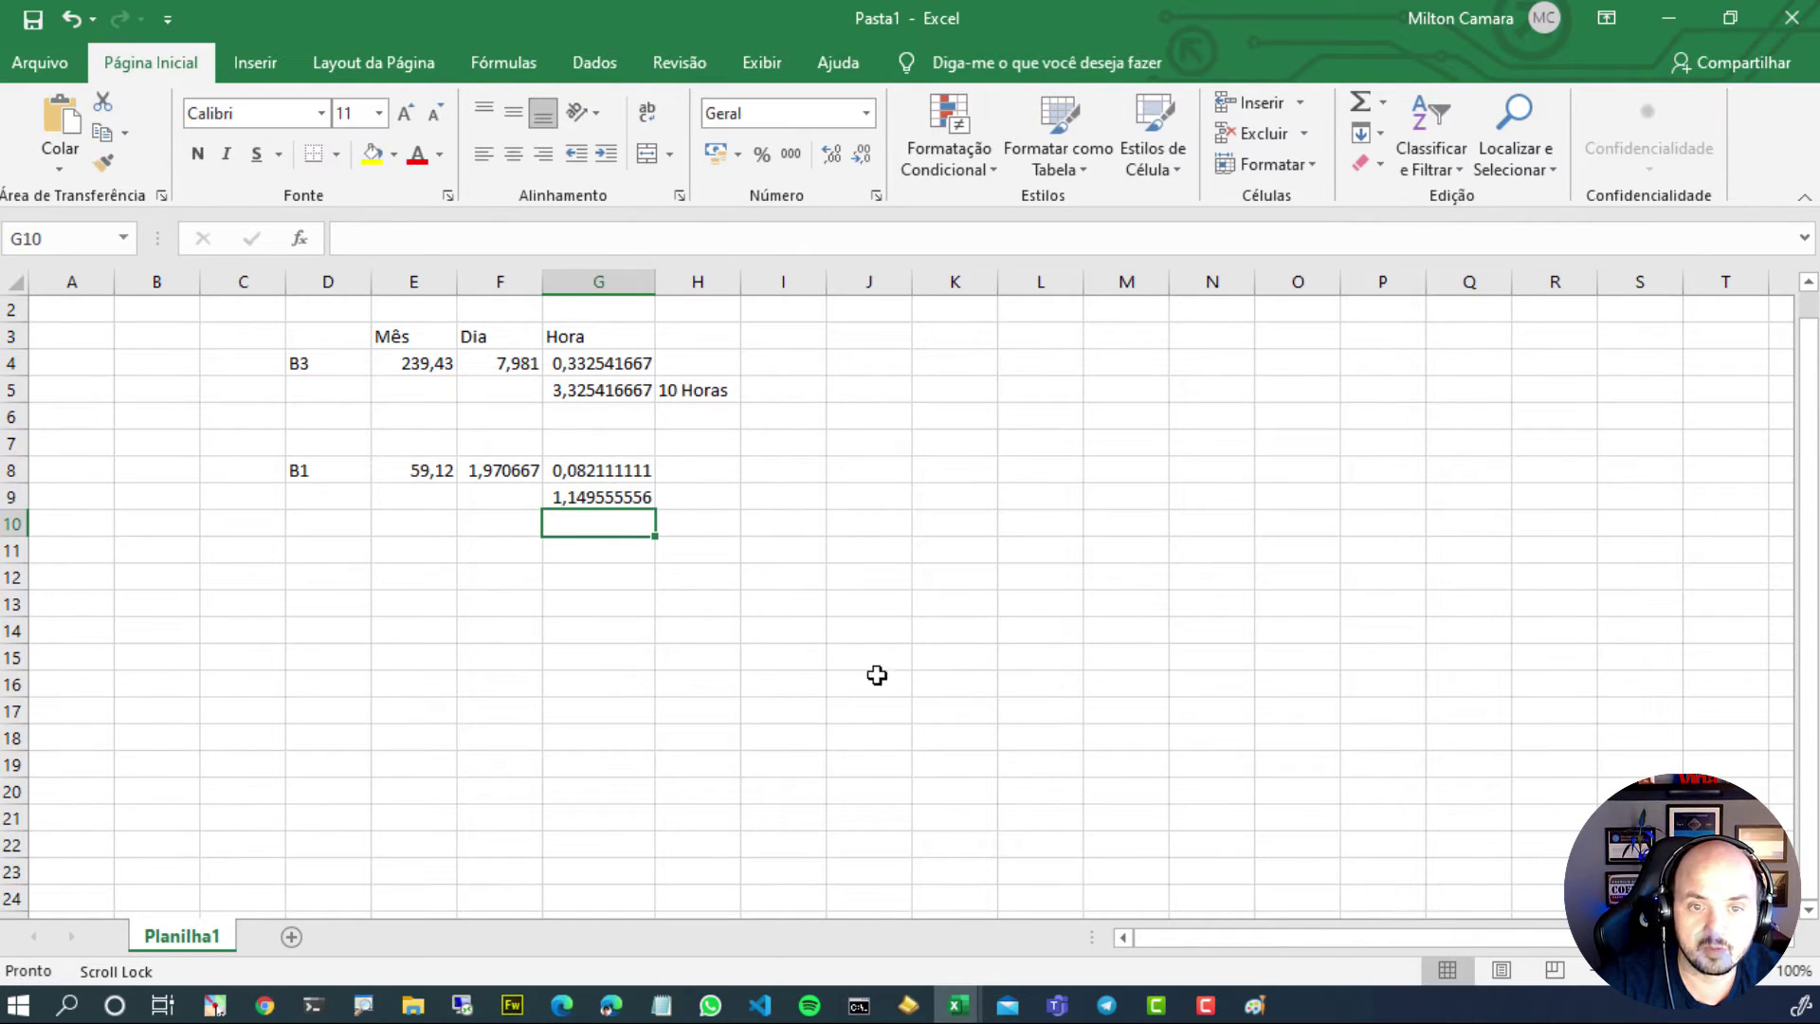
# Label the B1 partial cost by entering 14 Horas in cell H9.
pyautogui.click(683, 503)
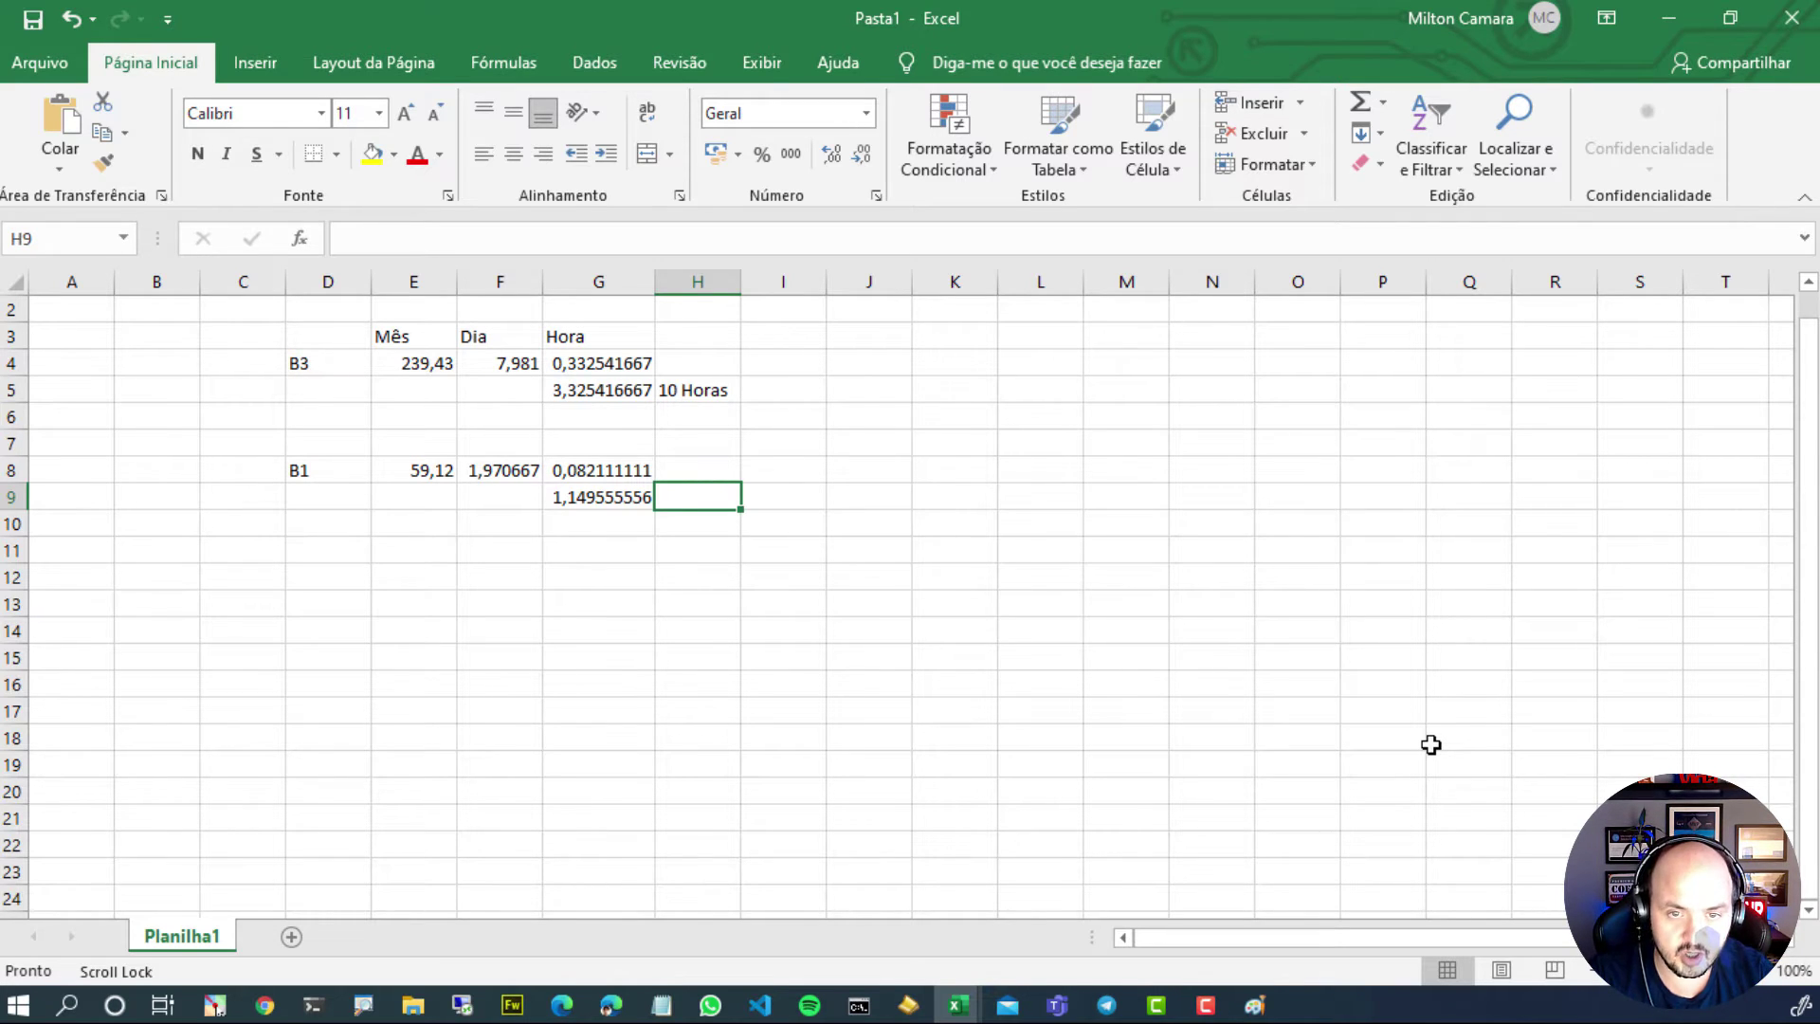
pyautogui.write('14 H')
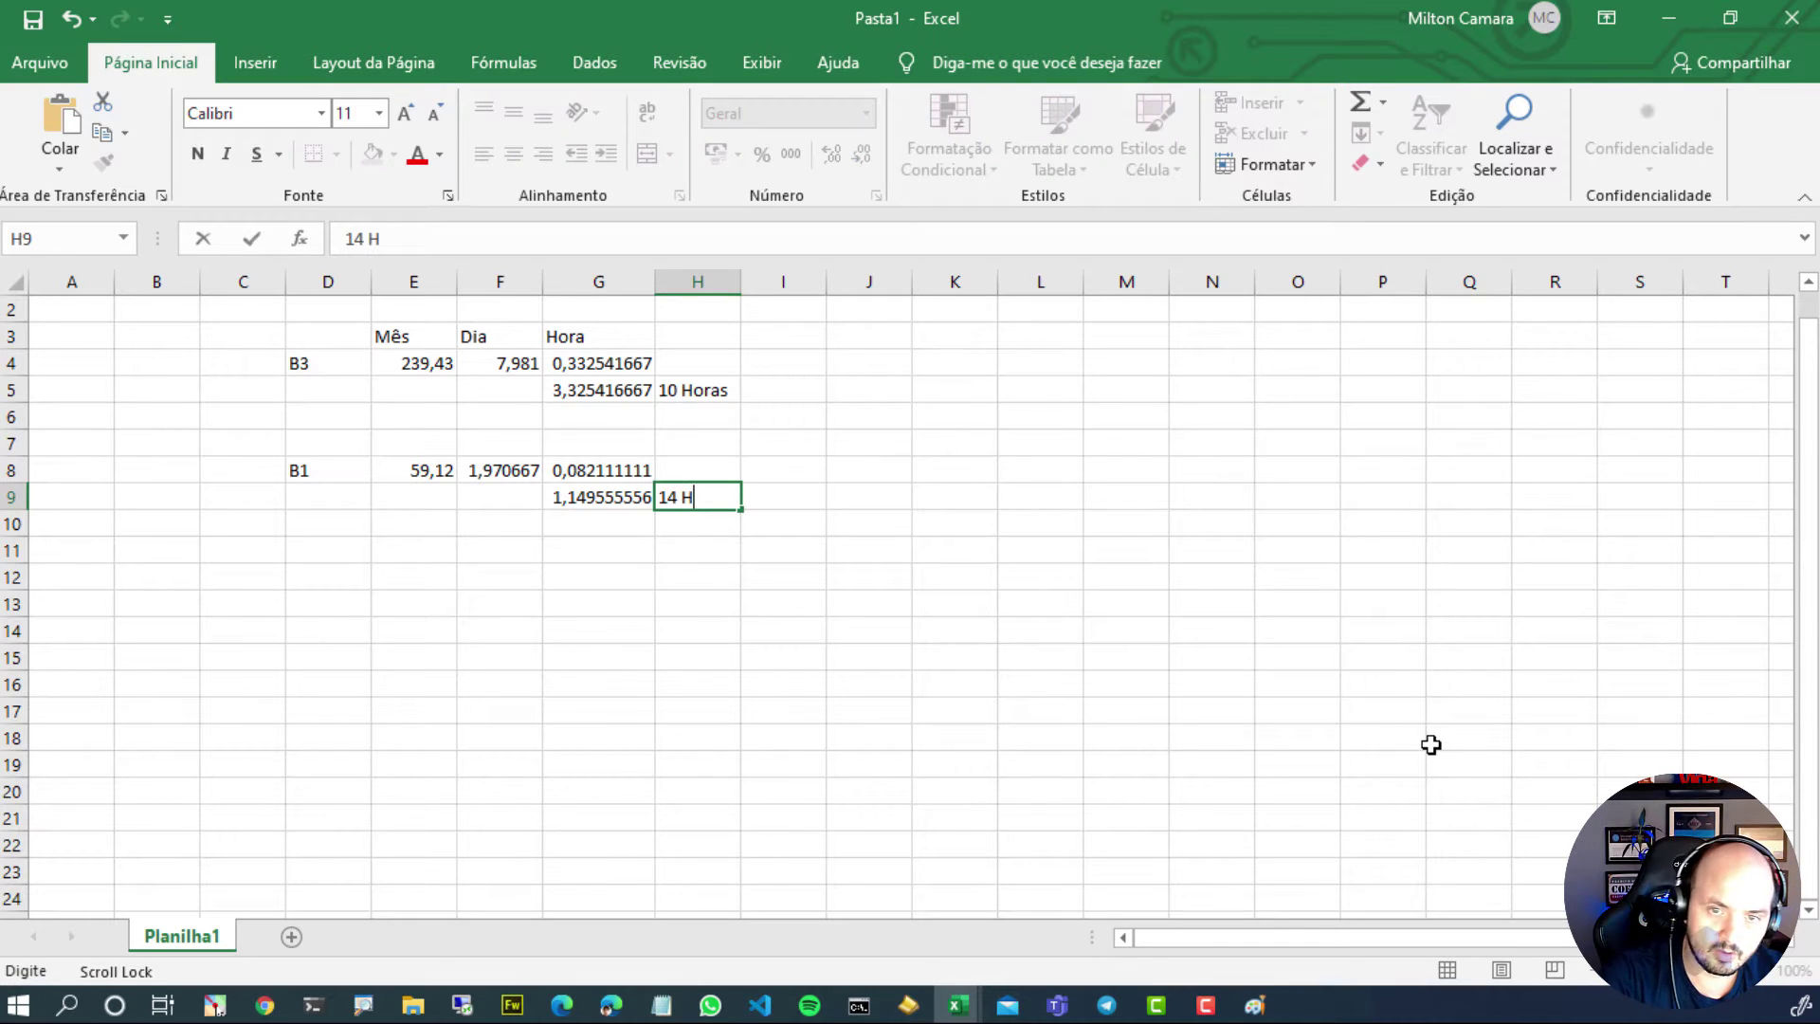
pyautogui.write('oras')
pyautogui.press('BackSpace')
pyautogui.press('BackSpace')
pyautogui.press('BackSpace')
pyautogui.write('ras')
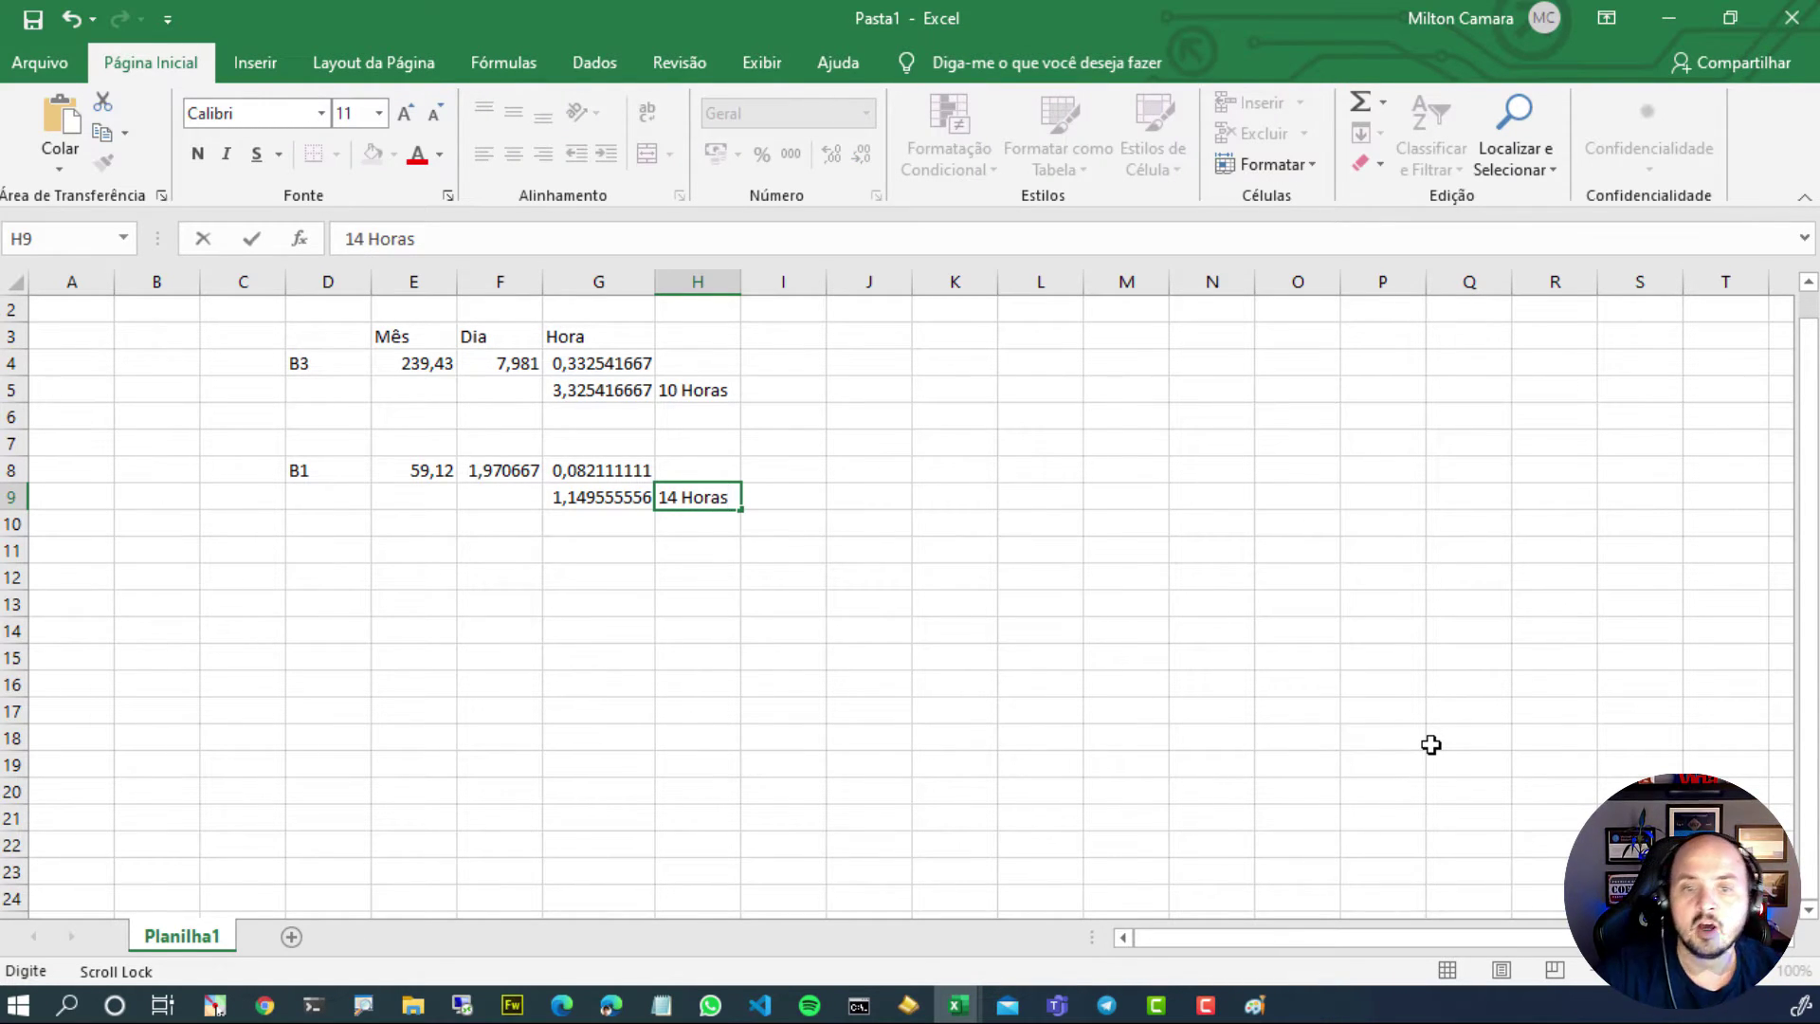
pyautogui.click(941, 675)
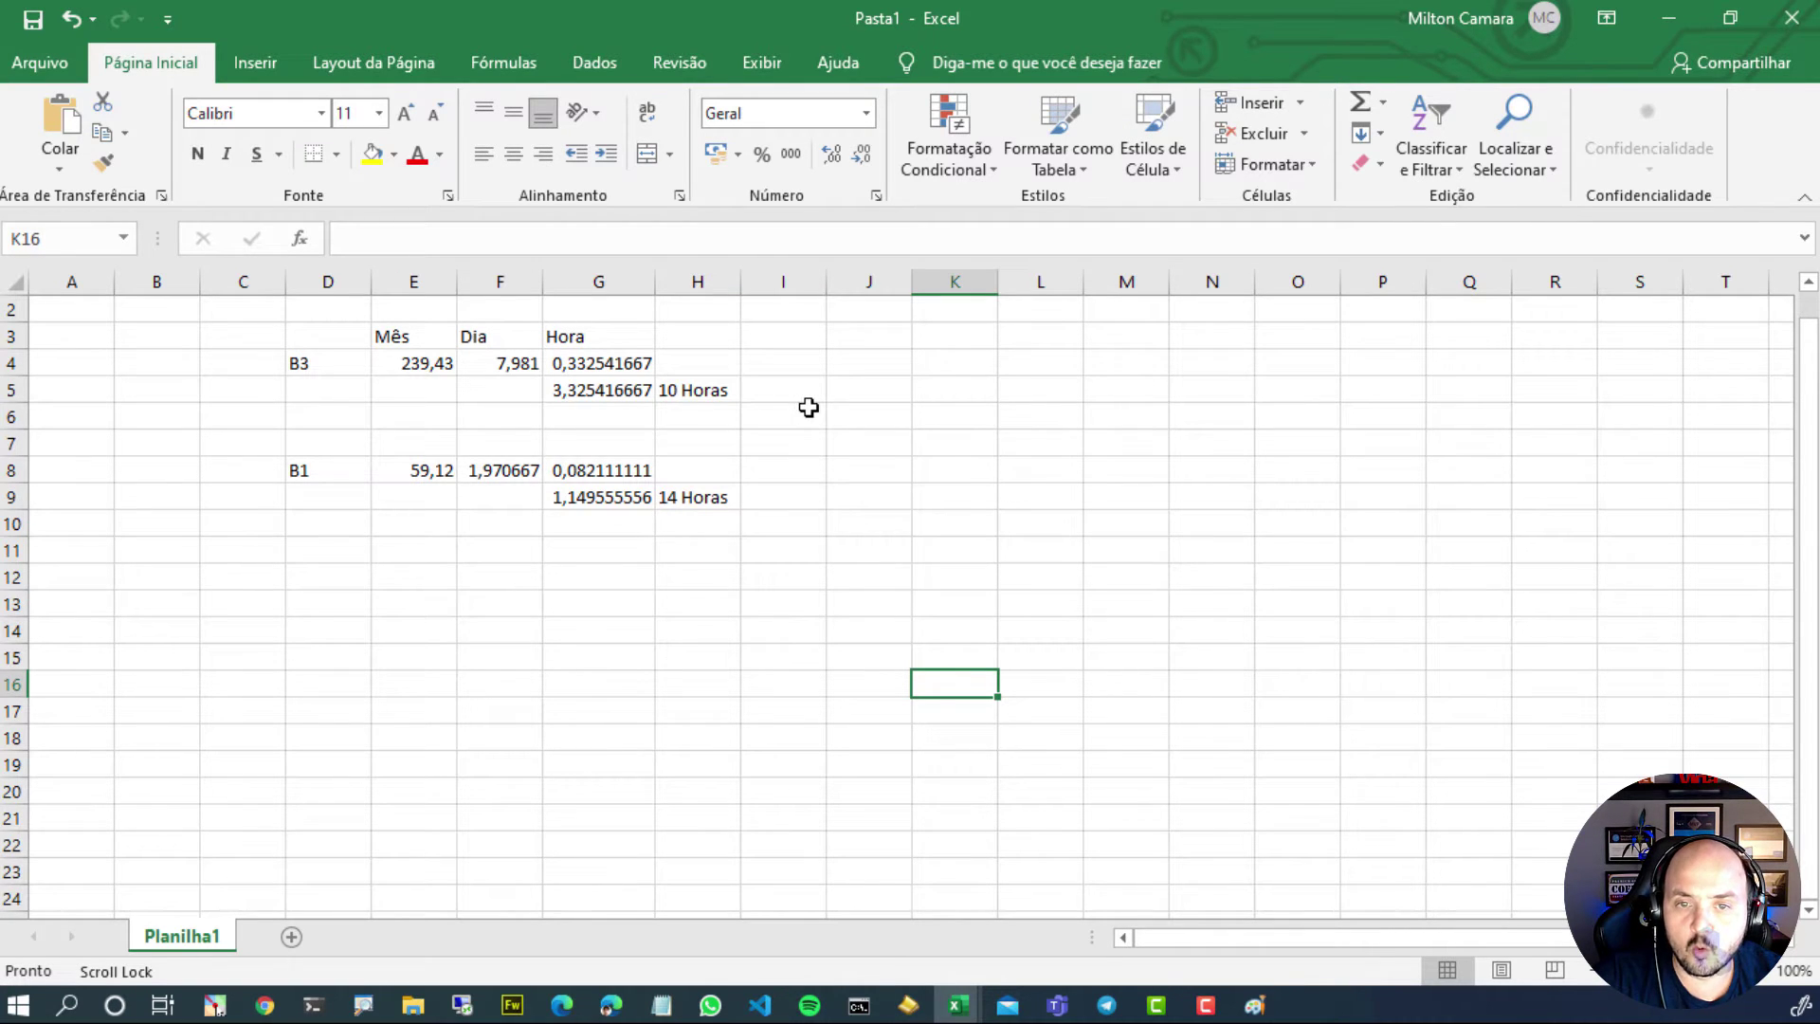
# Add the B3 and B1 partial costs in cell I7 with the formula =G5+G9.
pyautogui.click(606, 389)
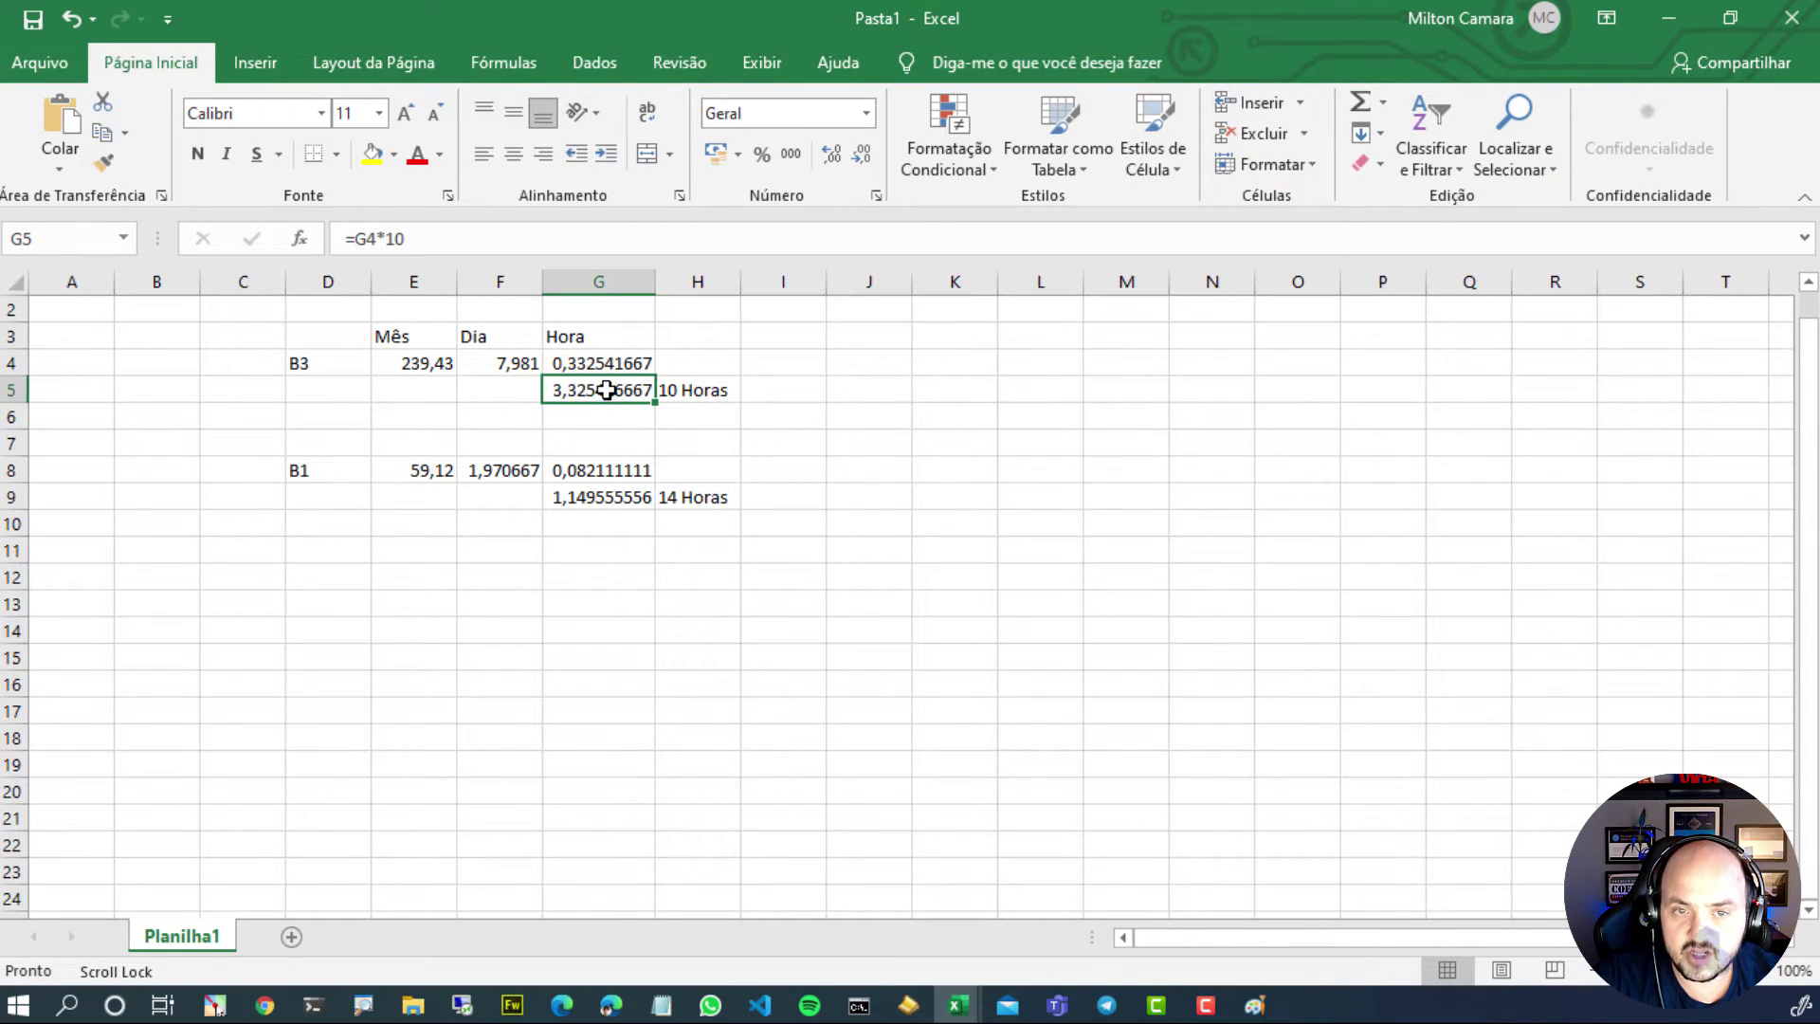
pyautogui.click(799, 439)
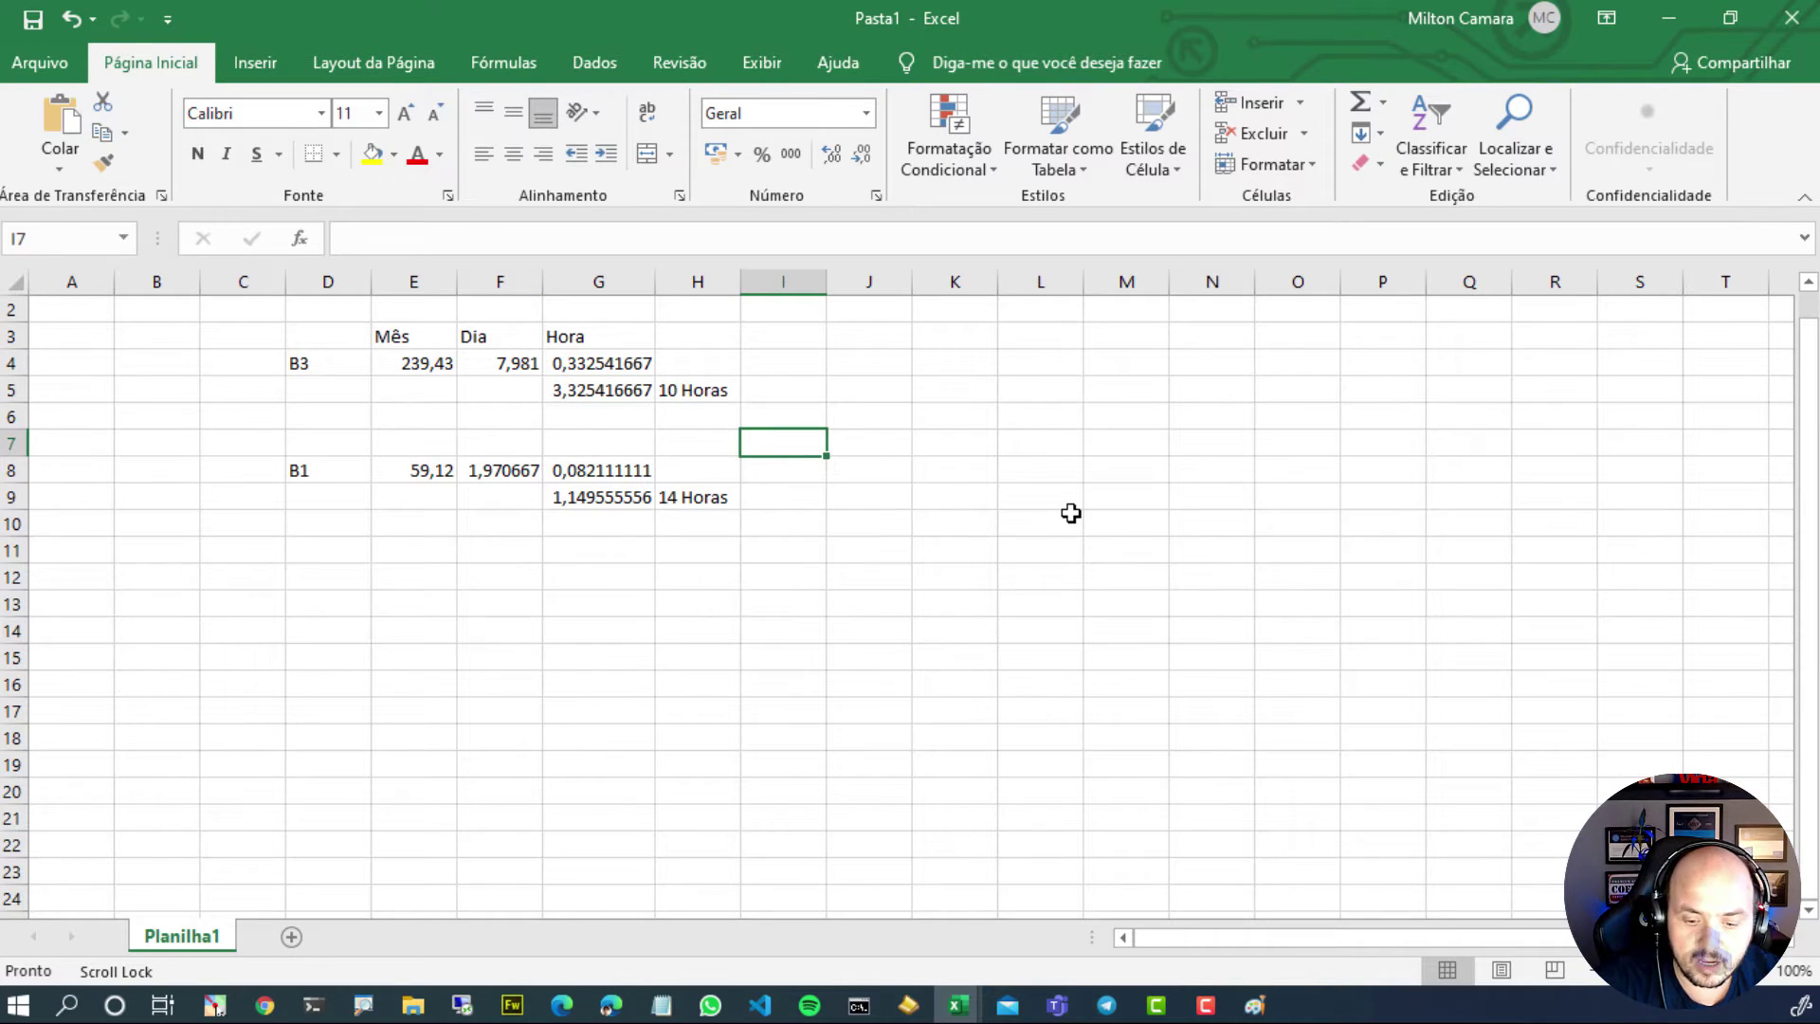
pyautogui.write('=')
pyautogui.click(593, 393)
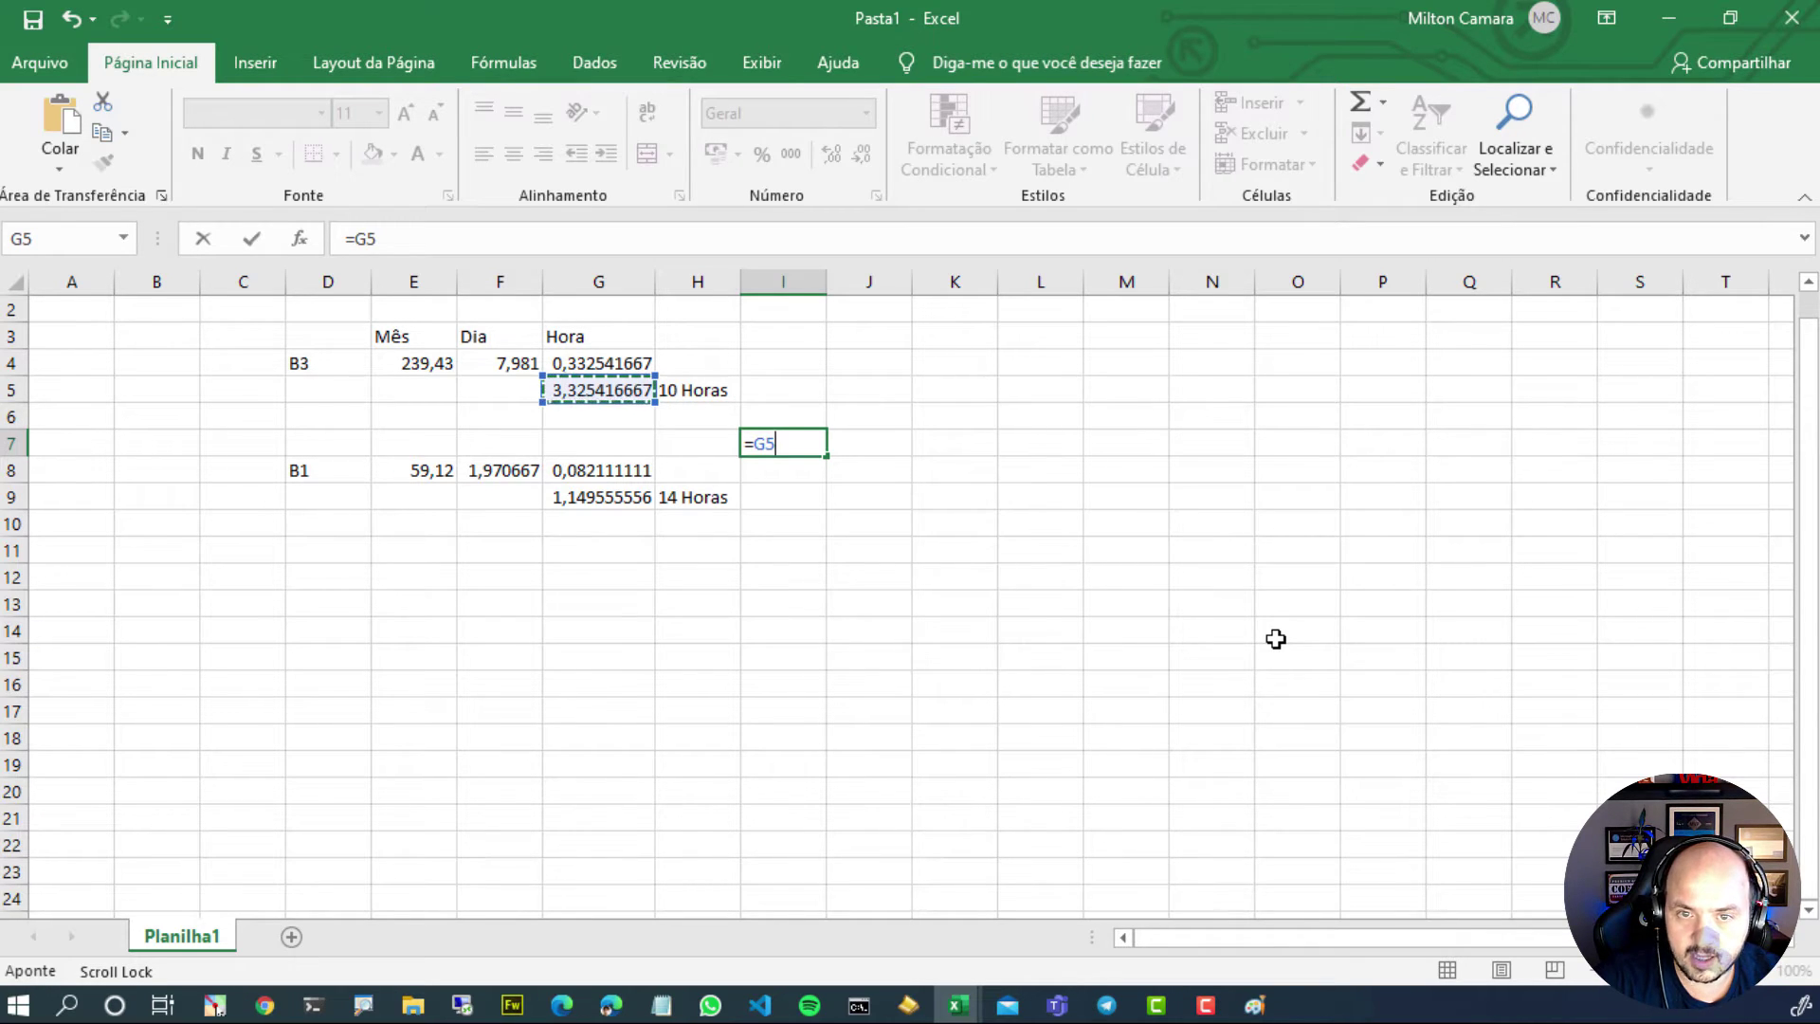
pyautogui.write('+')
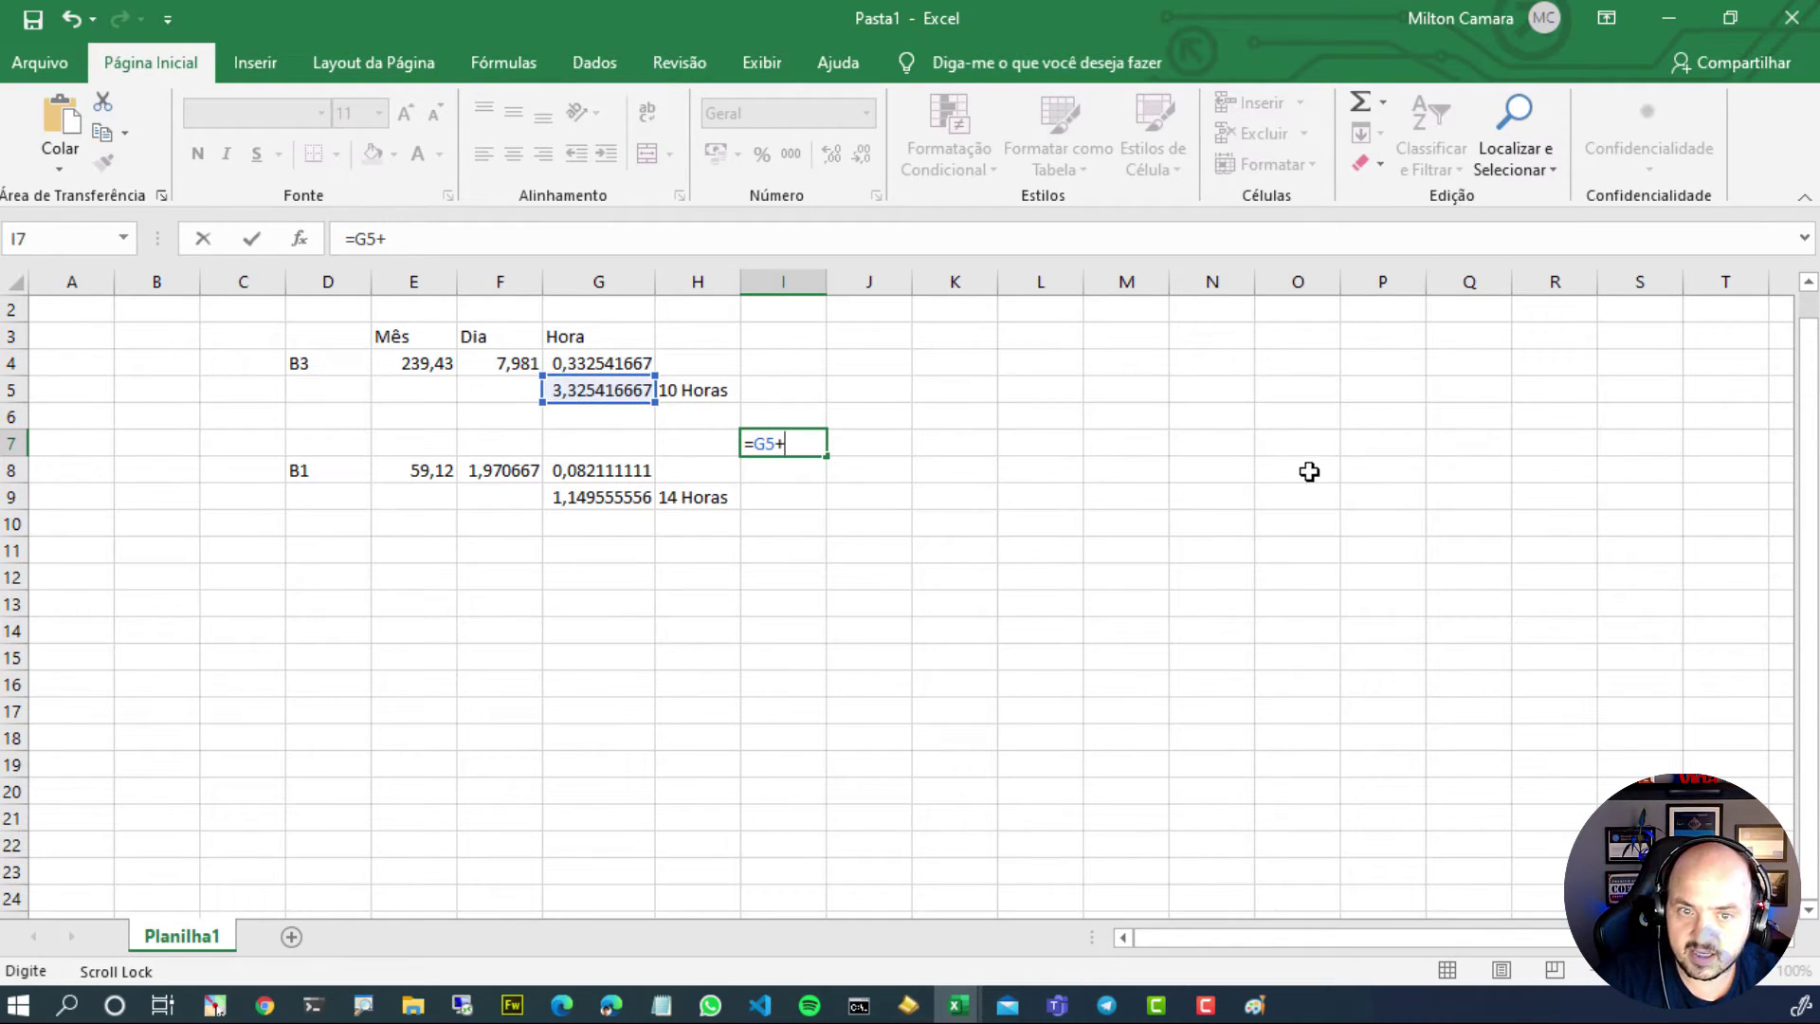
pyautogui.click(611, 511)
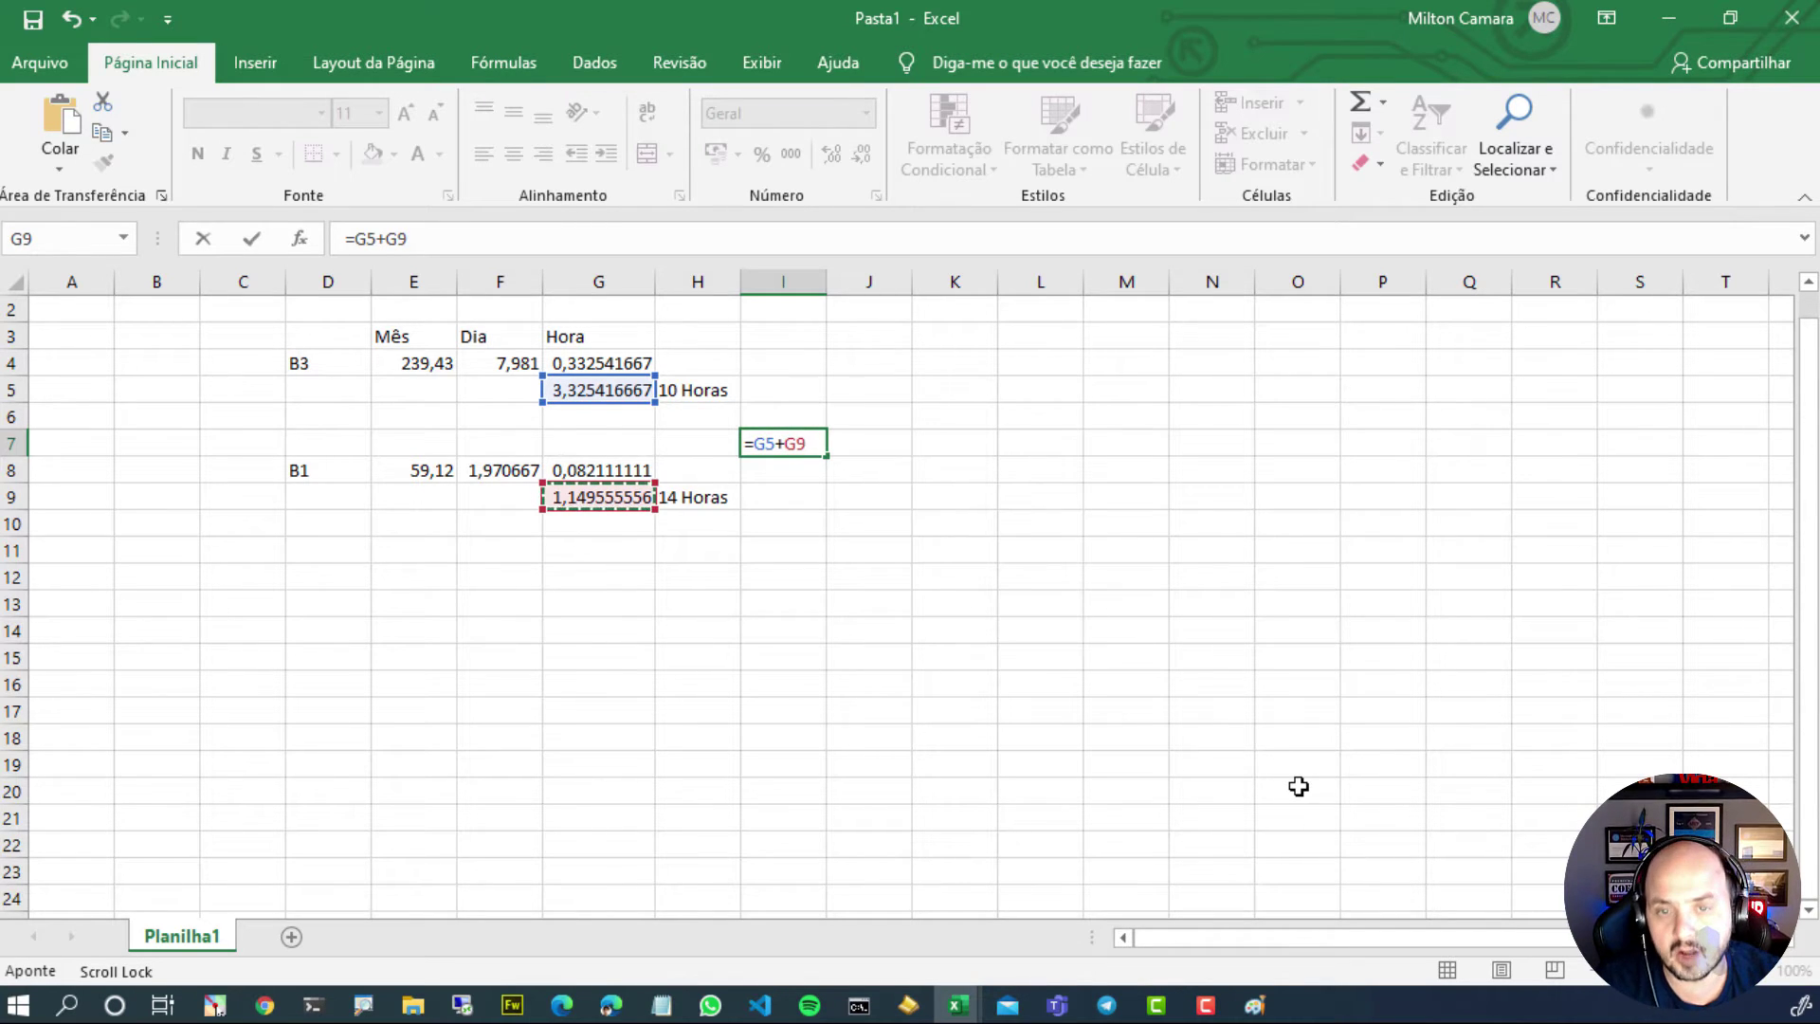
pyautogui.press('Return')
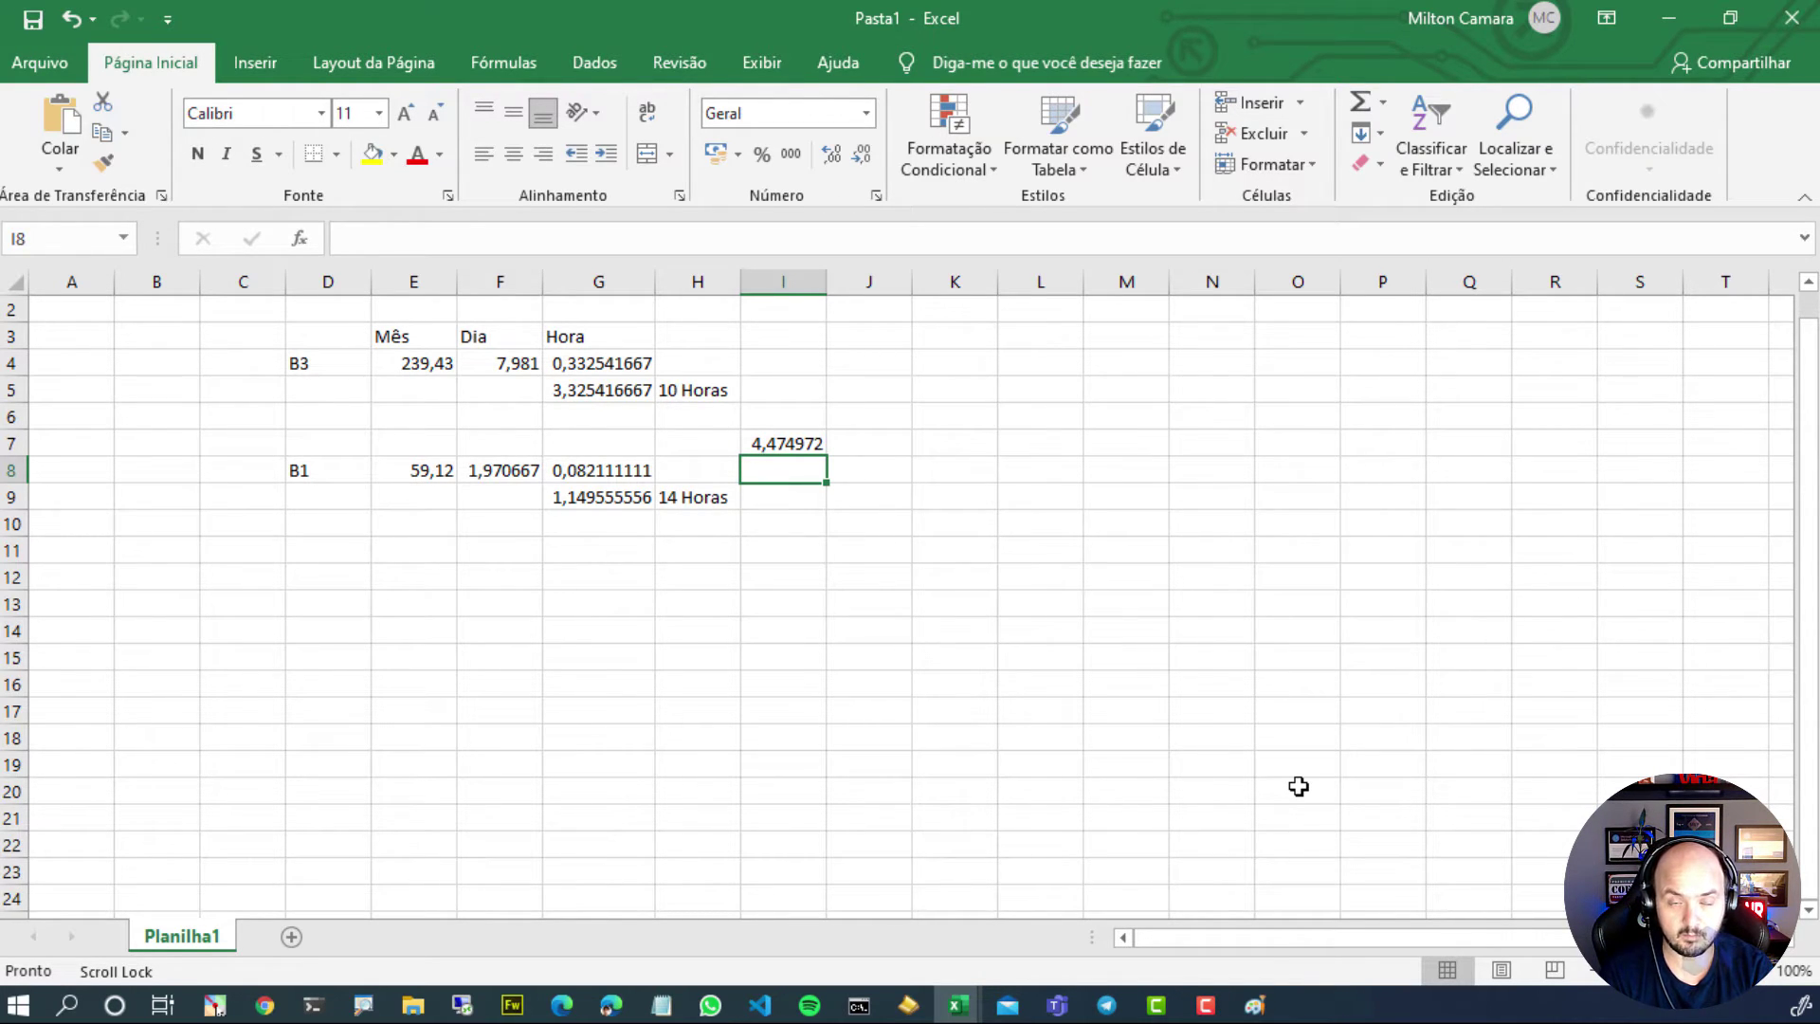
# Calculate the combined monthly cost over 30 days in cell J7 with the formula =I7*30.
pyautogui.click(891, 445)
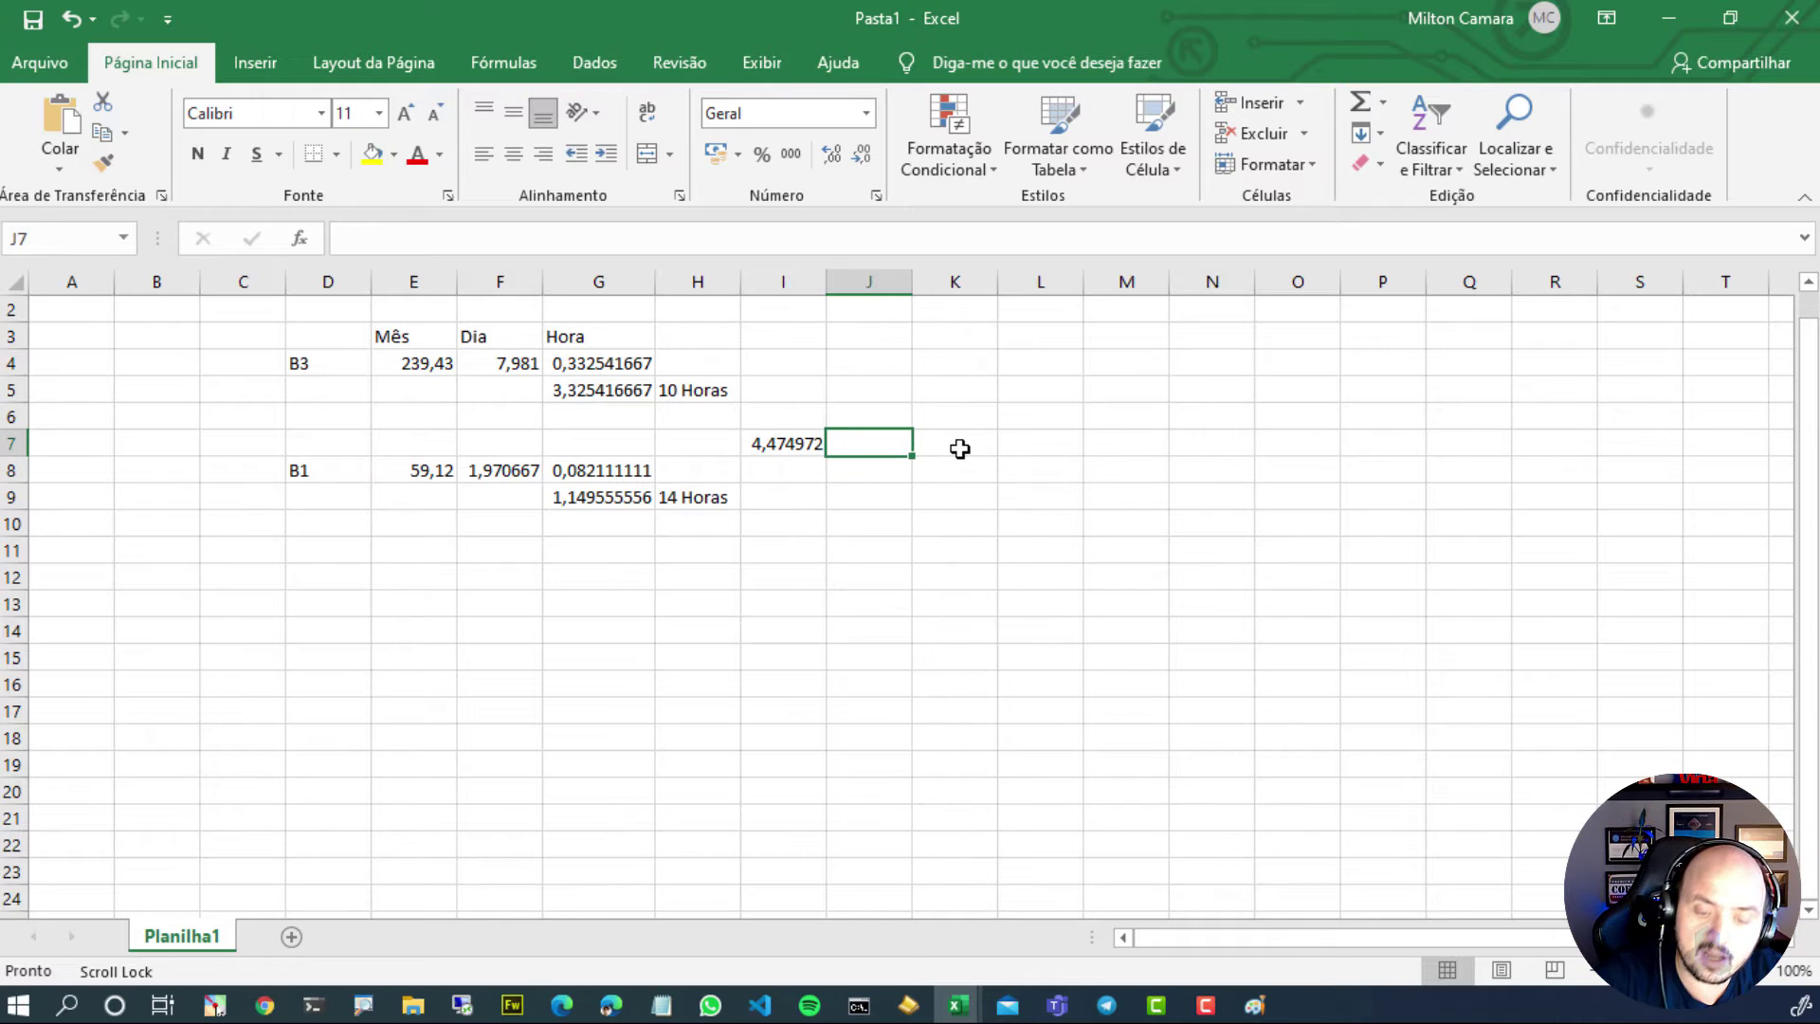
pyautogui.write('=')
pyautogui.click(777, 442)
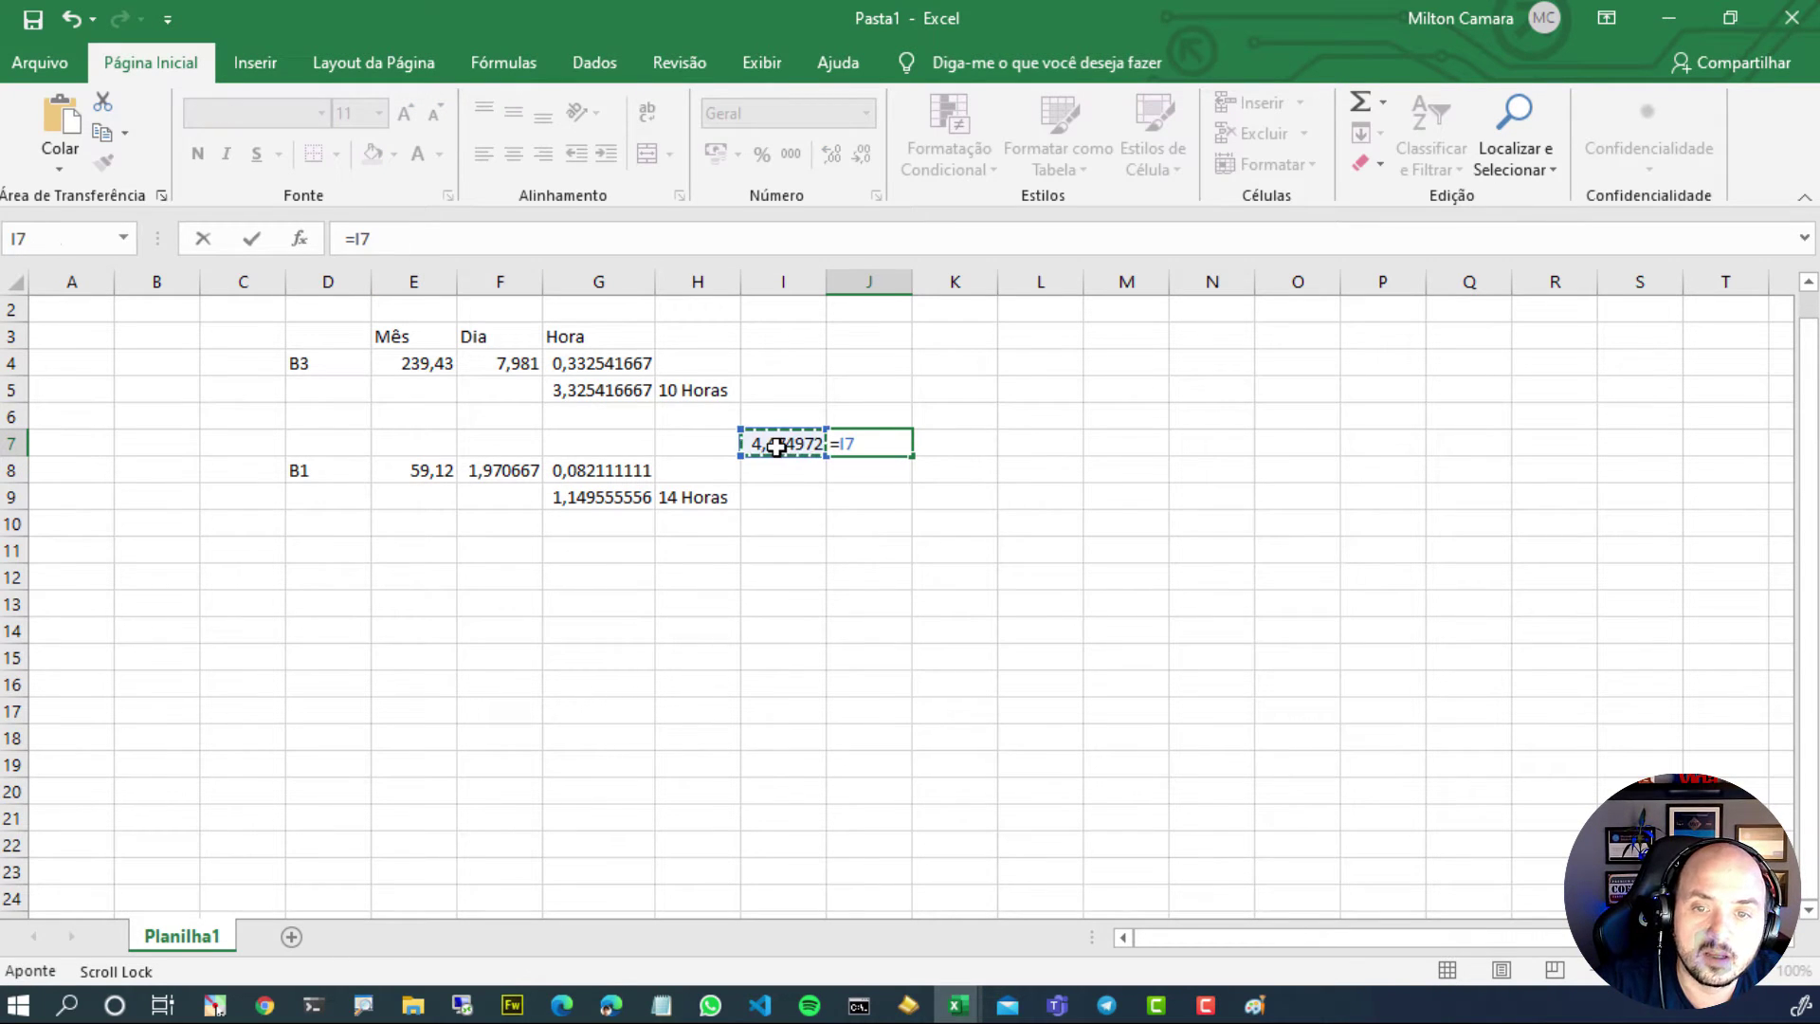
pyautogui.write('*30')
pyautogui.press('Return')
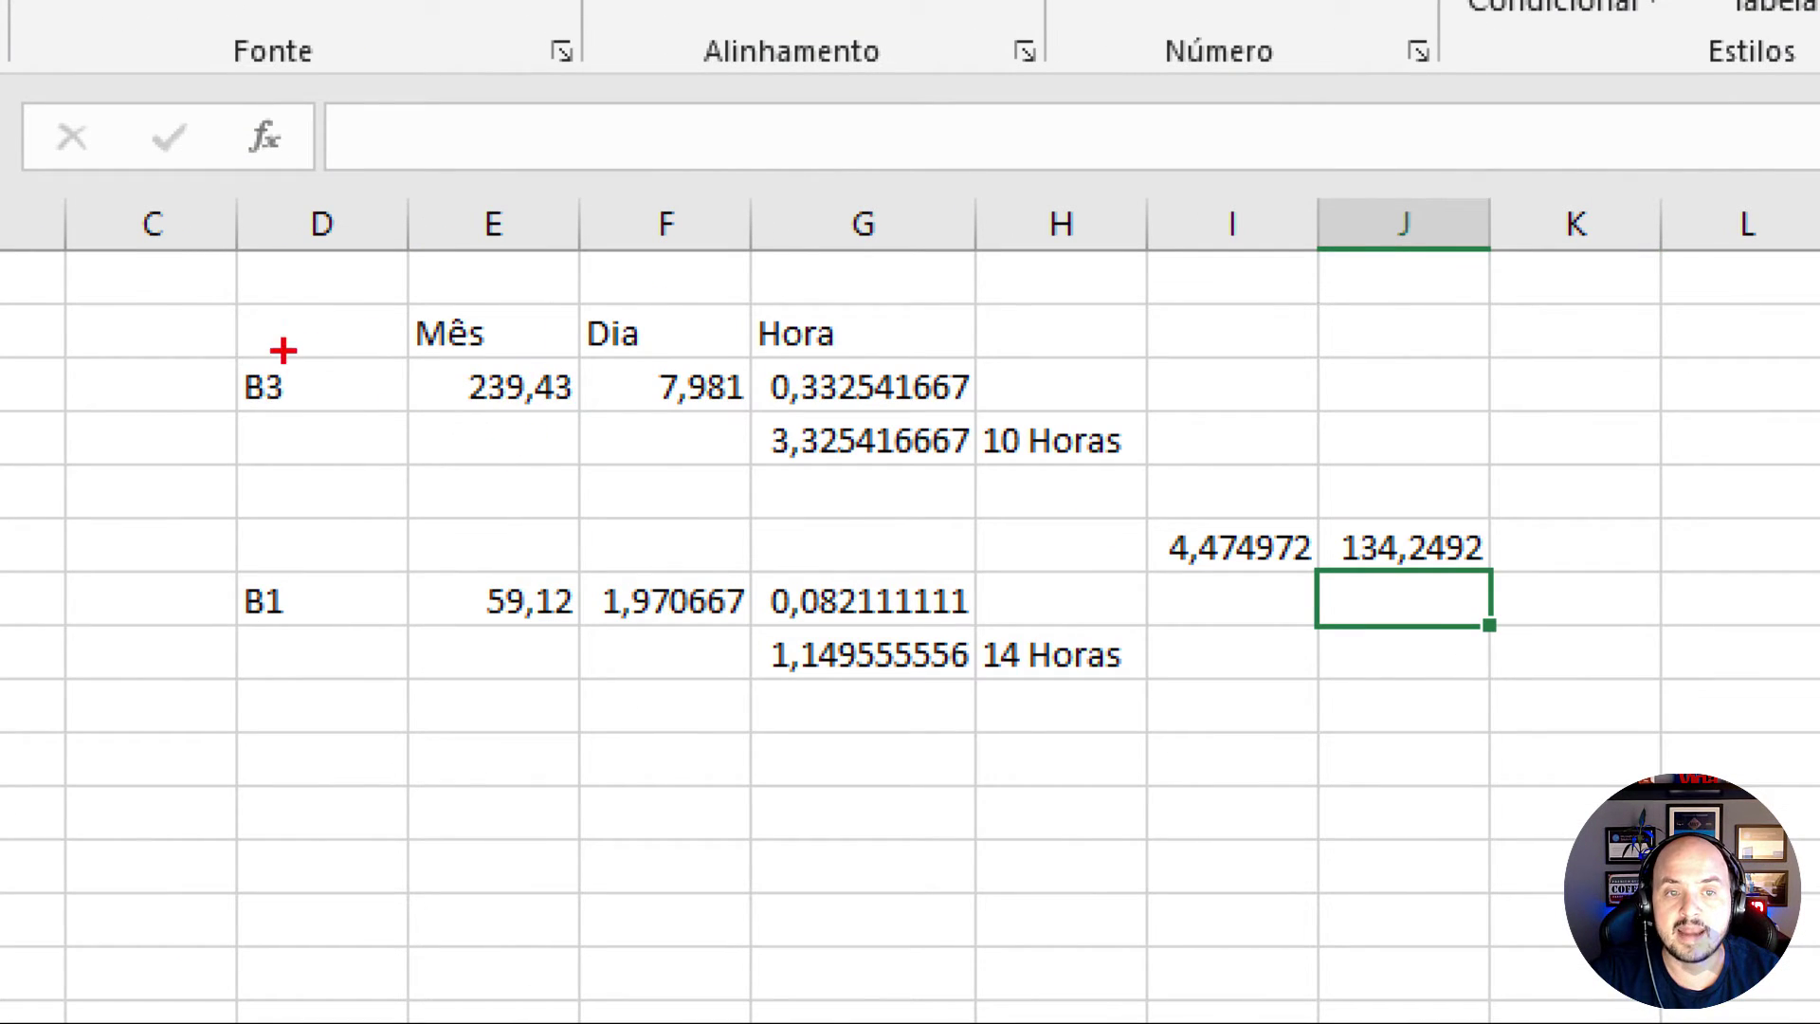
pyautogui.moveTo(194, 316); pyautogui.dragTo(362, 428)
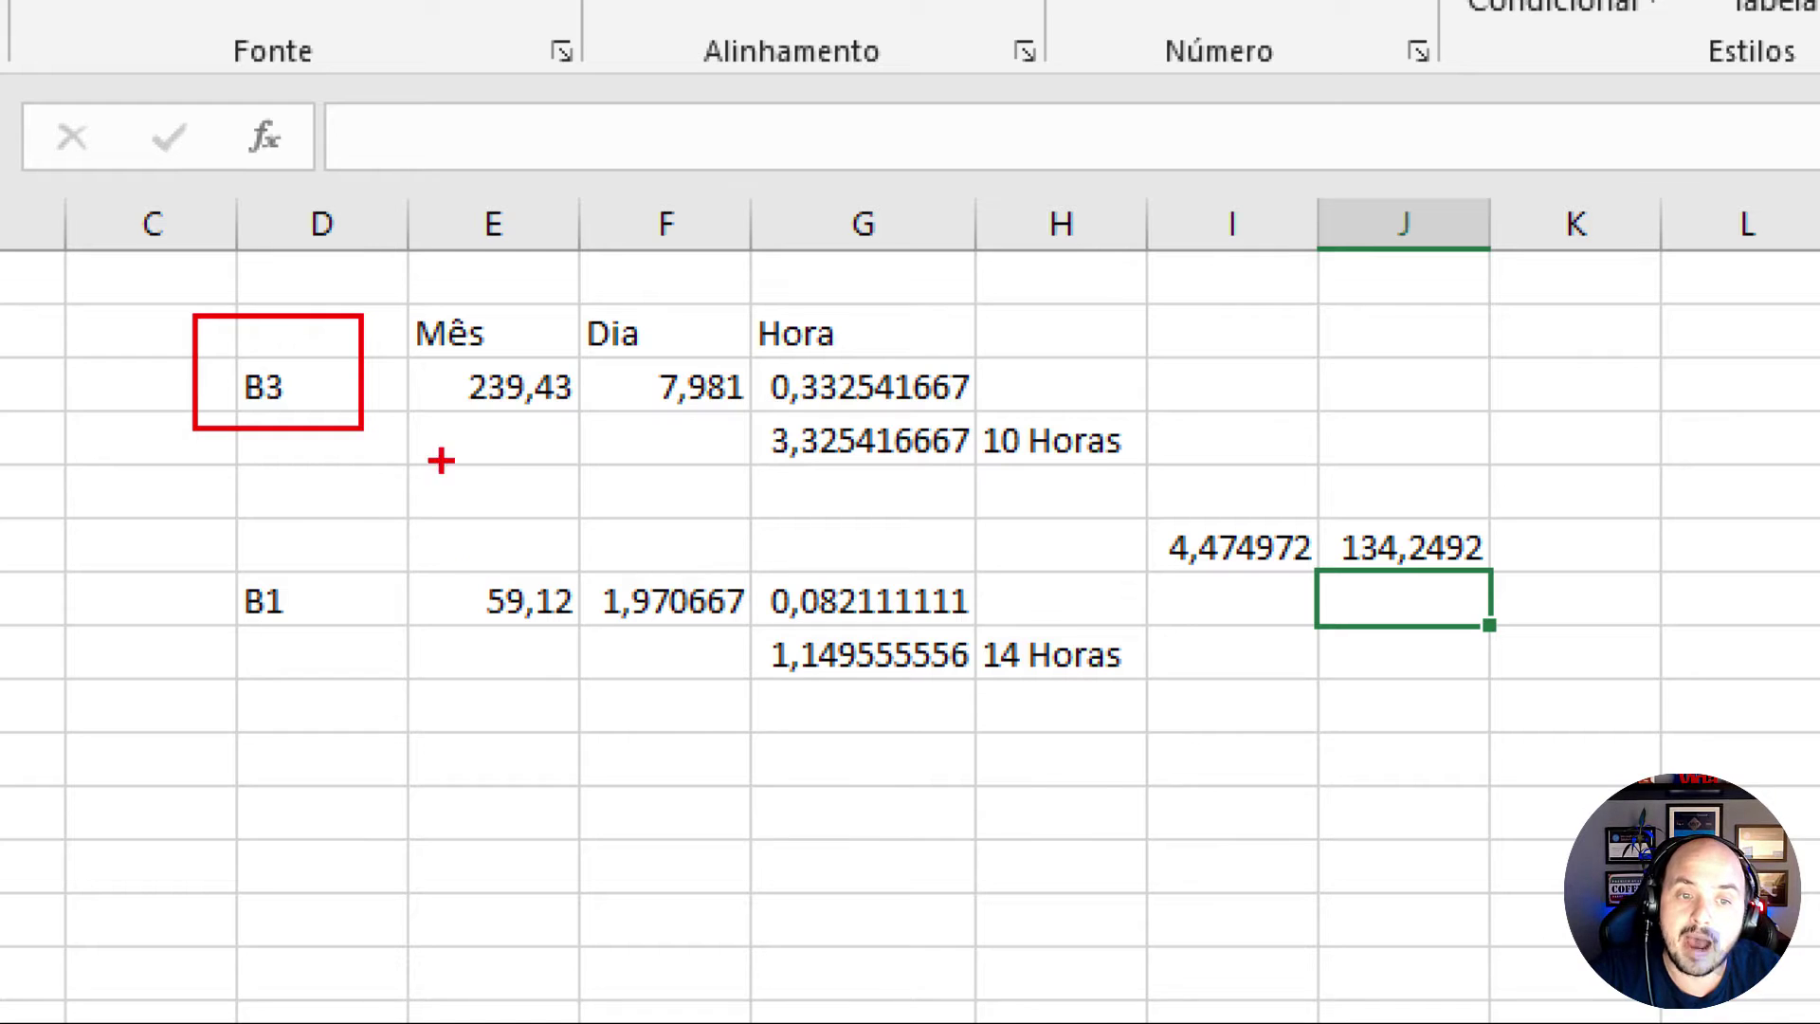
pyautogui.moveTo(202, 553)
pyautogui.mouseDown()
pyautogui.moveTo(335, 626)
pyautogui.moveTo(313, 758)
pyautogui.mouseUp()
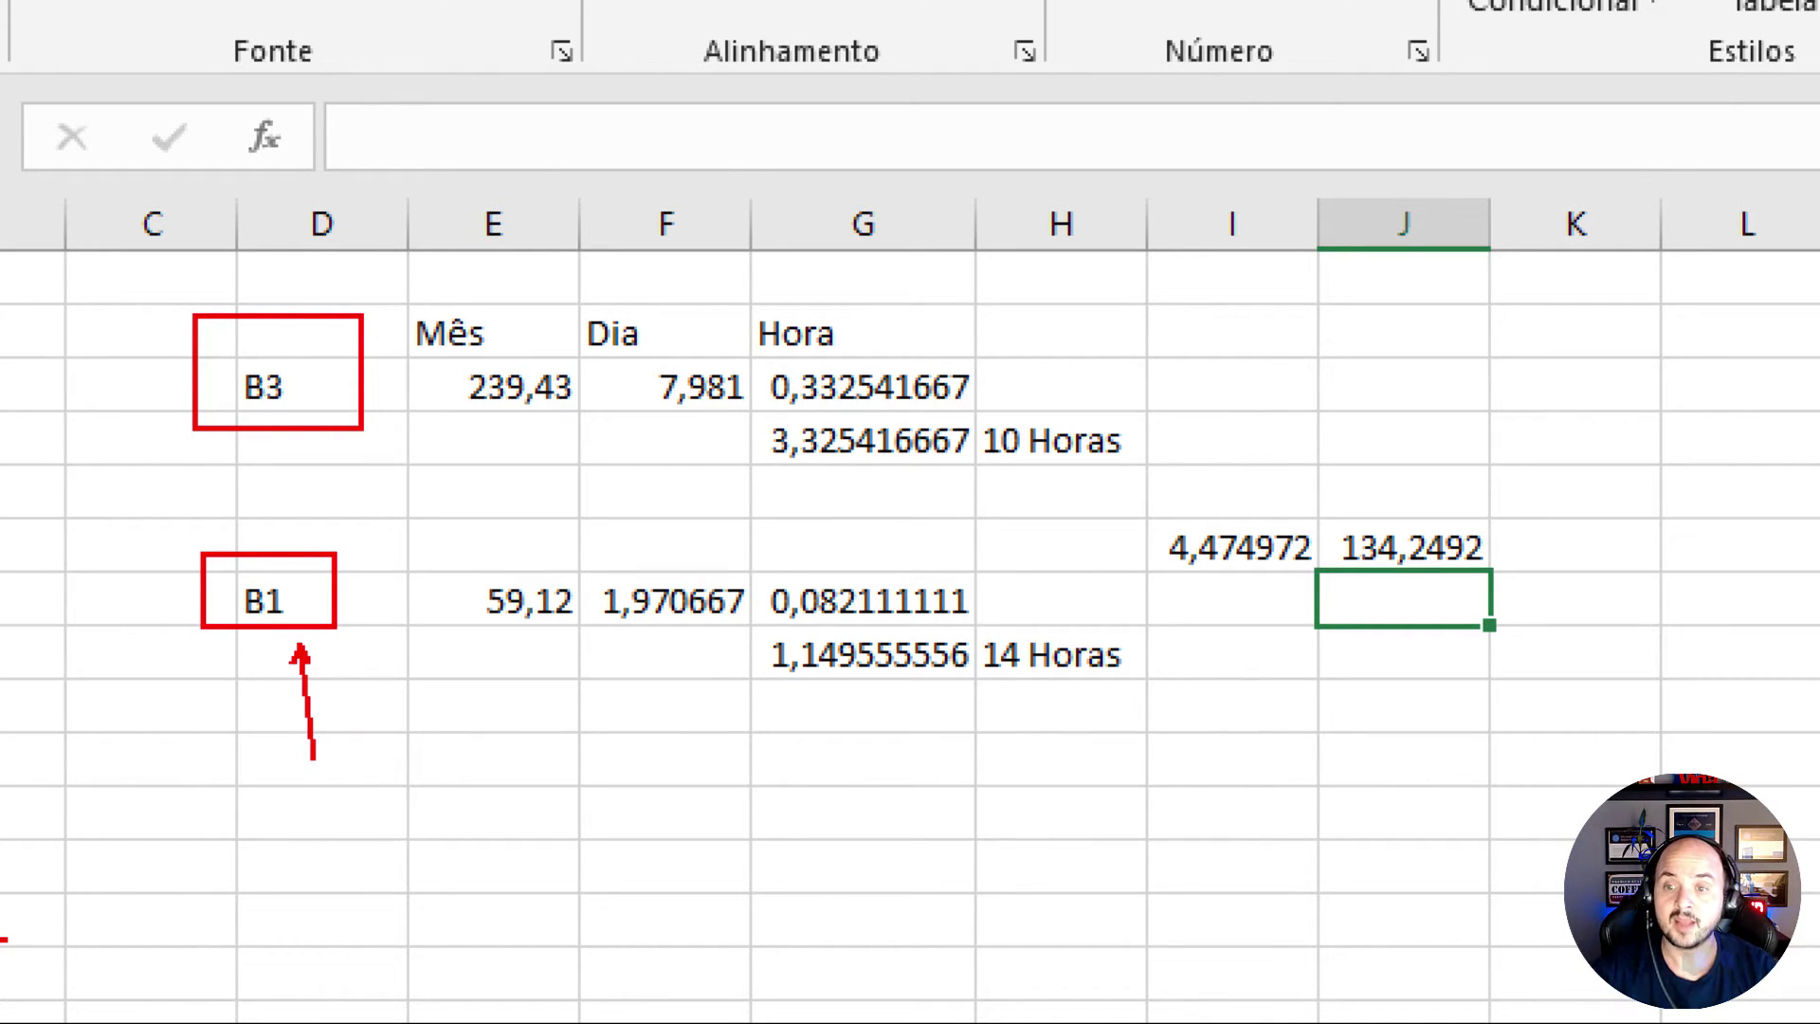
pyautogui.press('Escape')
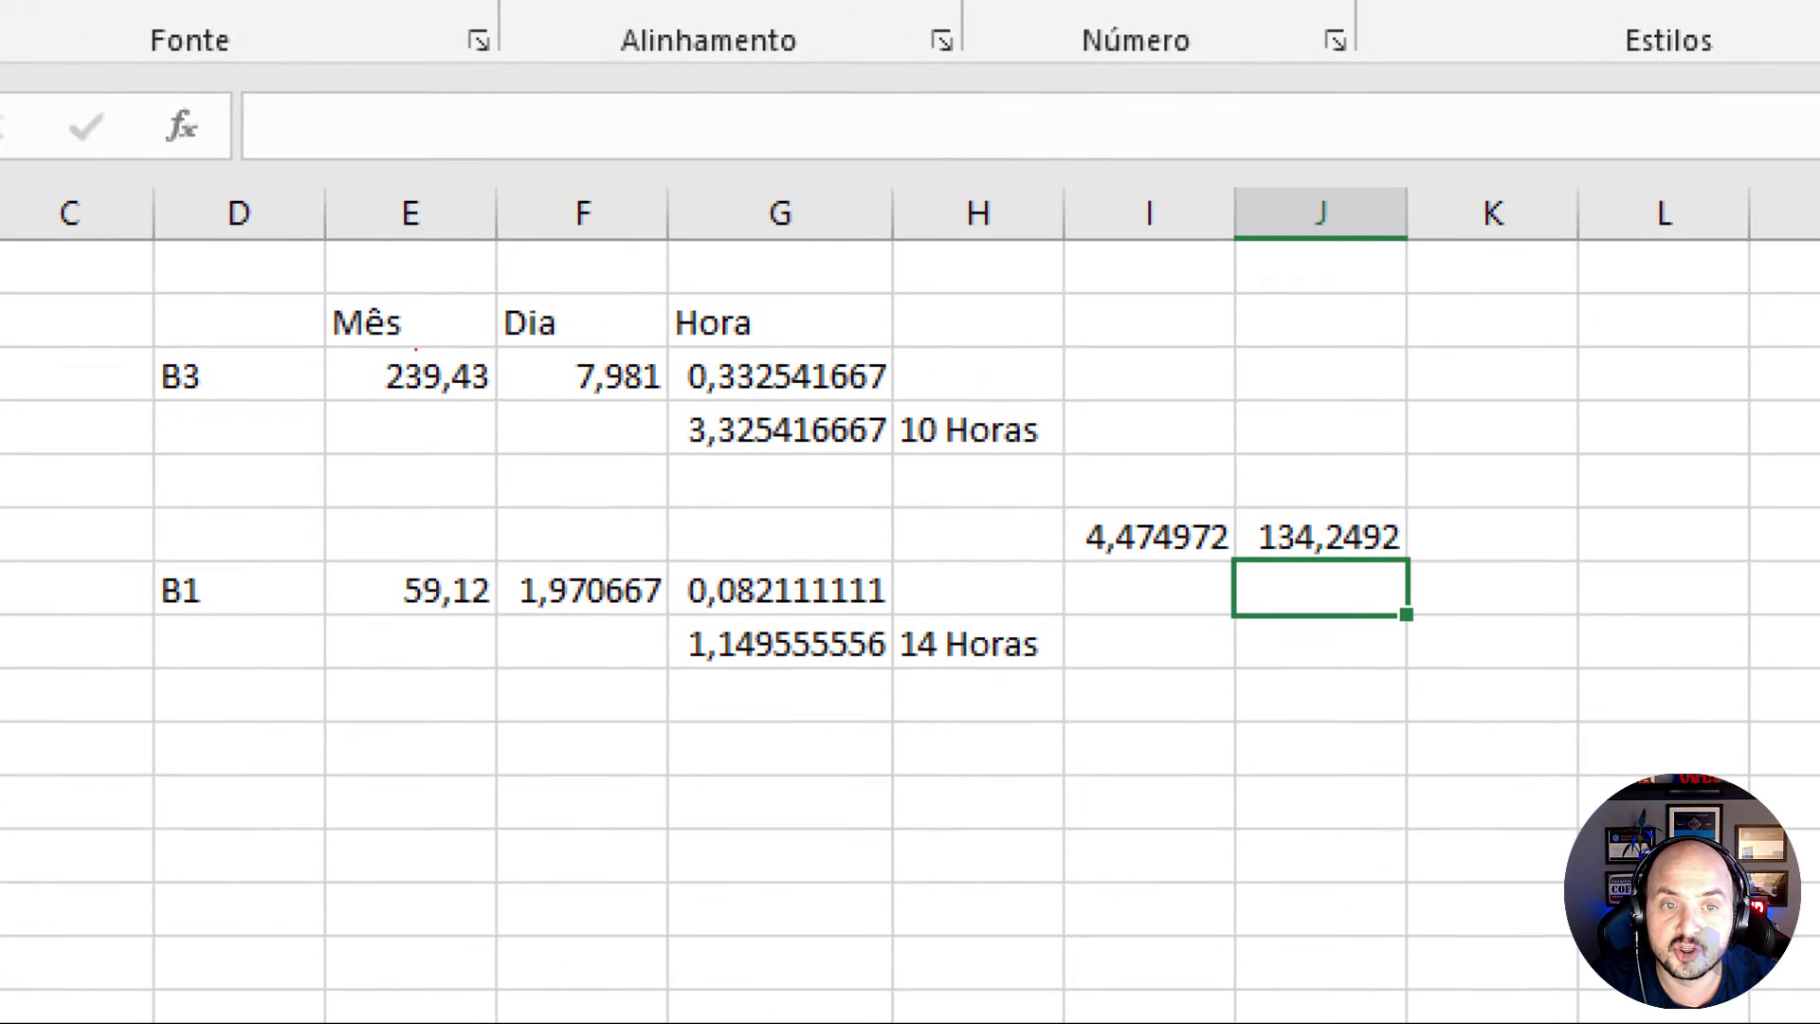
pyautogui.moveTo(321, 344)
pyautogui.mouseDown()
pyautogui.moveTo(494, 386)
pyautogui.moveTo(500, 405)
pyautogui.mouseUp()
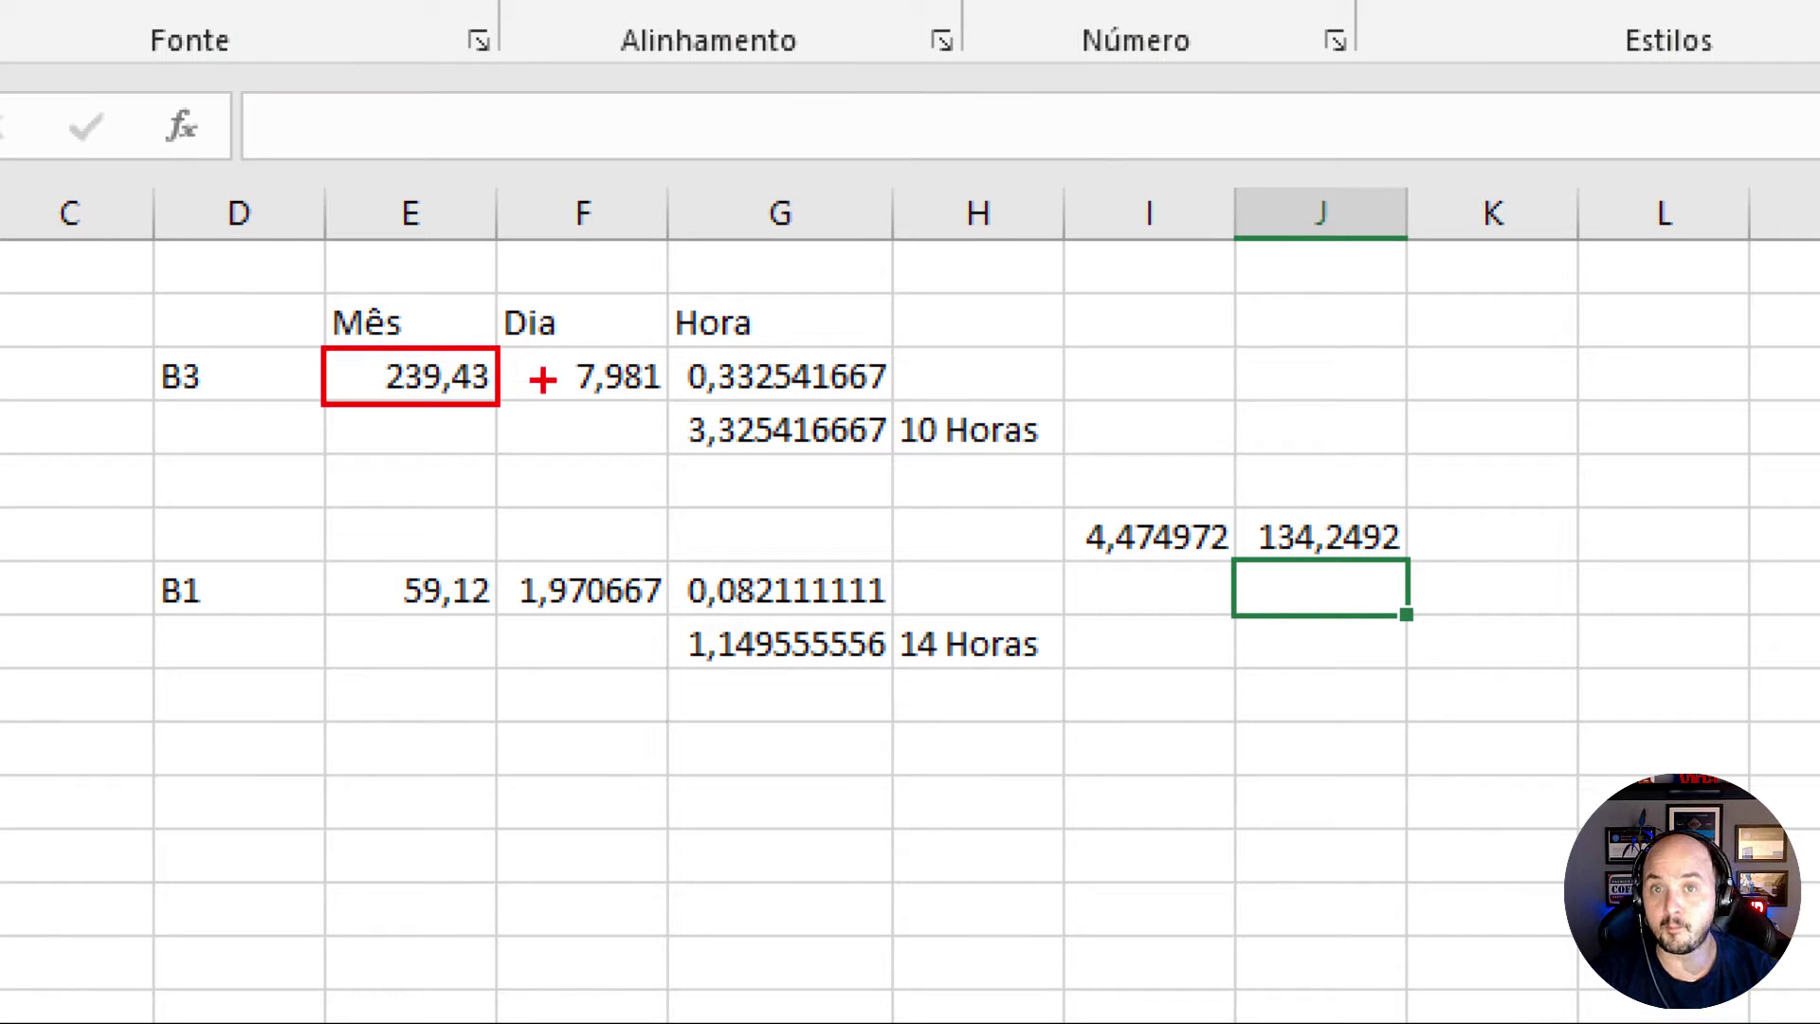
pyautogui.moveTo(1241, 484)
pyautogui.mouseDown()
pyautogui.moveTo(1246, 517)
pyautogui.moveTo(1419, 632)
pyautogui.mouseUp()
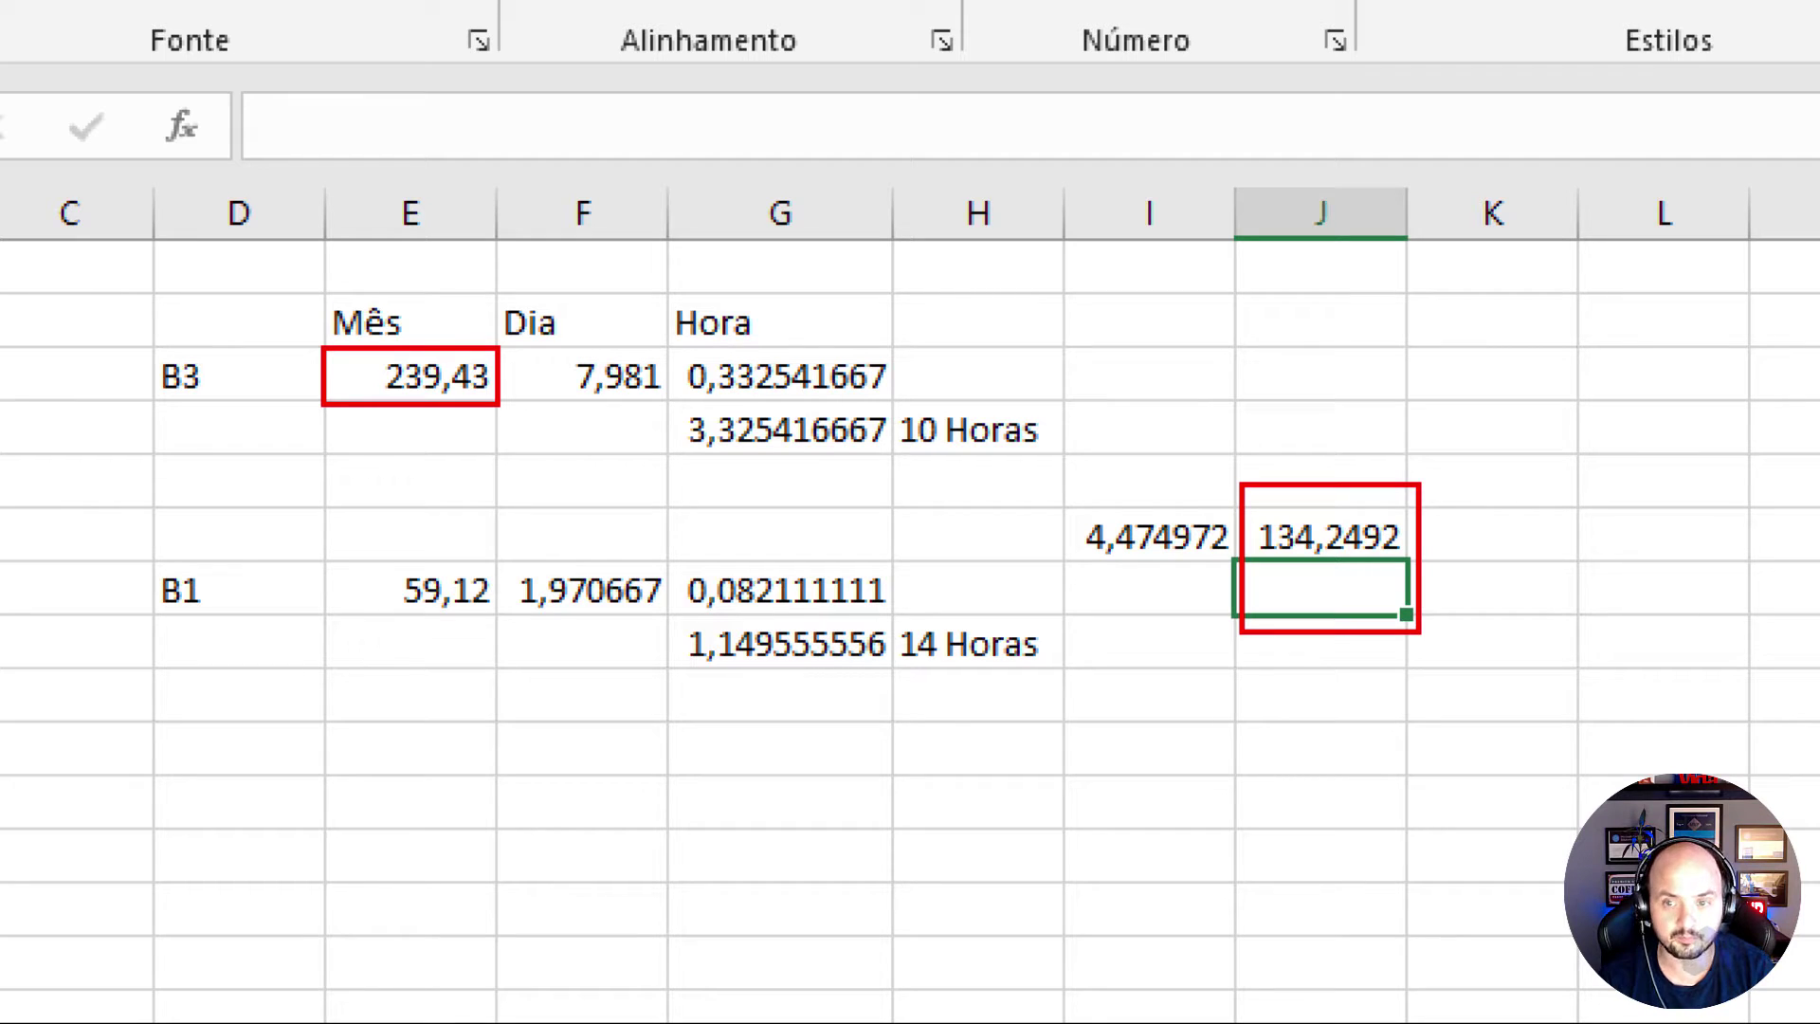
pyautogui.press('Escape')
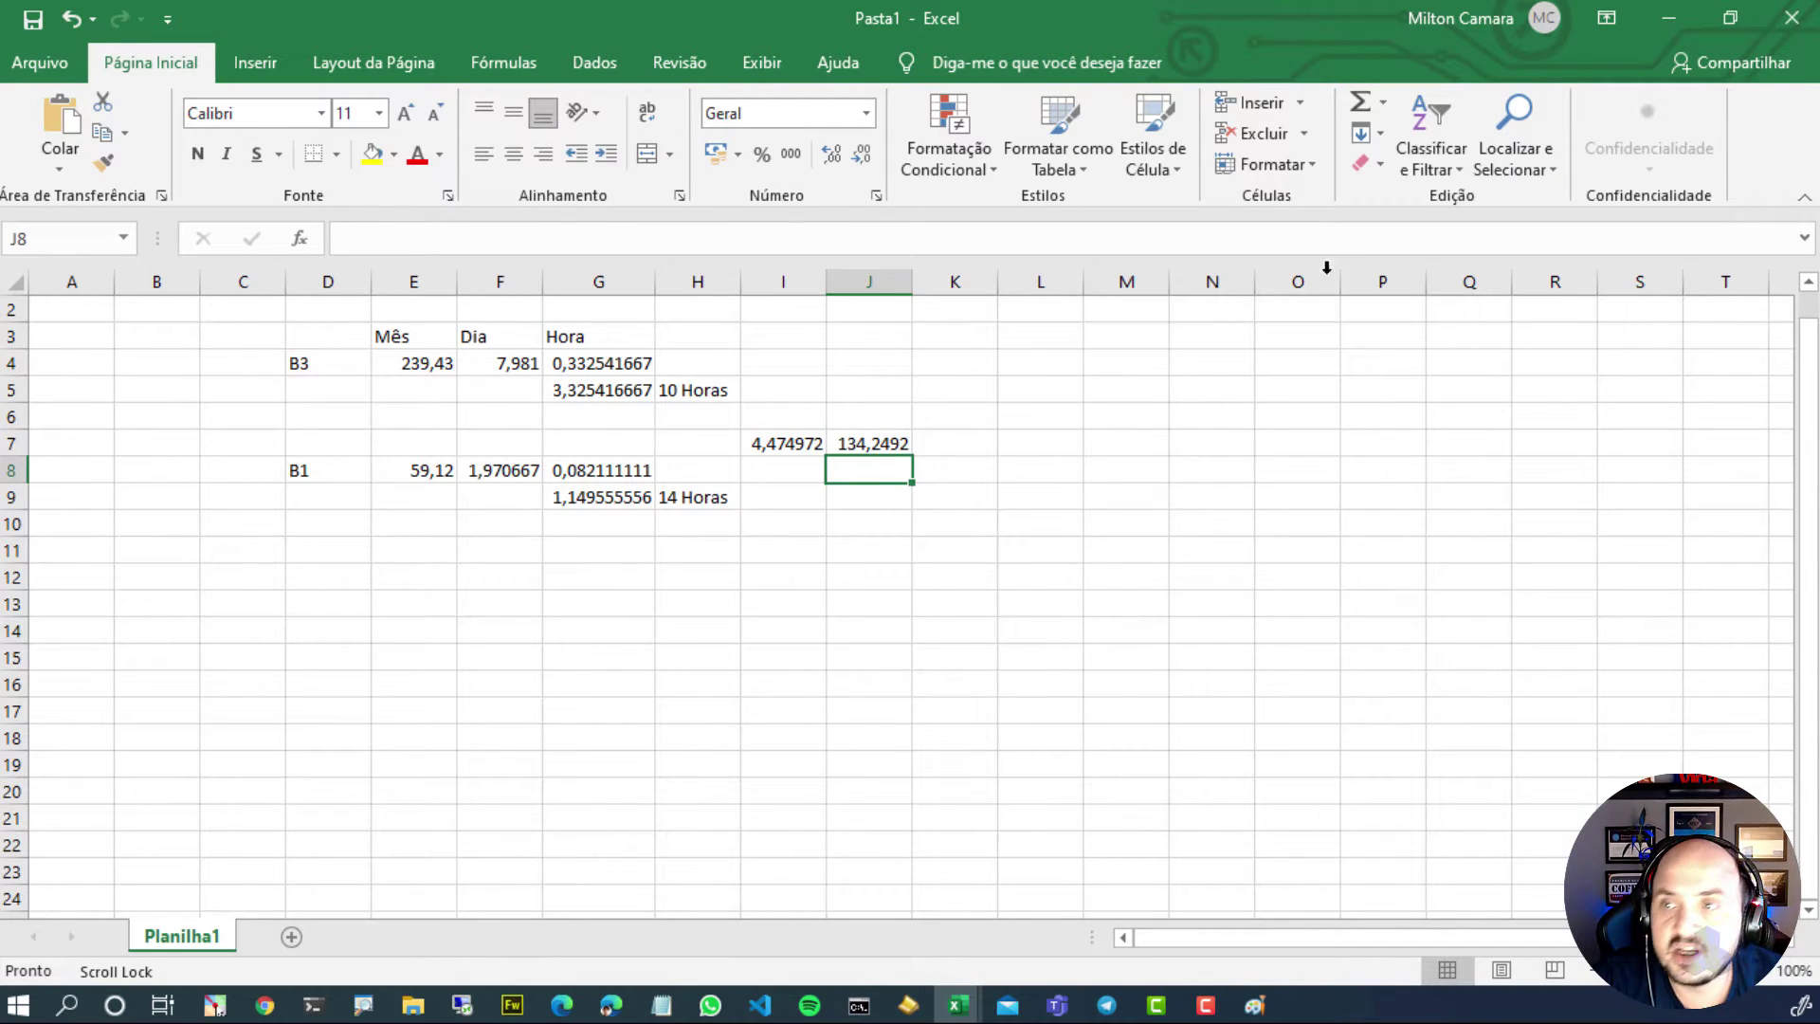
# Switch to Chrome and open the Azure portal home page in a new tab.
pyautogui.click(1647, 14)
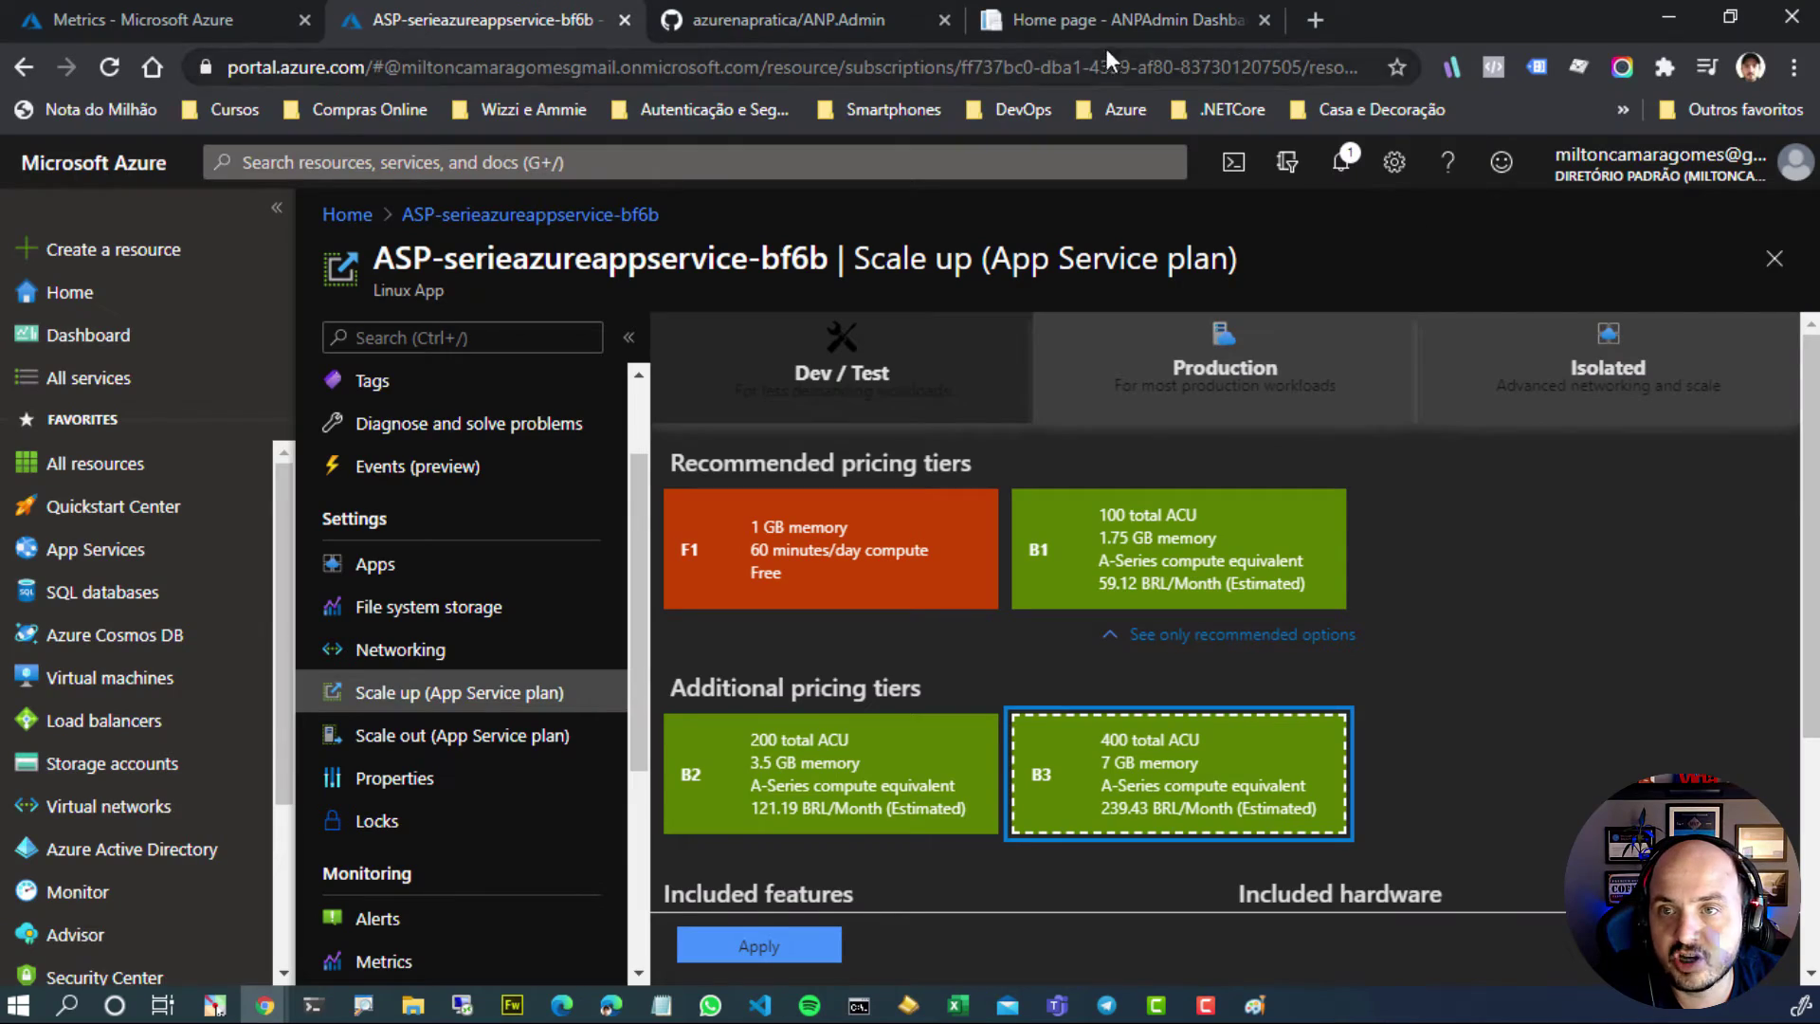
pyautogui.click(1307, 29)
pyautogui.write('por')
pyautogui.press('Return')
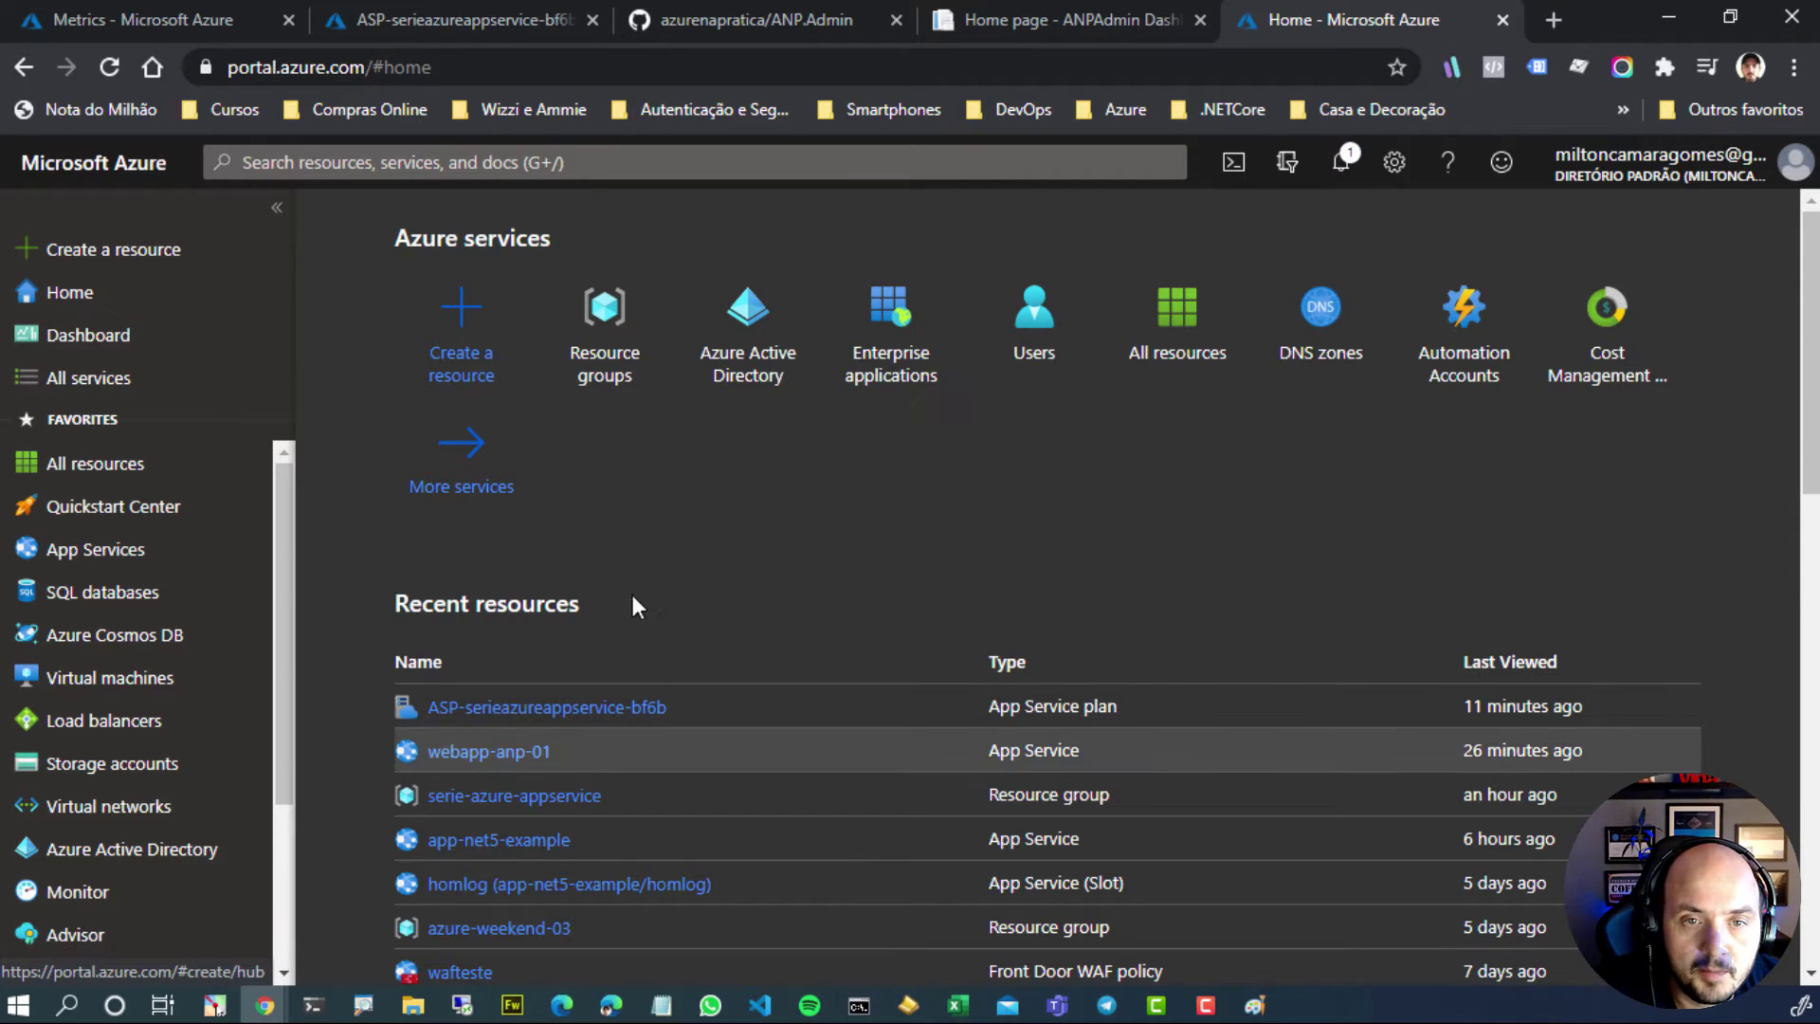
# Search the portal for azure automation, go to Automation Accounts and open the anp-testes account.
pyautogui.click(500, 161)
pyautogui.write('azure ')
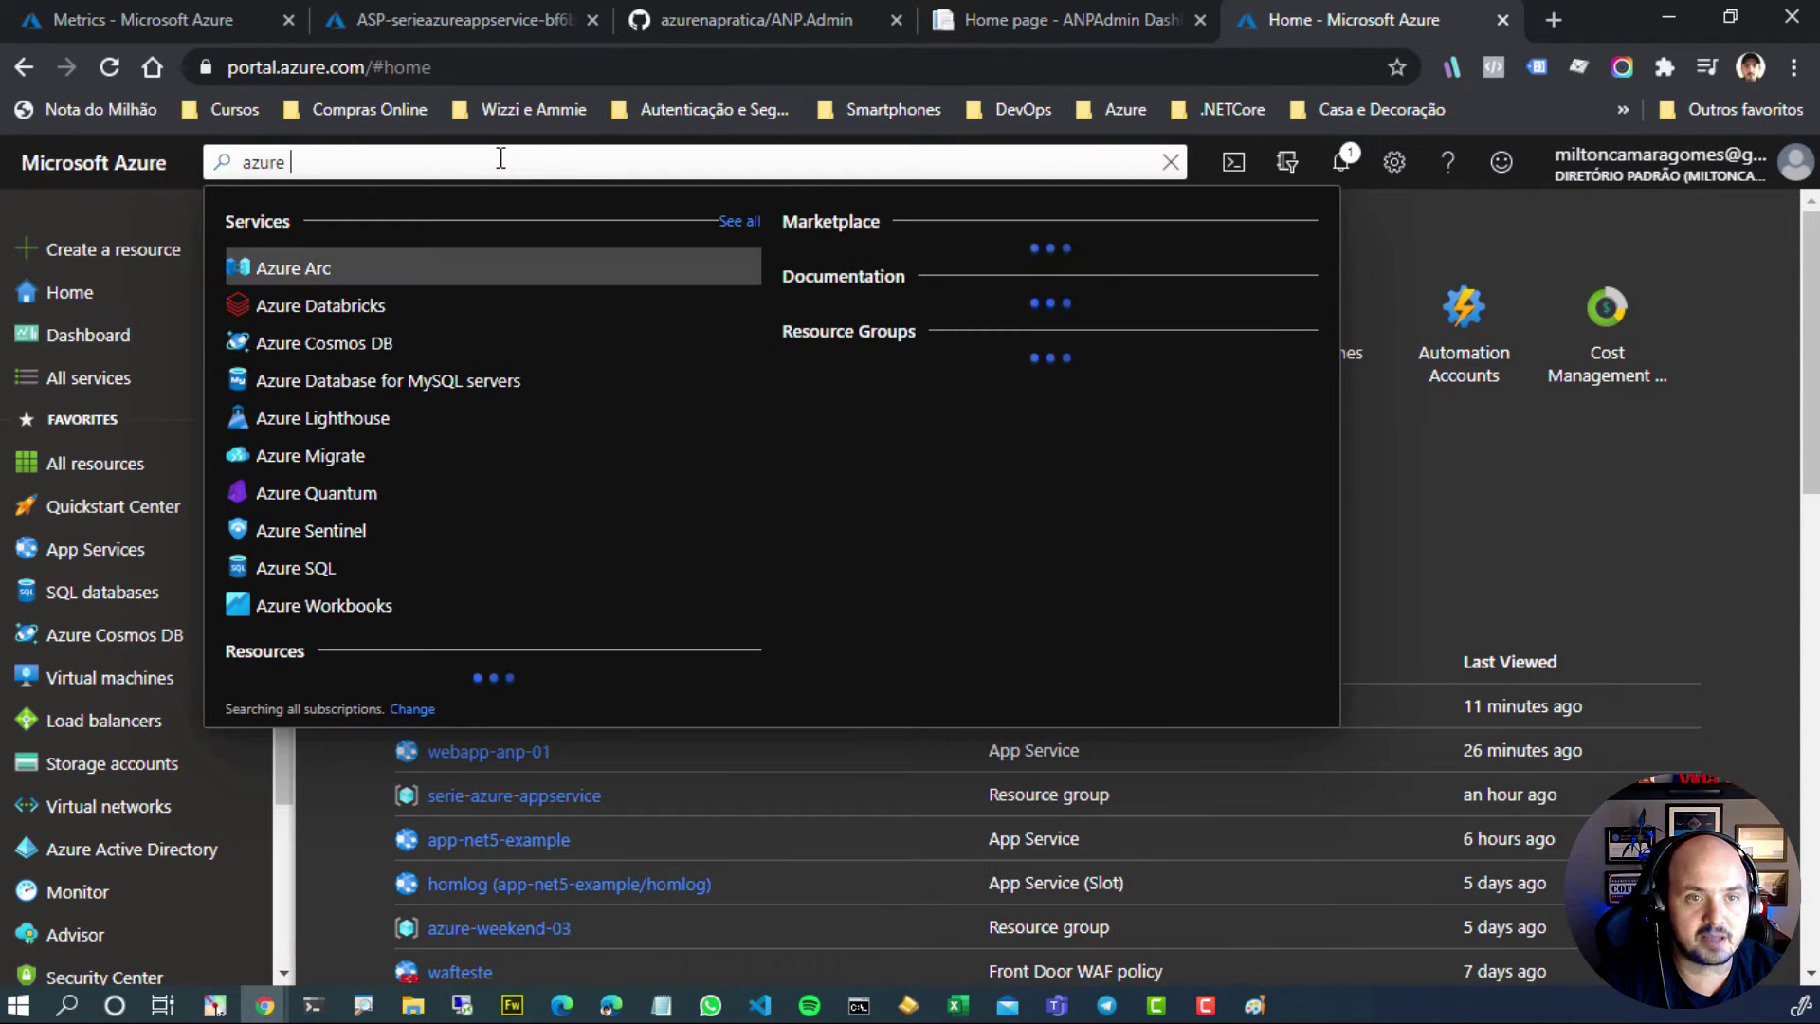
pyautogui.write('automation')
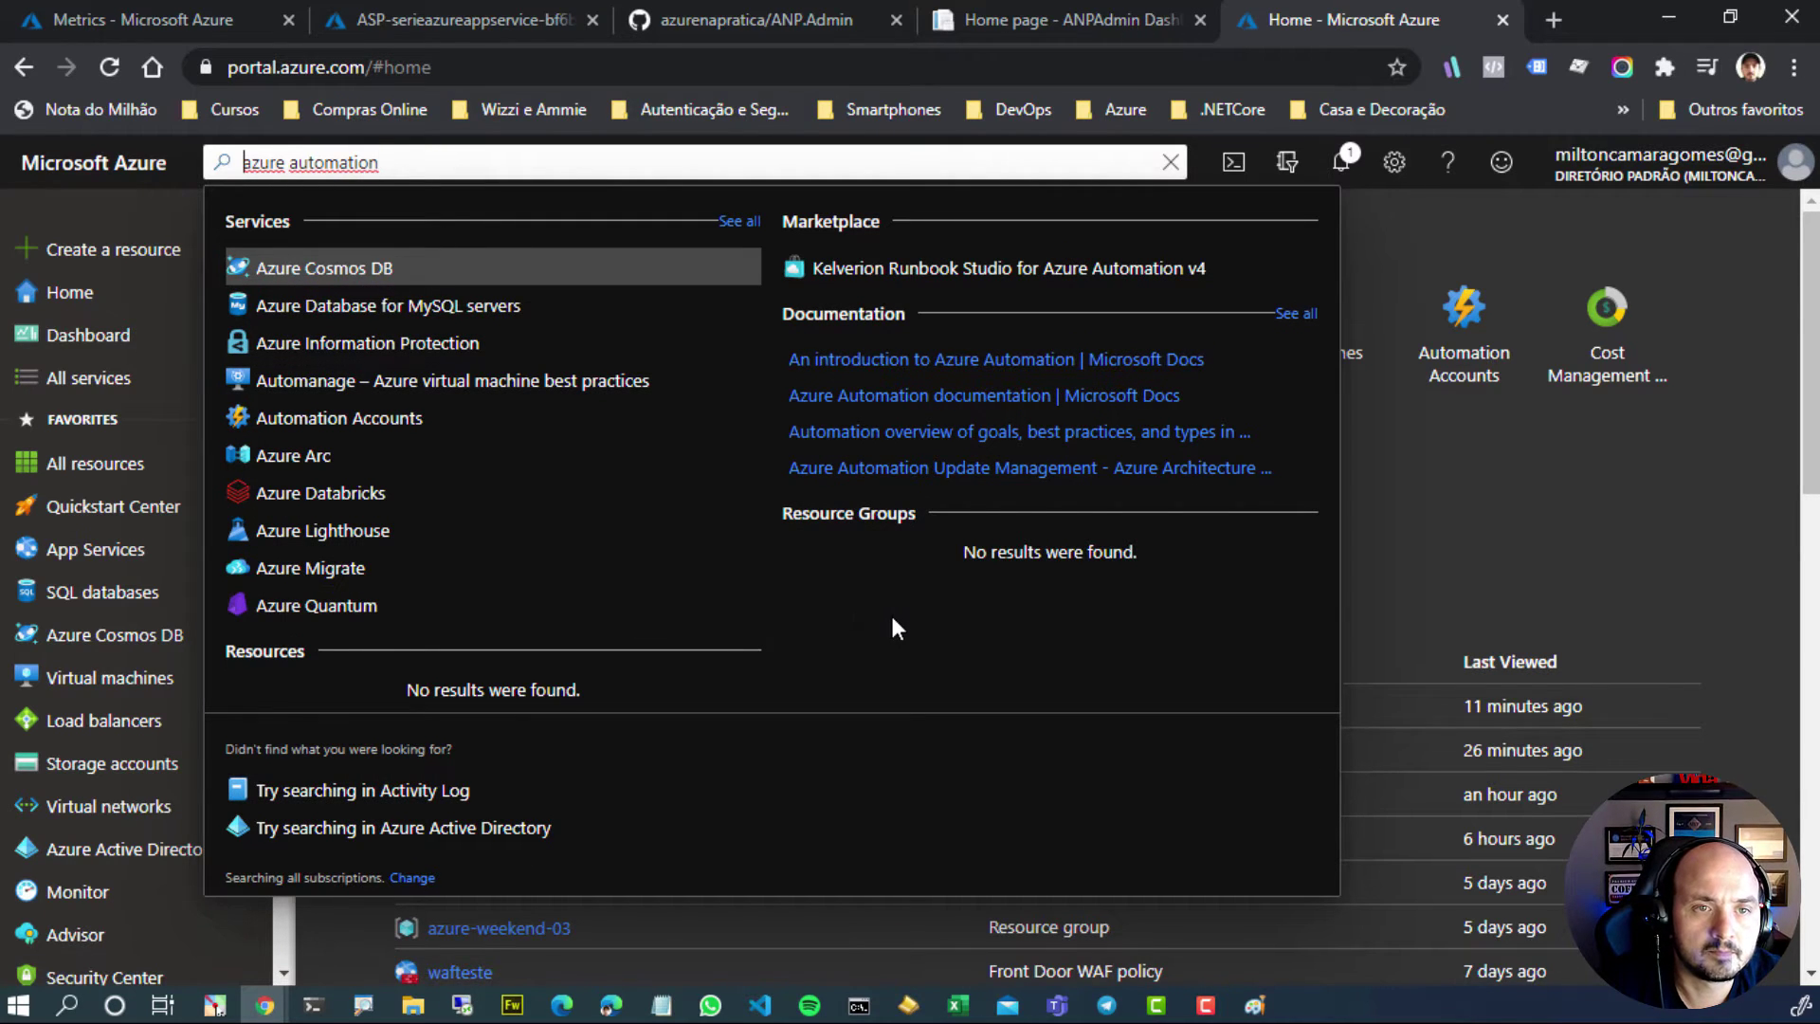
pyautogui.hotkey('ctrl', 'Delete')
pyautogui.press('Escape')
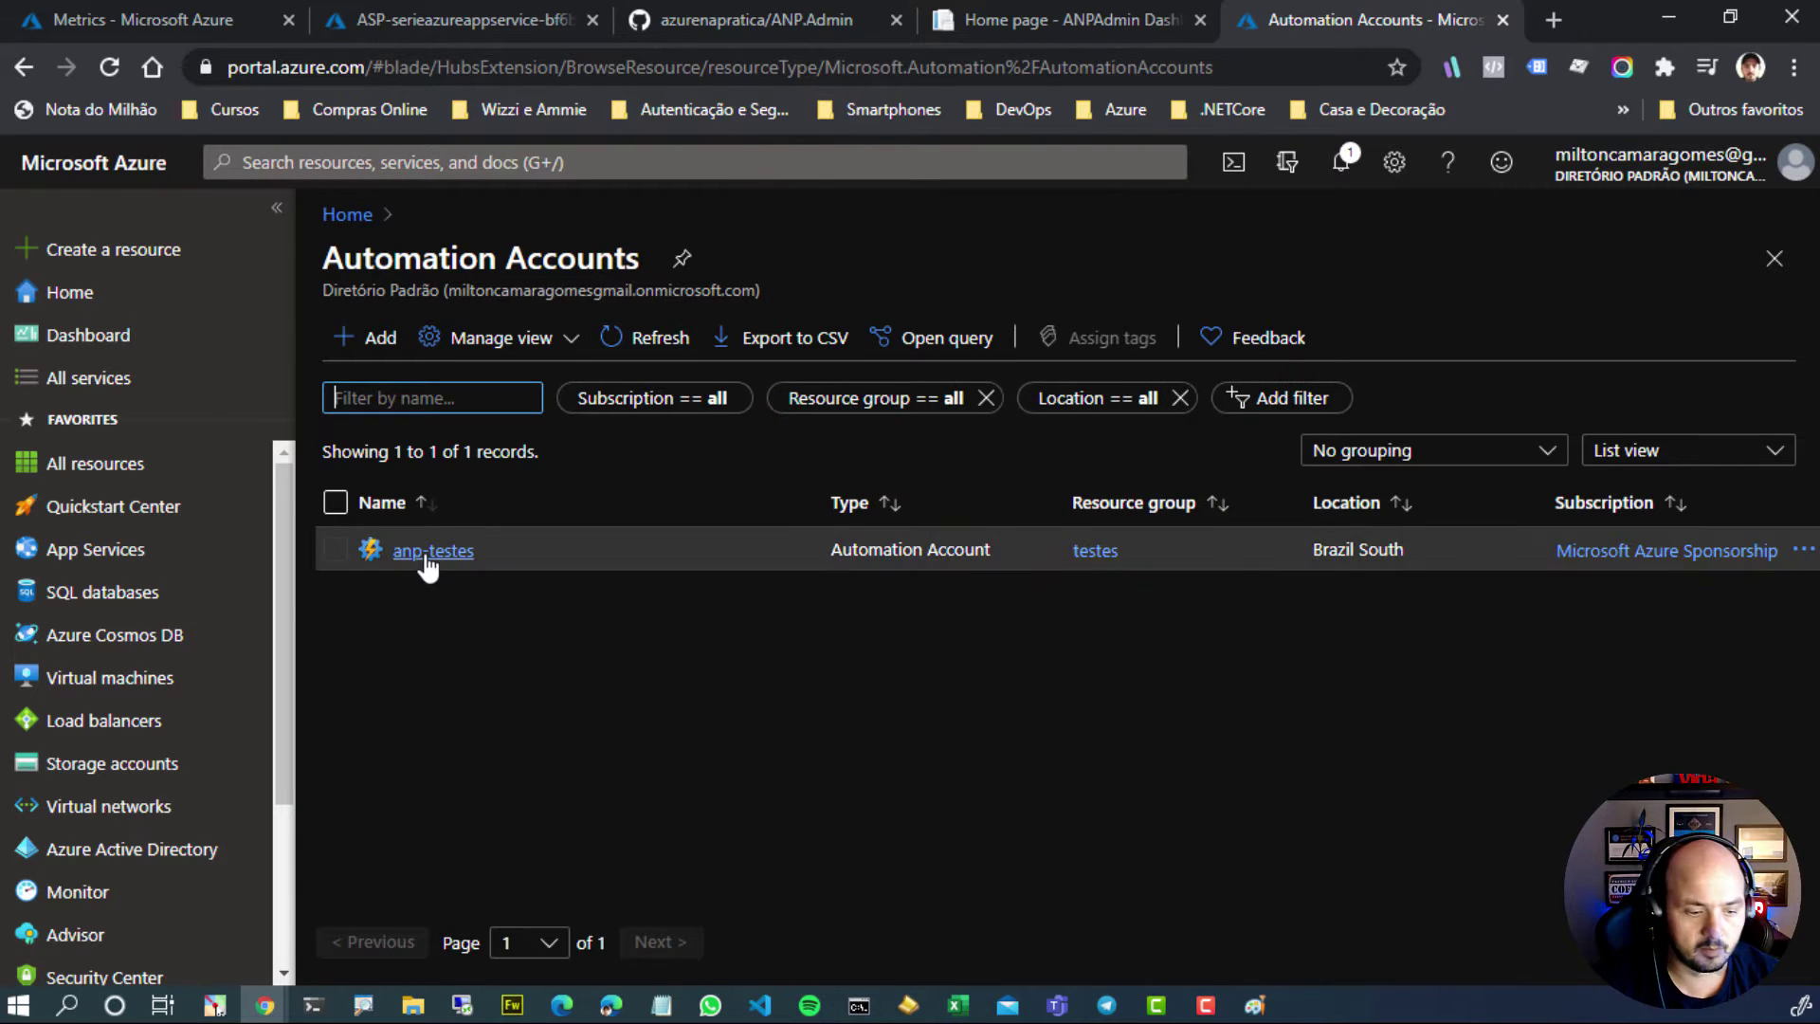
pyautogui.click(429, 552)
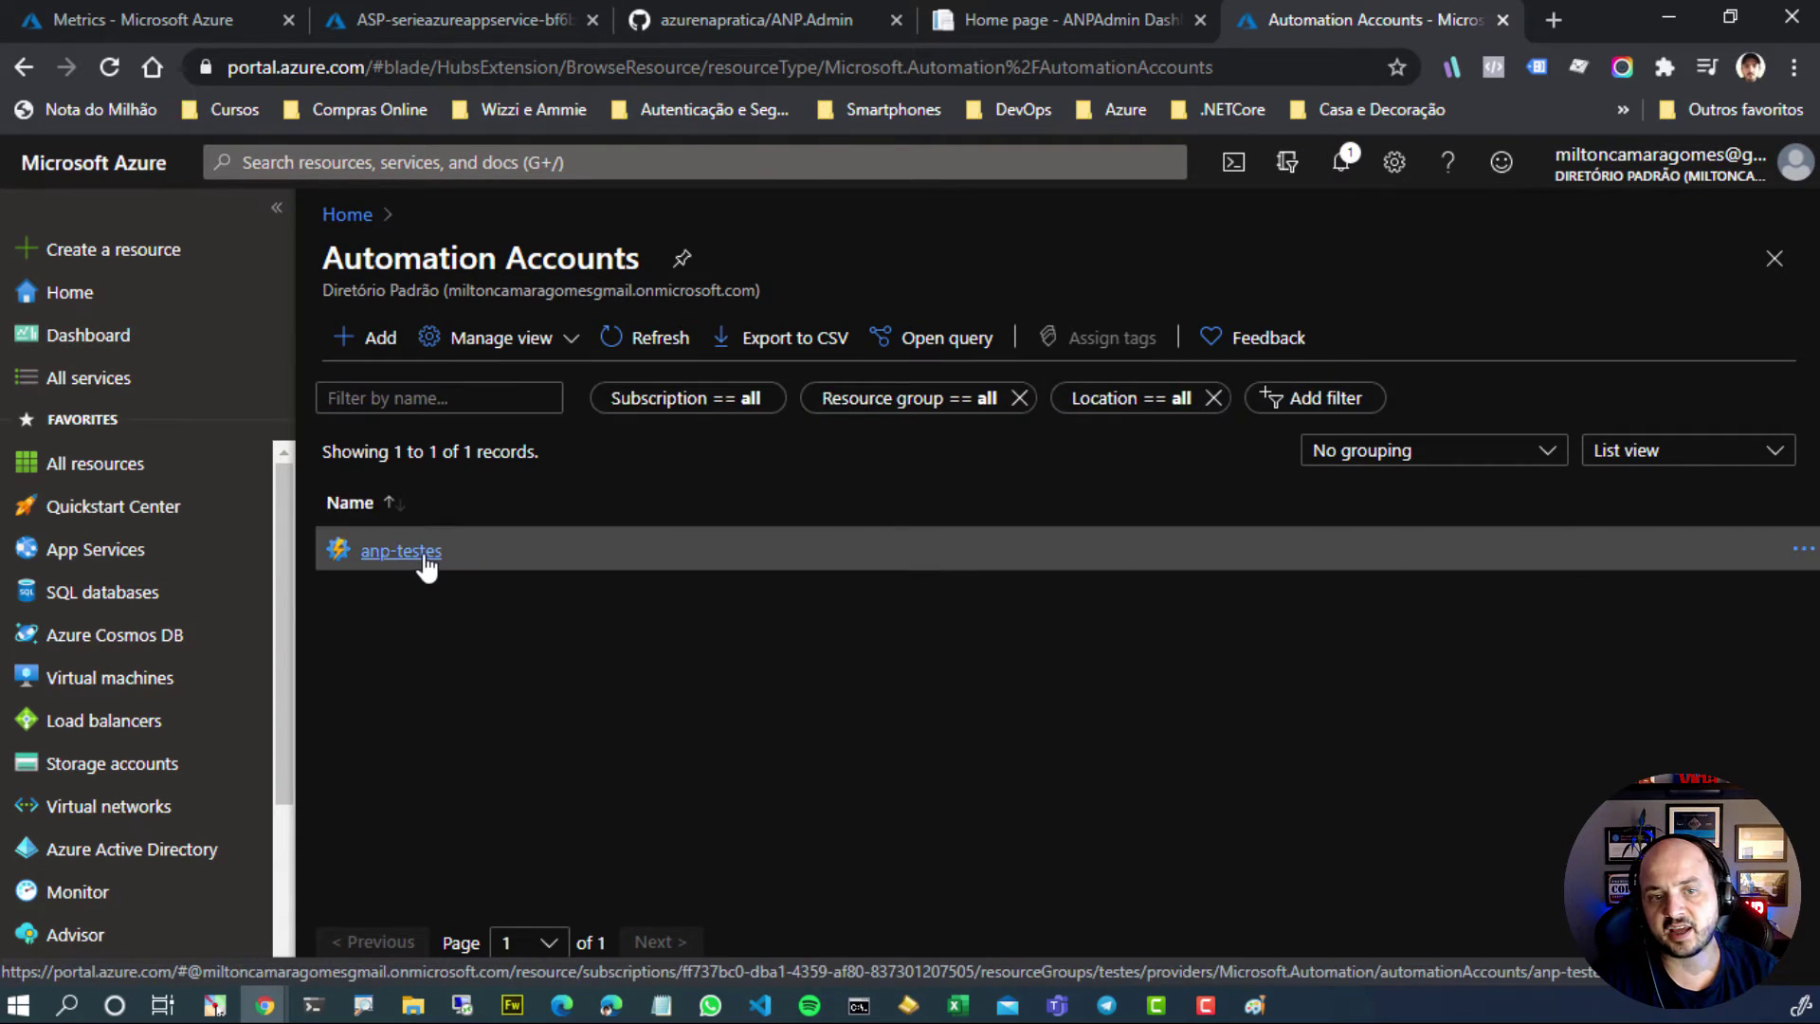
# Open the account's Update_AzureSQL_Size PowerShell runbook in the editor and examine its Set-AzureRmSqlDatabase command.
pyautogui.scroll(-3, 402, 720)
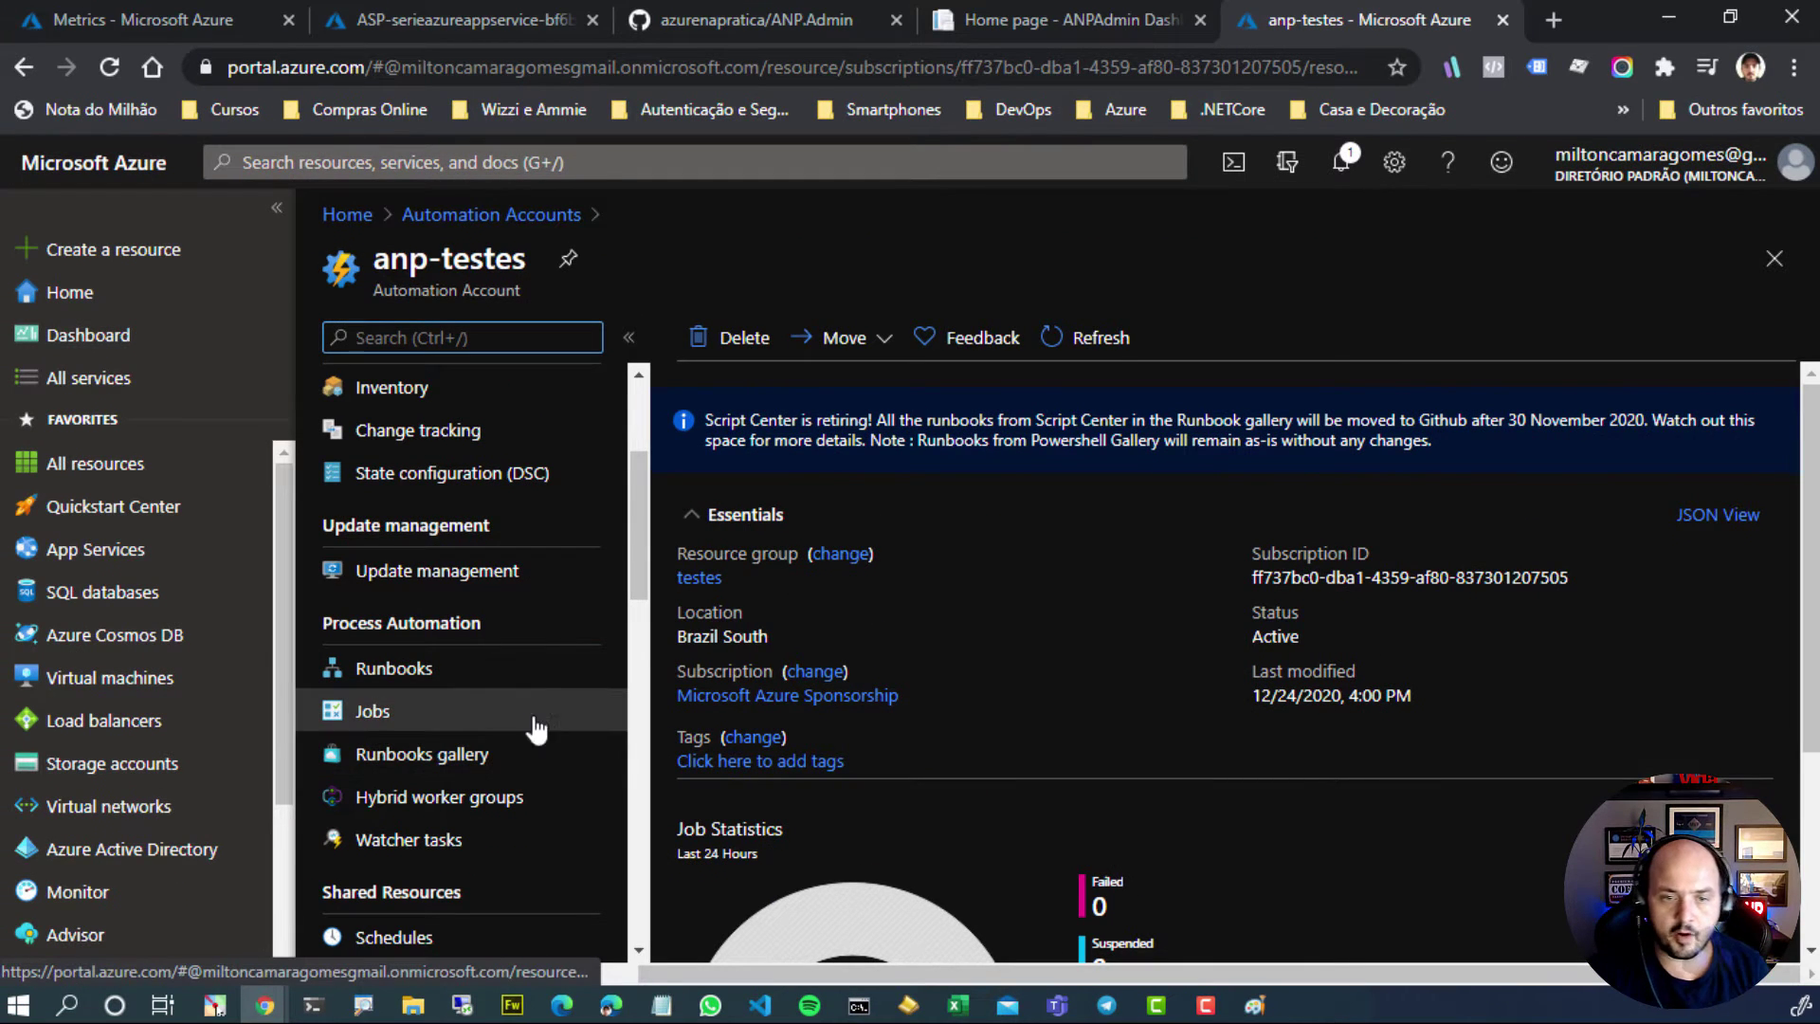
pyautogui.click(480, 674)
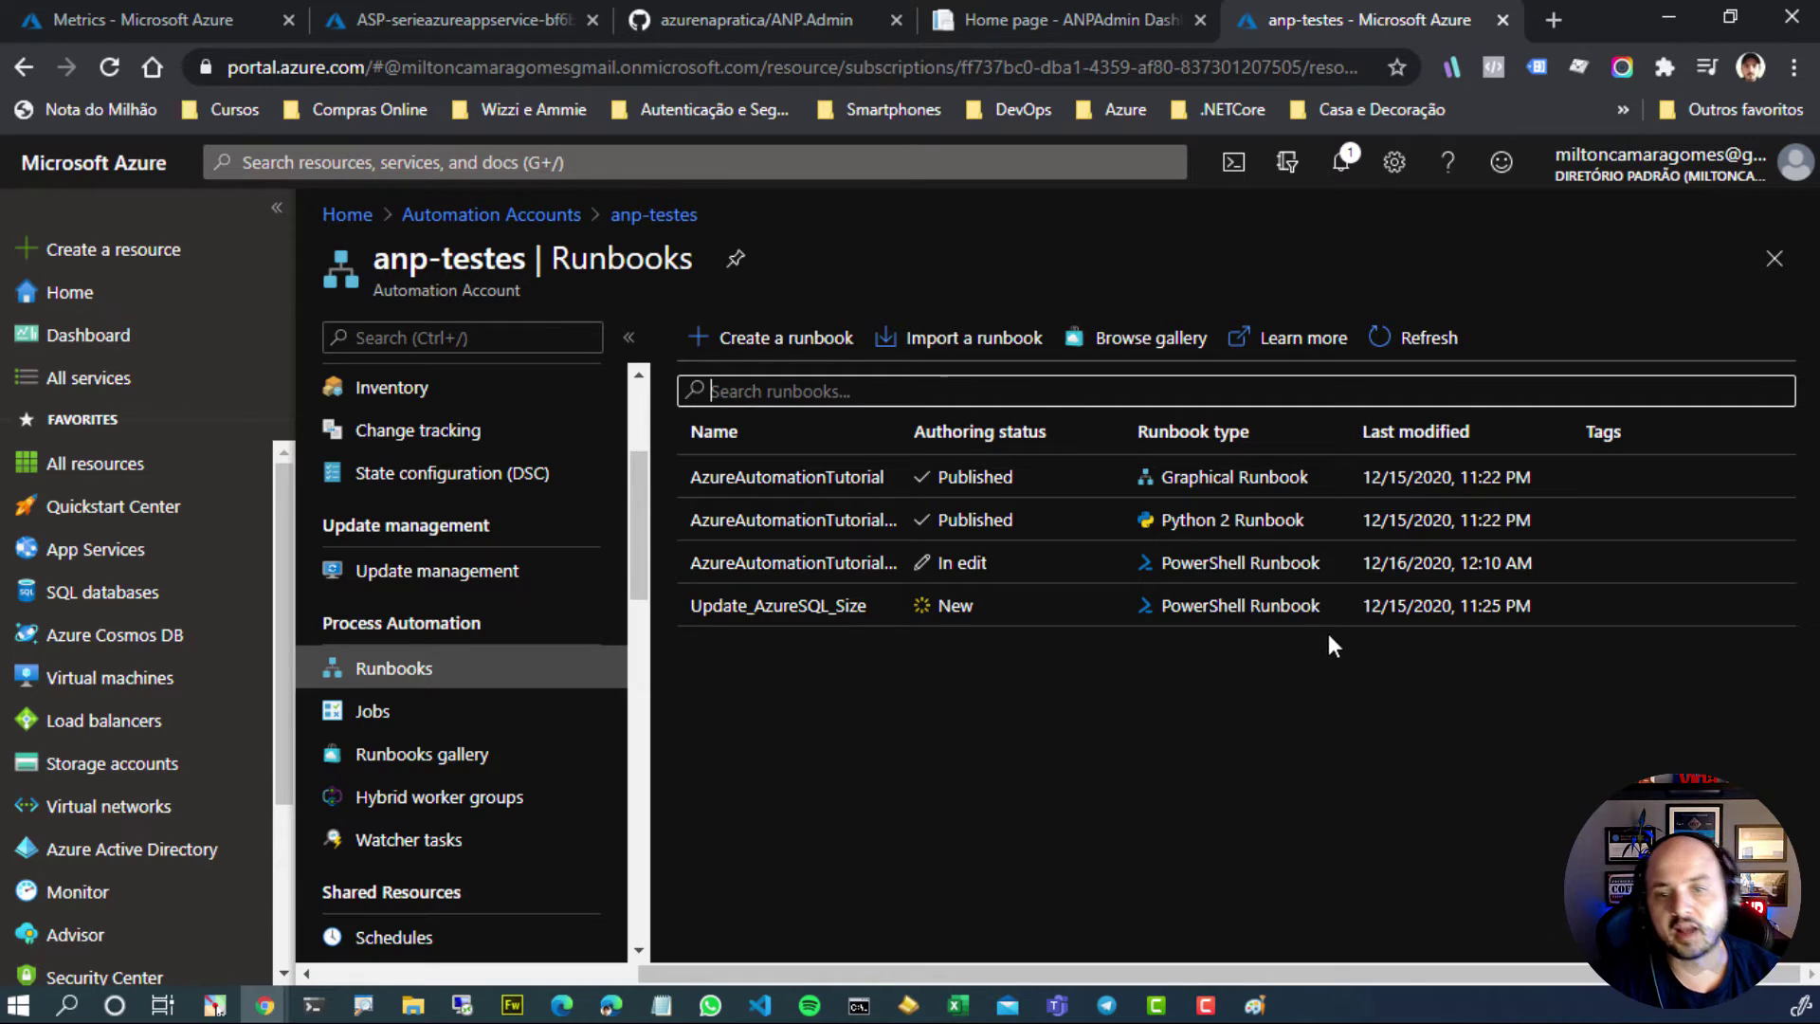
pyautogui.click(824, 606)
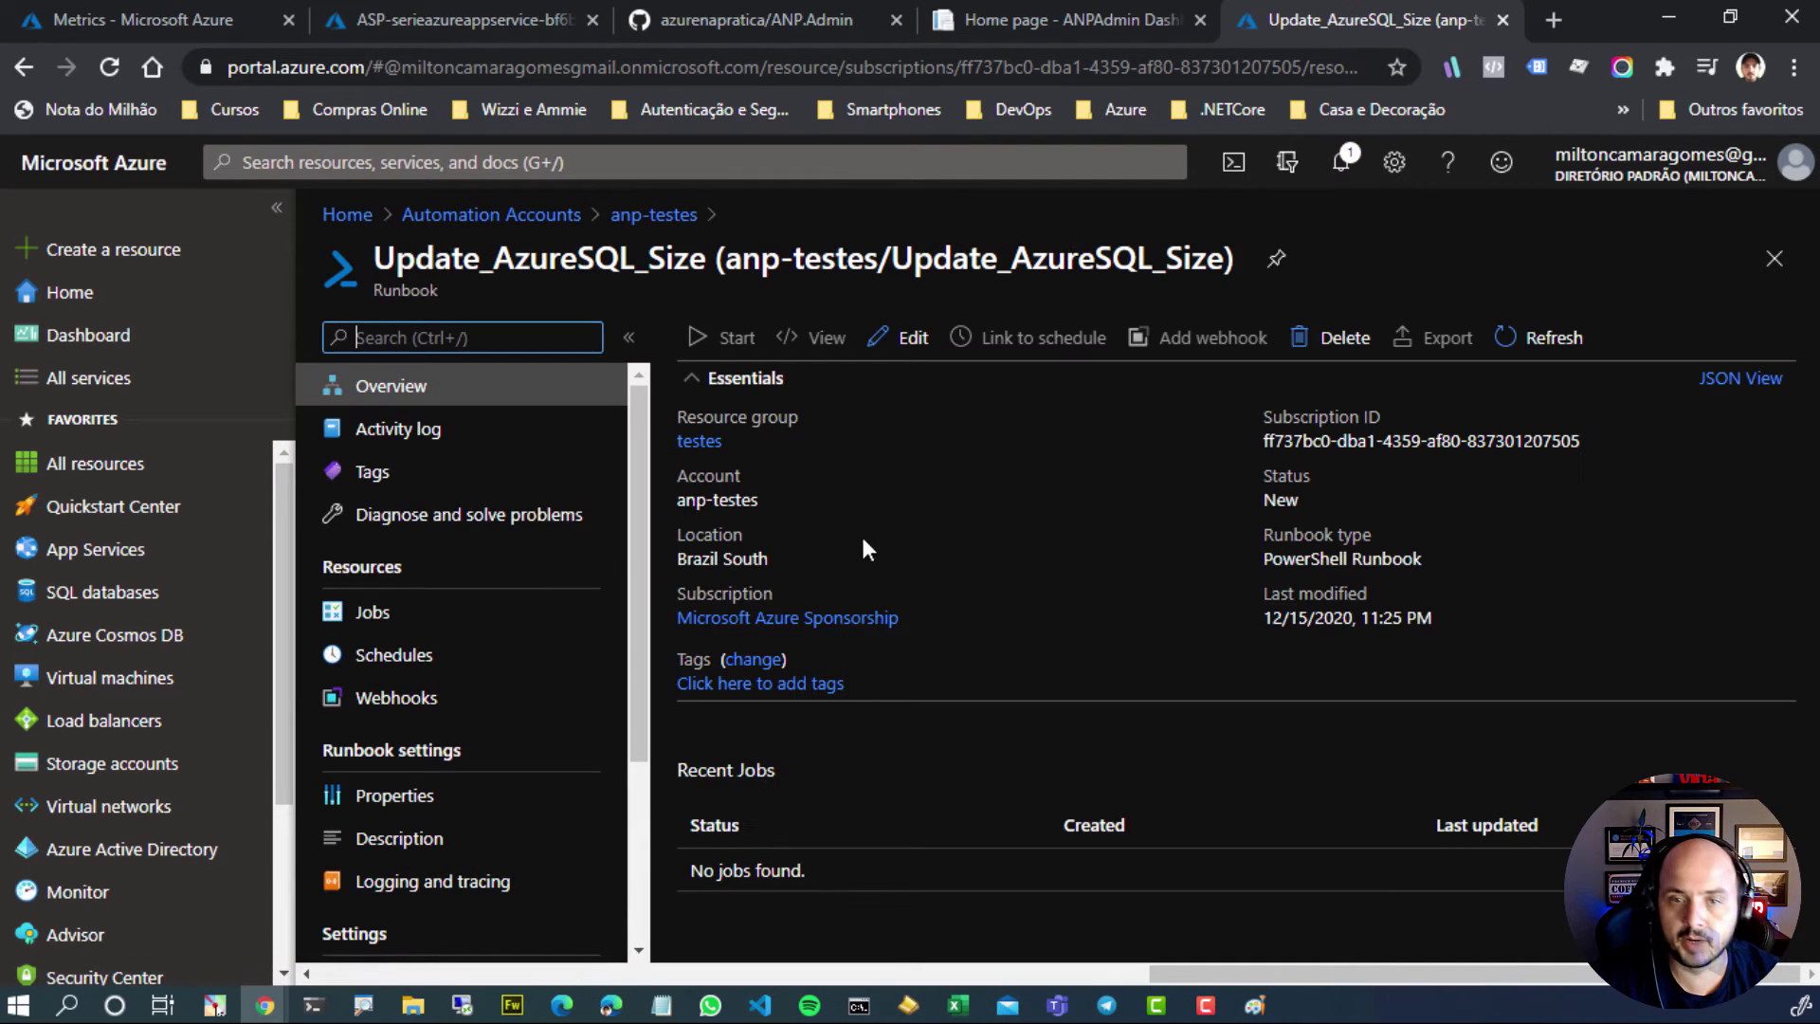
pyautogui.click(900, 337)
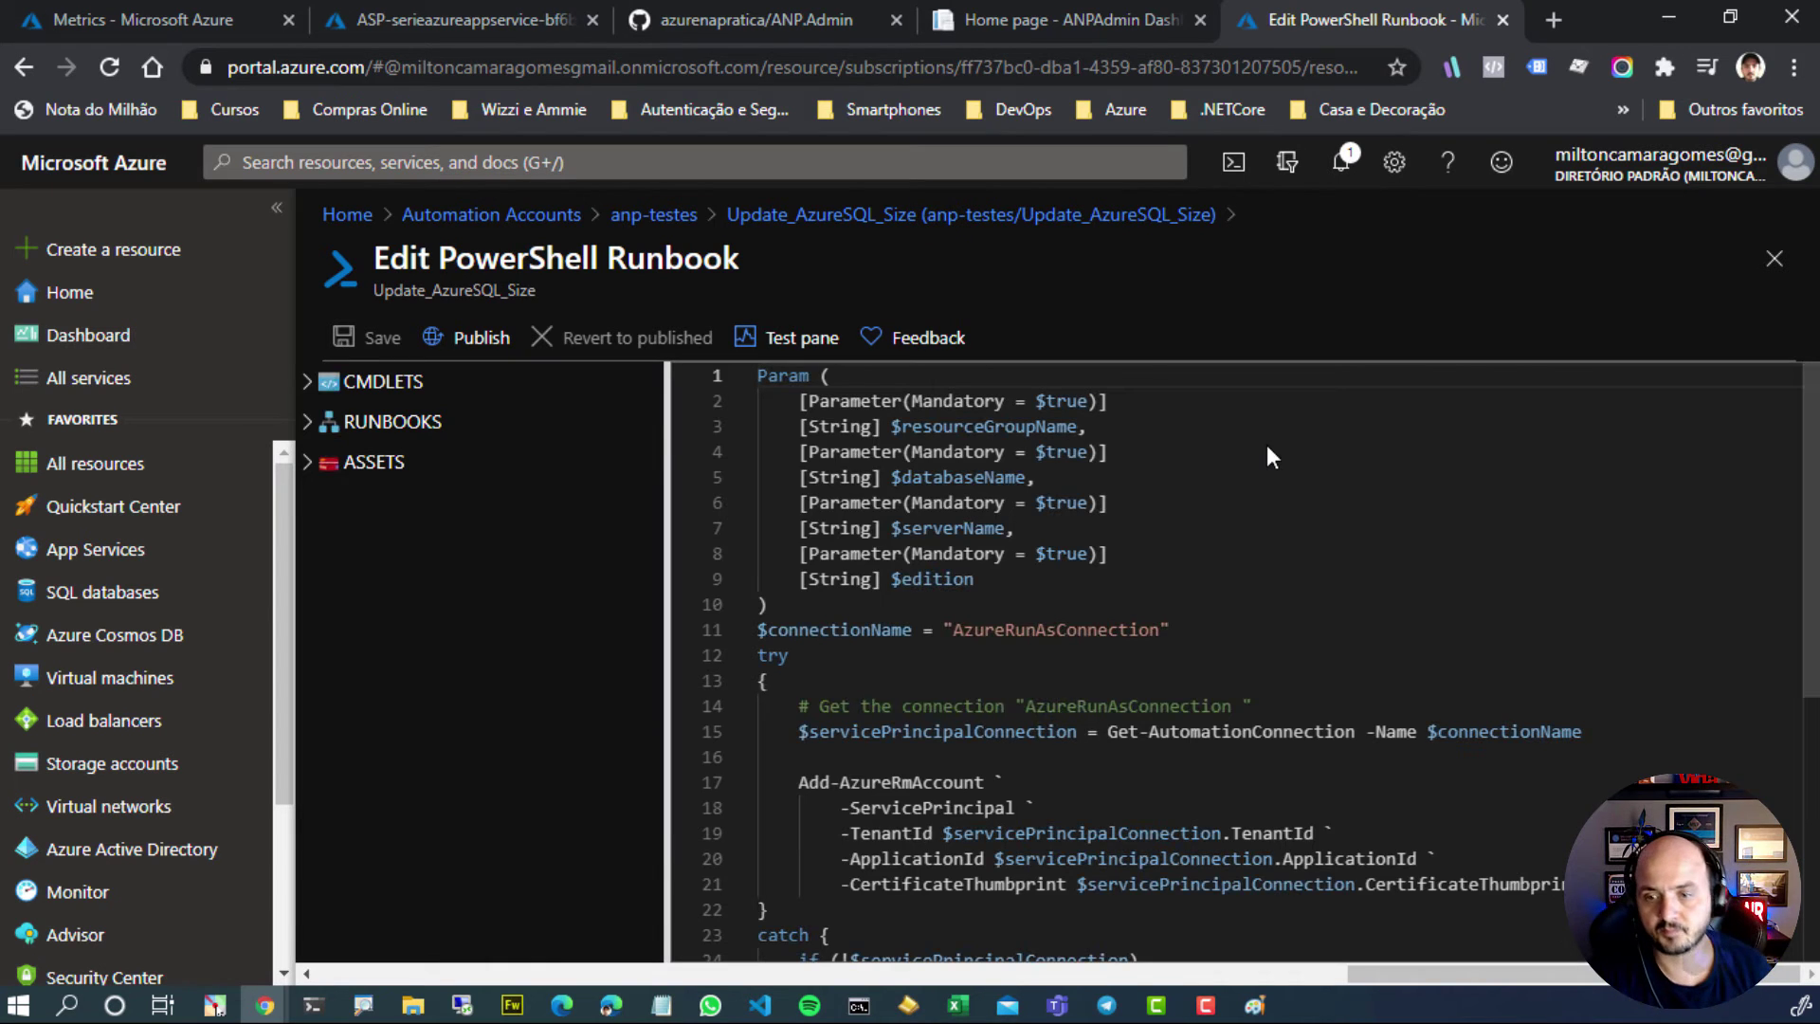
pyautogui.scroll(-6, 1266, 446)
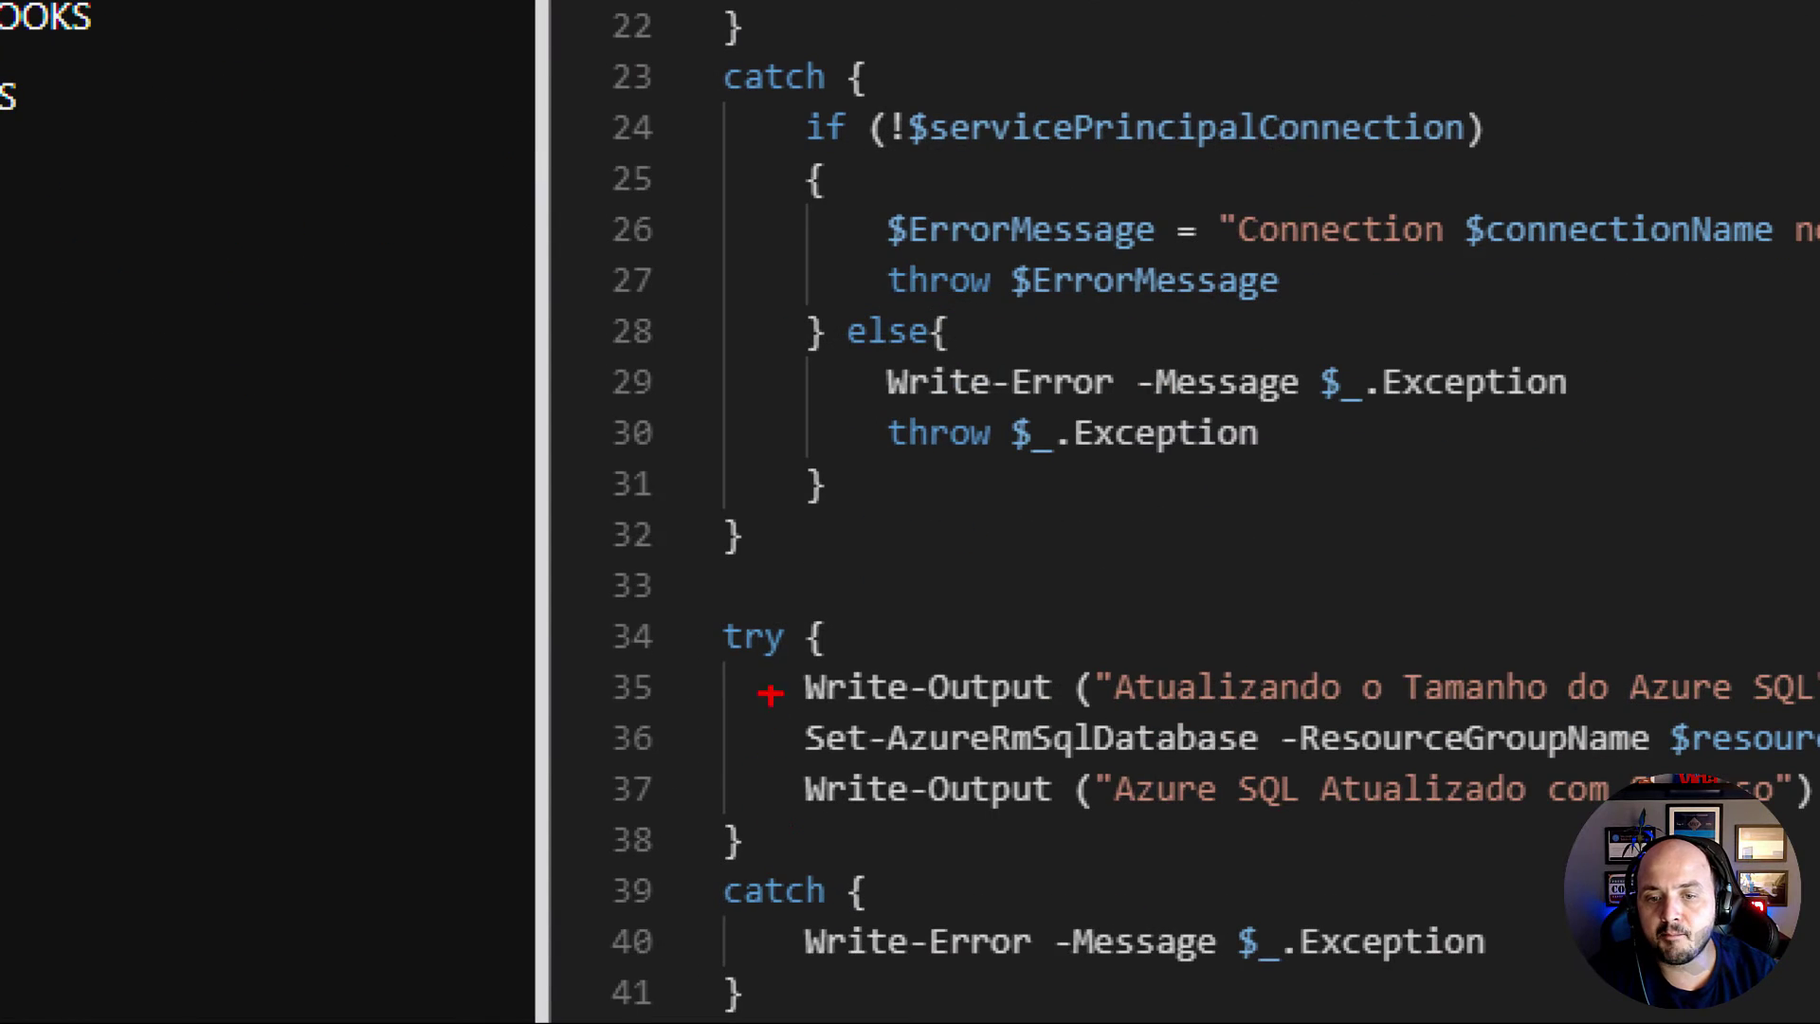
pyautogui.moveTo(781, 757); pyautogui.dragTo(927, 785)
pyautogui.moveTo(1063, 744); pyautogui.dragTo(1763, 766)
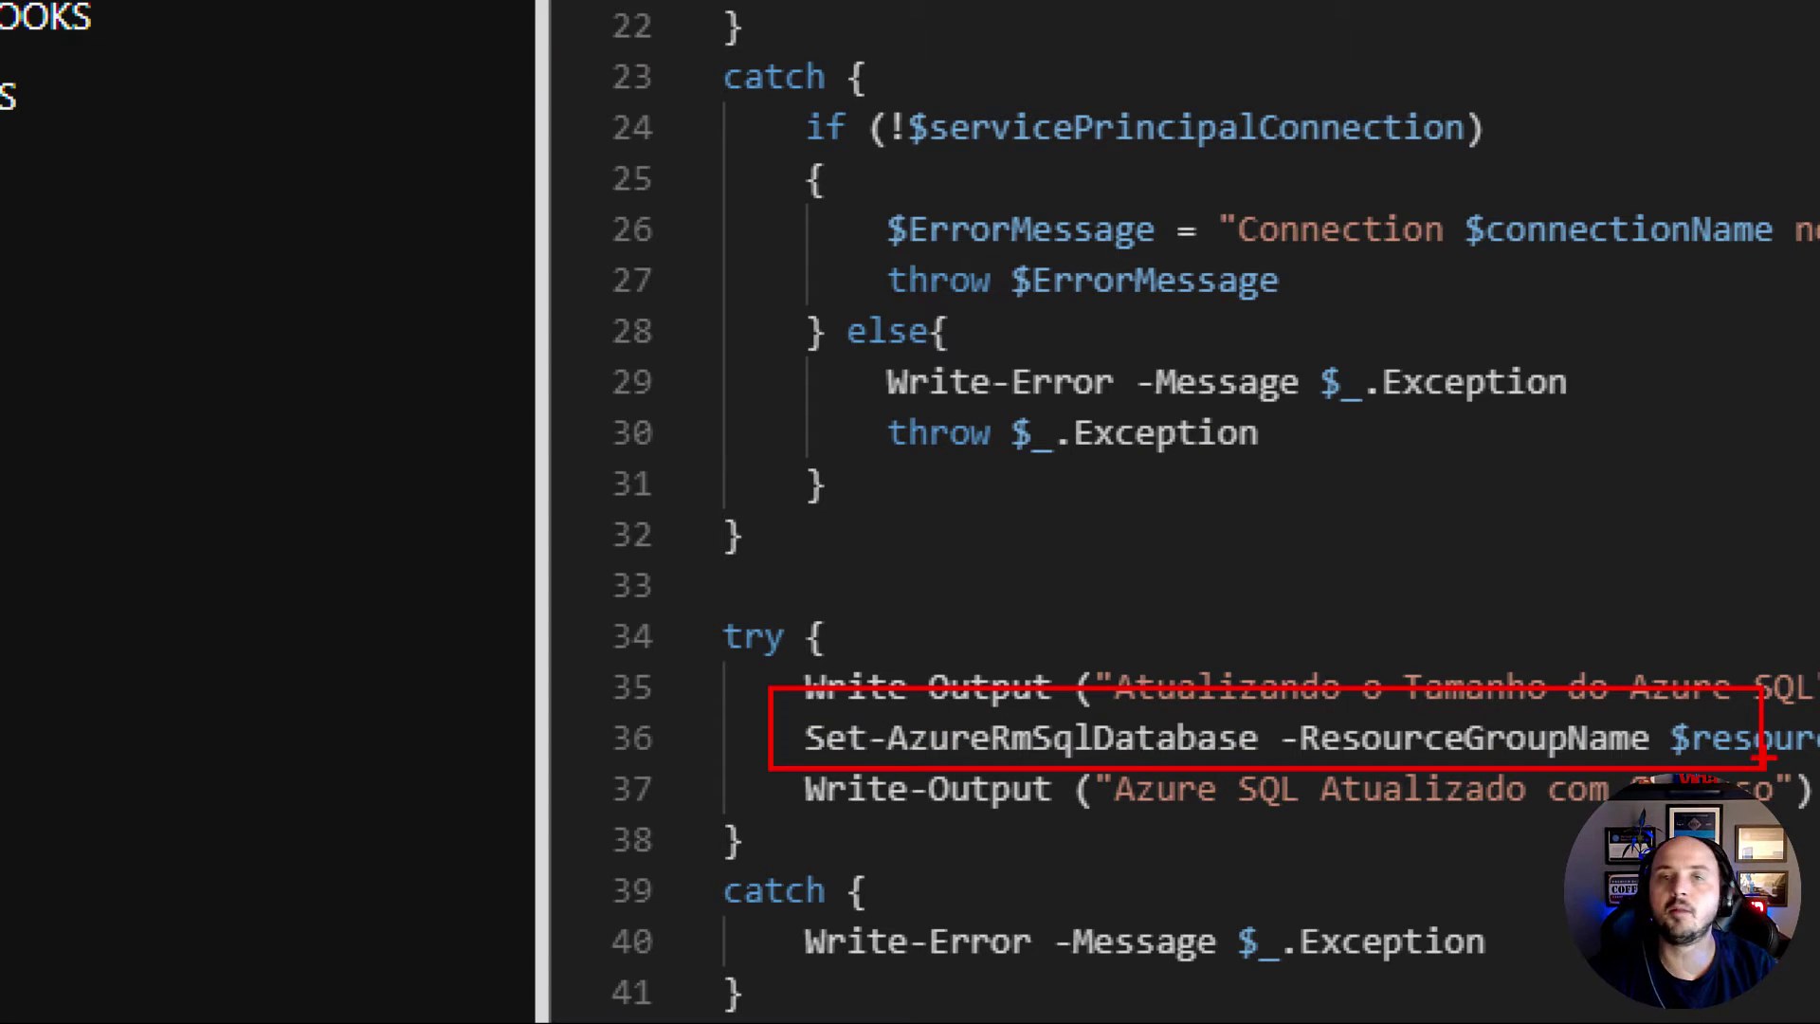